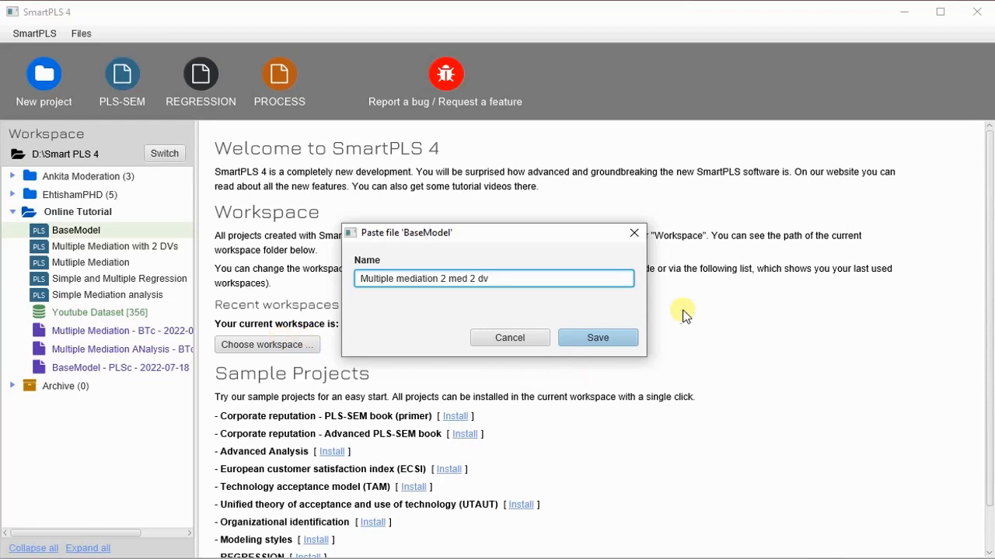
# Save the pasted BaseModel copy as "Multiple mediation 2 med 2 dv" and open that model
pyautogui.click(598, 337)
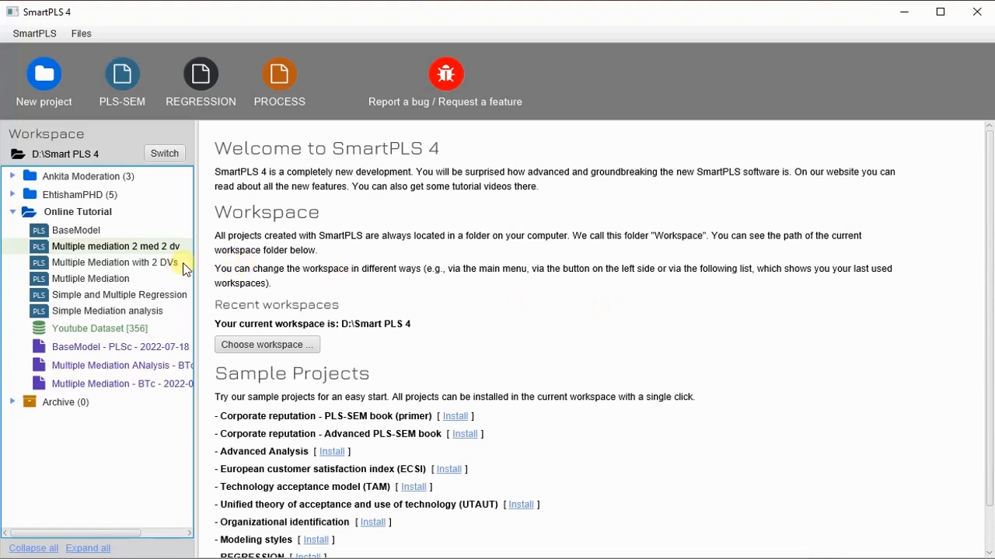
pyautogui.doubleClick(122, 247)
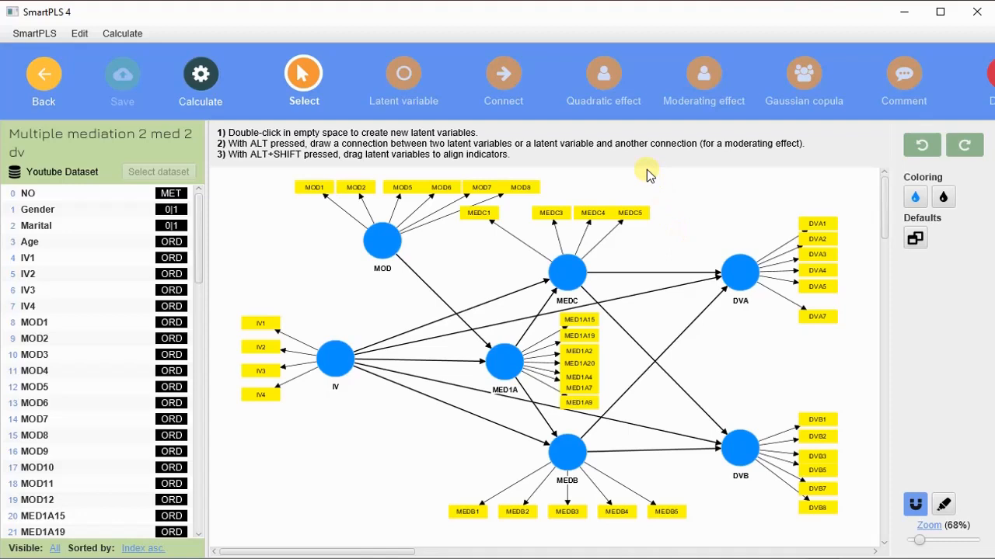
# Delete the MOD and MED1A latent variables from the model
pyautogui.click(388, 247)
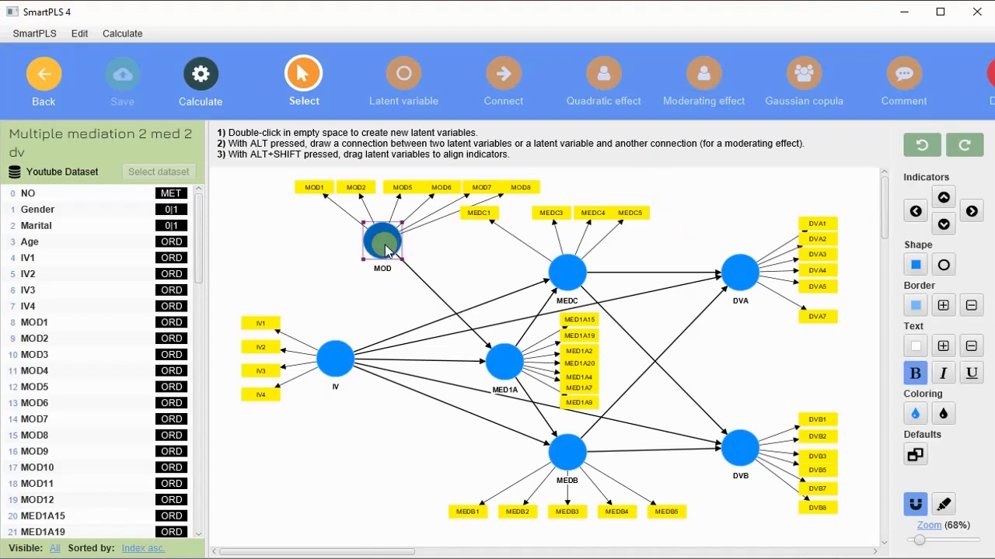
pyautogui.press('Delete')
pyautogui.click(515, 361)
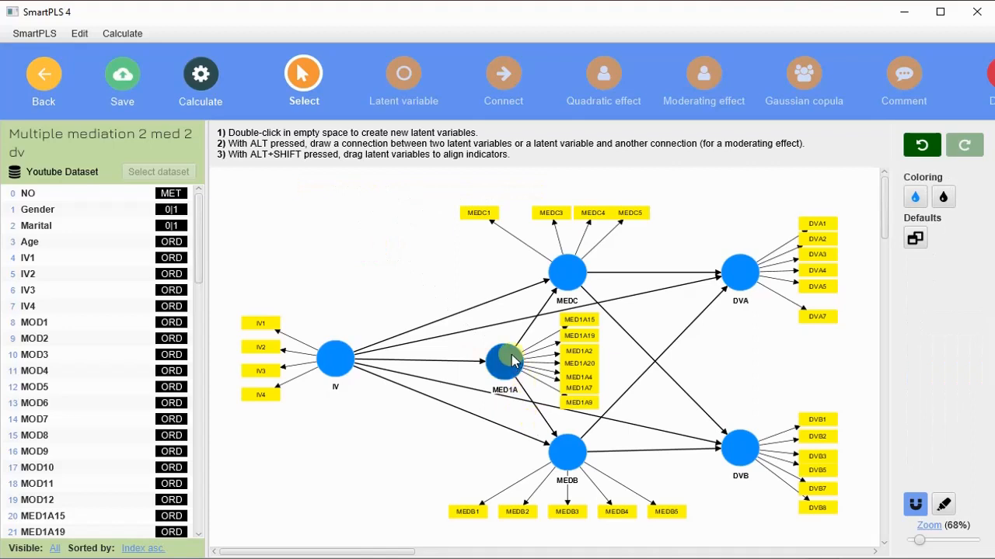
pyautogui.press('Delete')
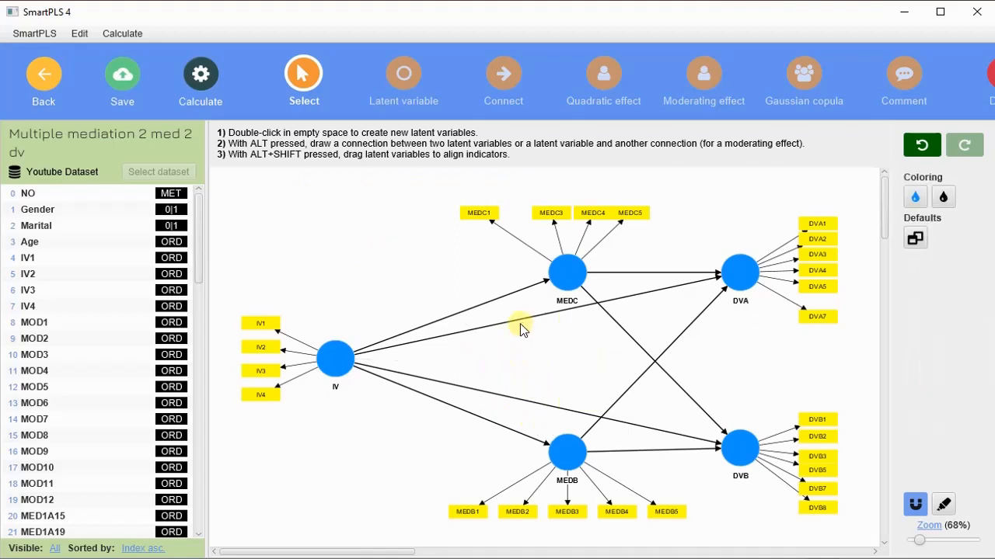
# Remove the MEDB latent variable, leaving MEDC as the only mediator between IV and the two dependent variables
pyautogui.click(571, 450)
pyautogui.click(567, 273)
pyautogui.click(742, 475)
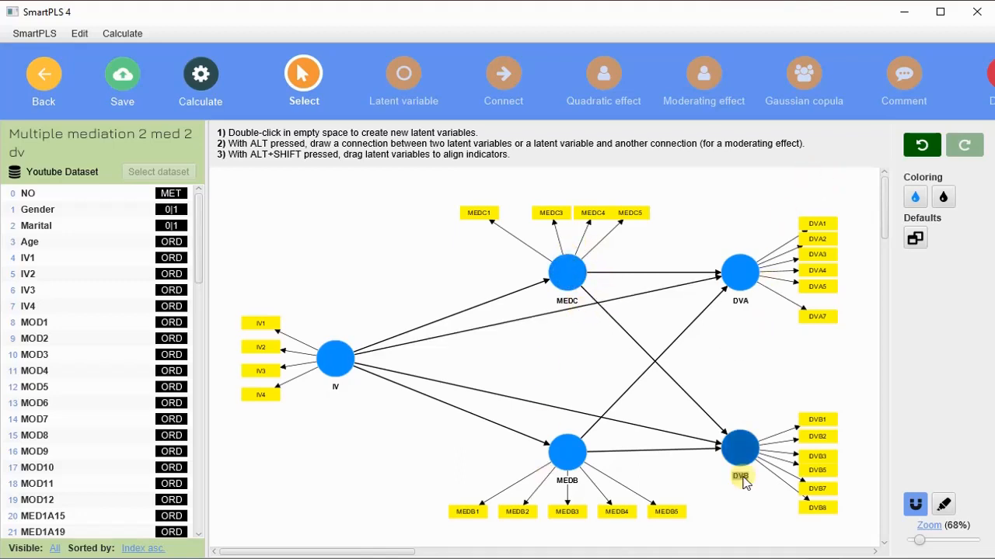
pyautogui.click(554, 266)
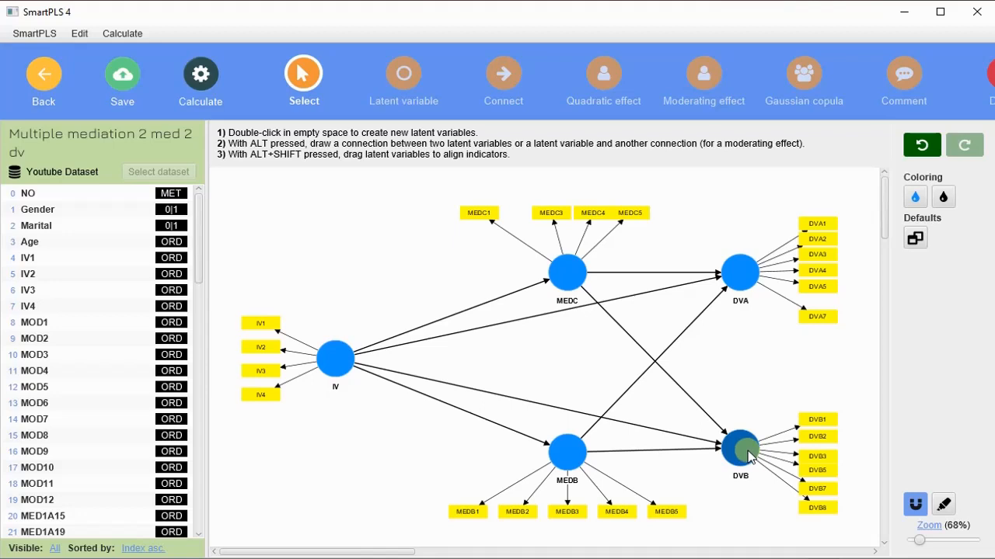
pyautogui.click(577, 445)
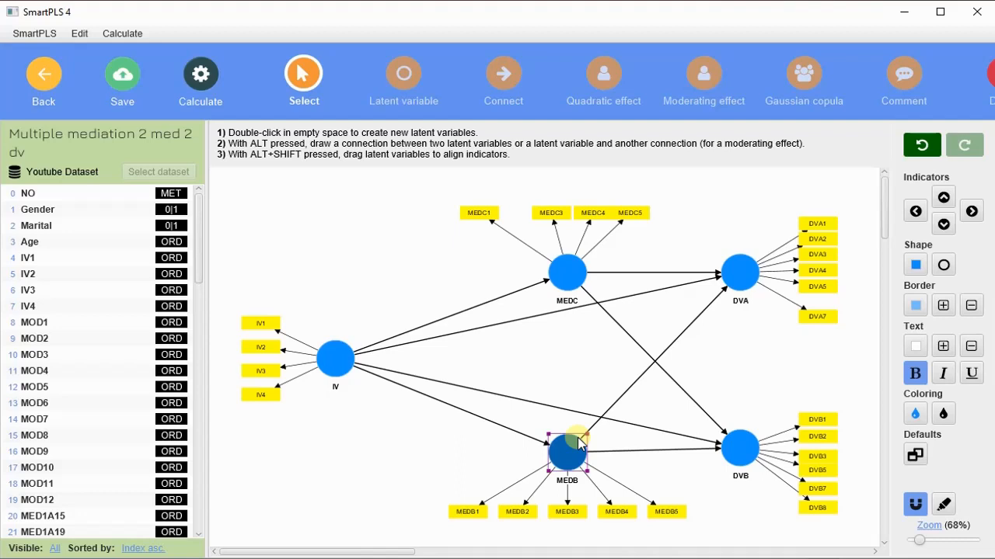
pyautogui.press('Delete')
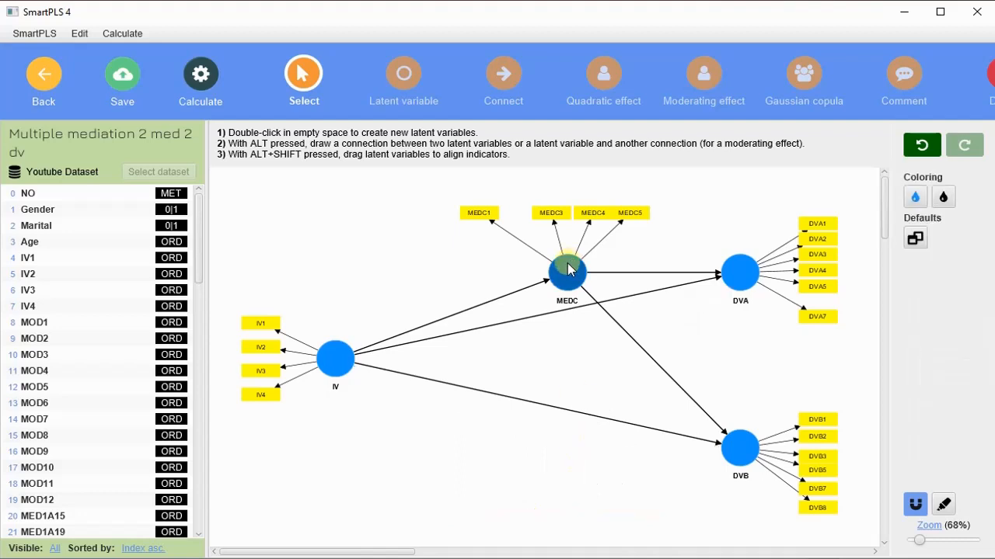
# Move MEDC down level with IV, bring its MEDC1 indicator beside MEDC3, and shift IV closer to the mediator
pyautogui.moveTo(568, 268); pyautogui.dragTo(579, 361)
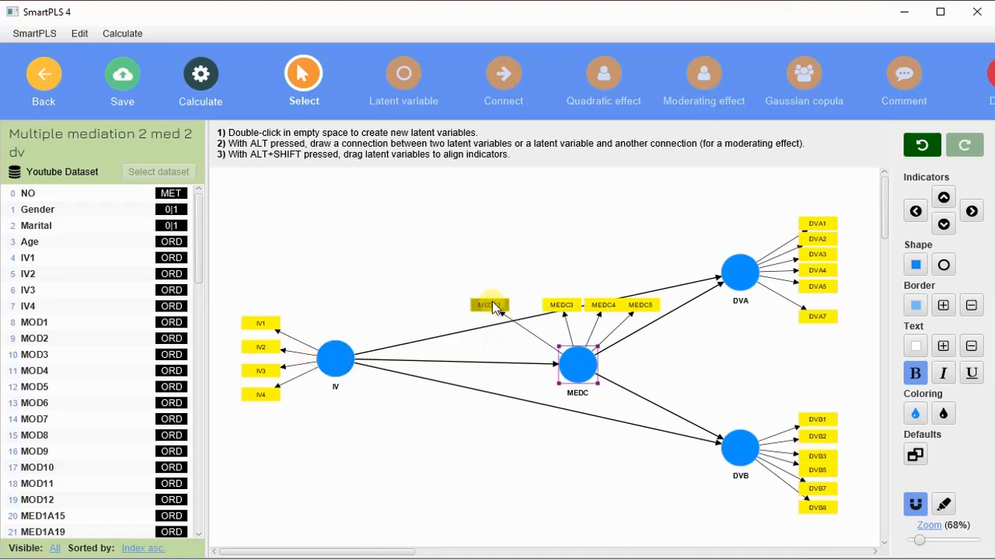
pyautogui.moveTo(492, 302); pyautogui.dragTo(525, 306)
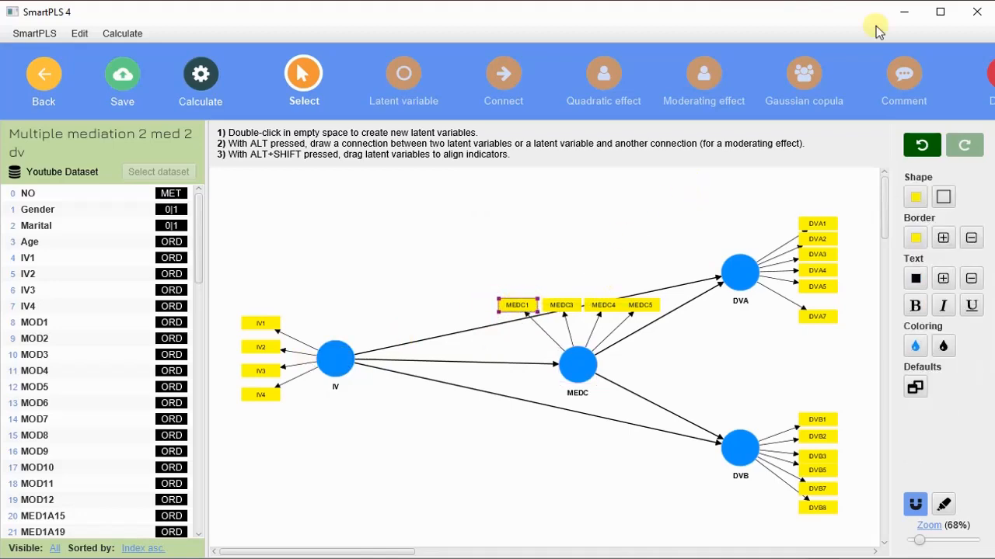
pyautogui.moveTo(340, 361); pyautogui.dragTo(398, 365)
pyautogui.click(279, 84)
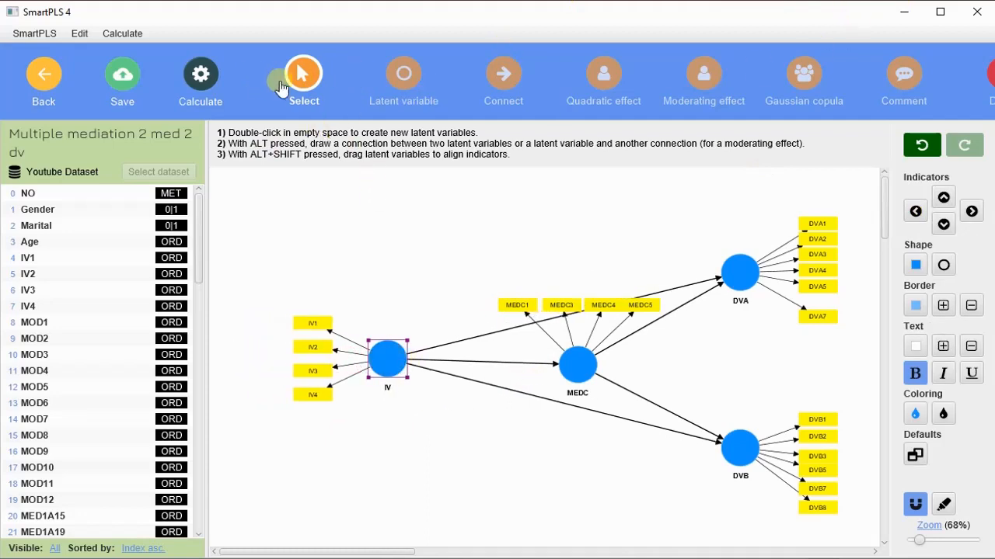
# Align MEDC's indicators on its right side and move the construct slightly toward DVA and DVB
pyautogui.click(571, 362)
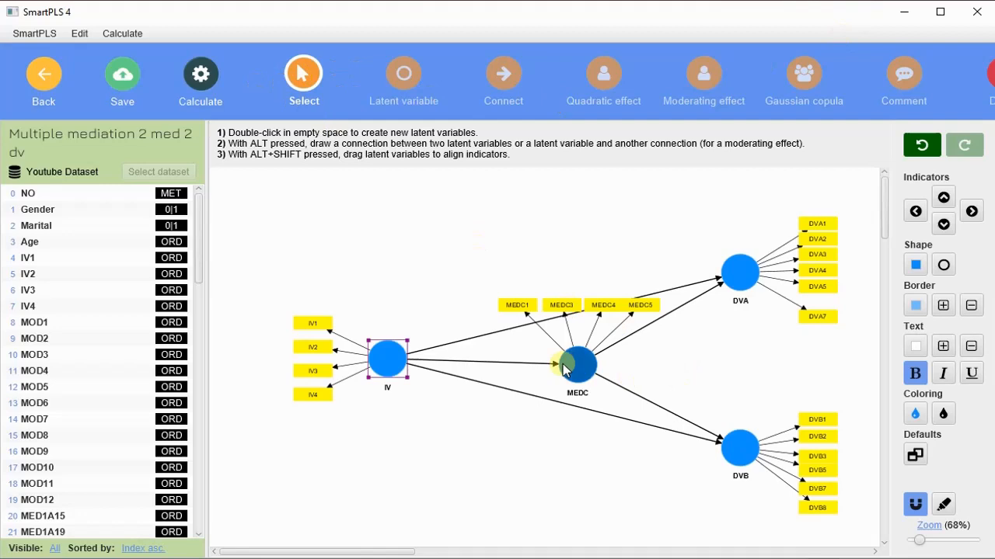
pyautogui.click(971, 211)
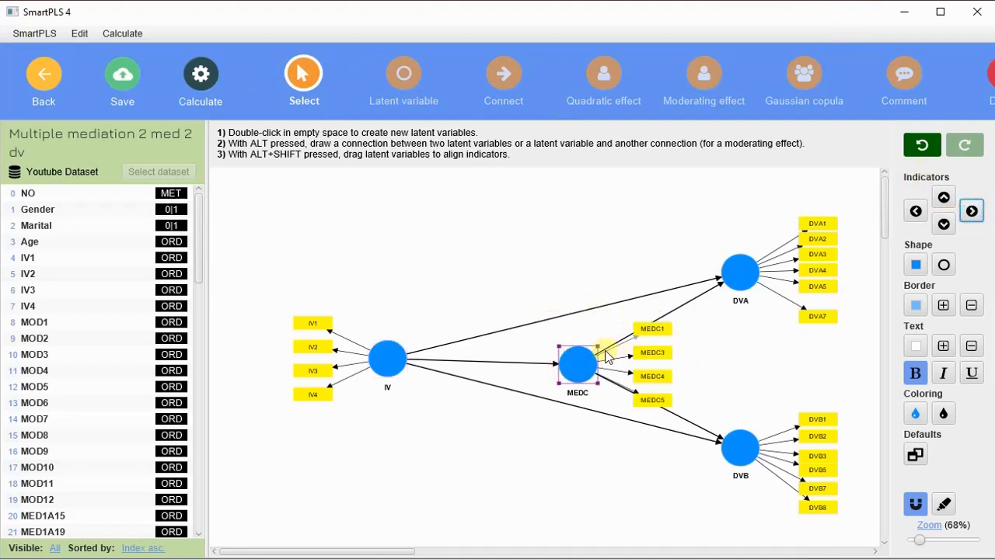
pyautogui.moveTo(577, 363); pyautogui.dragTo(613, 360)
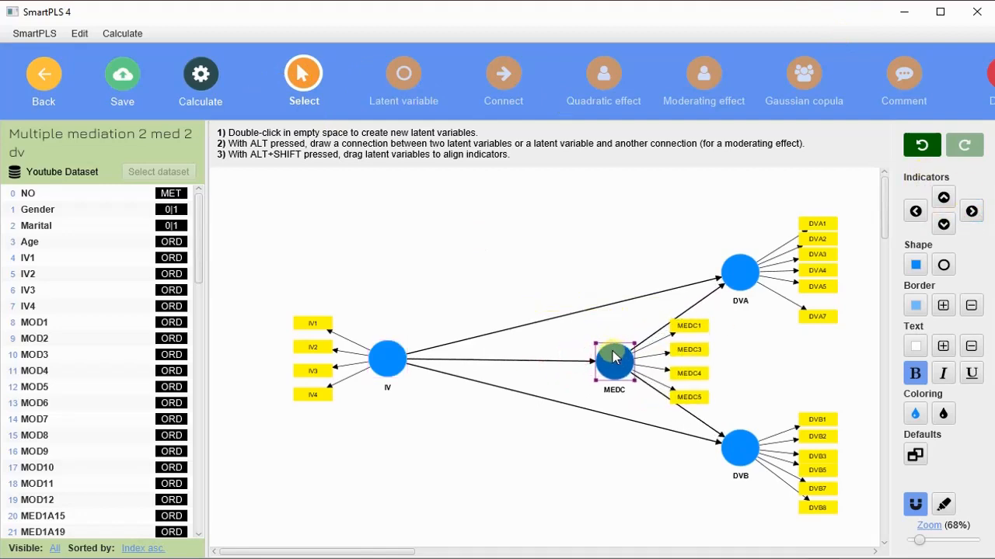
# Spread DVA and DVB vertically apart while shifting them left, and move IV nearer to MEDC
pyautogui.click(742, 282)
pyautogui.moveTo(742, 282); pyautogui.dragTo(694, 264)
pyautogui.moveTo(740, 451); pyautogui.dragTo(695, 478)
pyautogui.moveTo(390, 366); pyautogui.dragTo(452, 365)
pyautogui.click(450, 380)
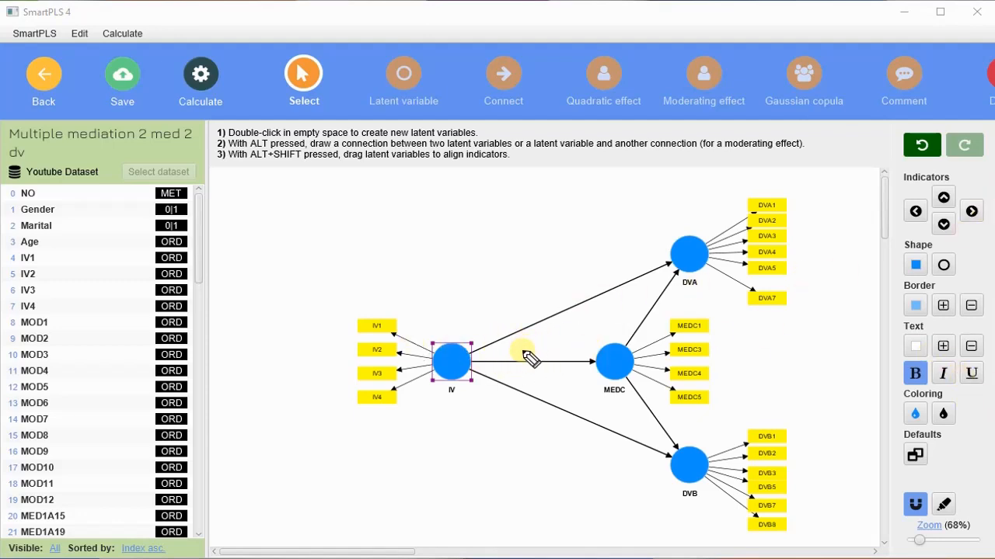
# Handwrite "Direct Path" along the IV to DVA arrow and along the IV to DVB arrow
pyautogui.moveTo(522, 348); pyautogui.dragTo(542, 352)
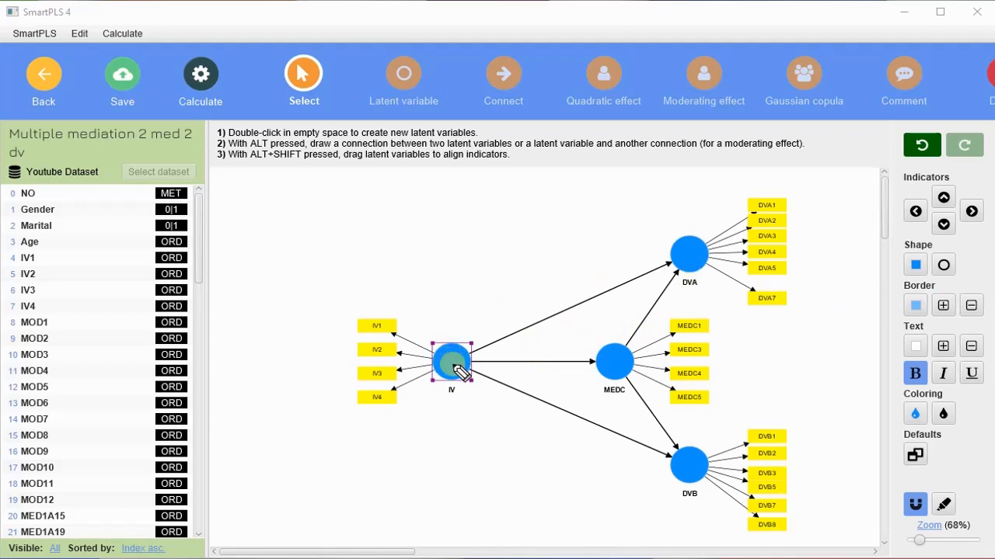
pyautogui.moveTo(508, 318)
pyautogui.mouseDown()
pyautogui.moveTo(530, 320)
pyautogui.moveTo(568, 284)
pyautogui.moveTo(592, 289)
pyautogui.moveTo(608, 273)
pyautogui.mouseUp()
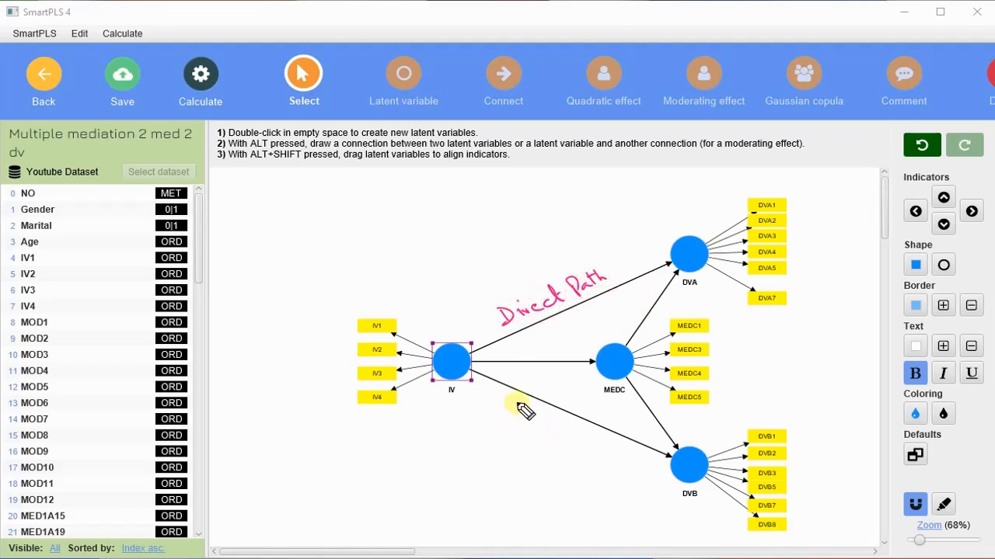
pyautogui.moveTo(510, 407)
pyautogui.mouseDown()
pyautogui.moveTo(532, 407)
pyautogui.moveTo(578, 437)
pyautogui.moveTo(592, 432)
pyautogui.moveTo(573, 440)
pyautogui.moveTo(594, 440)
pyautogui.mouseUp()
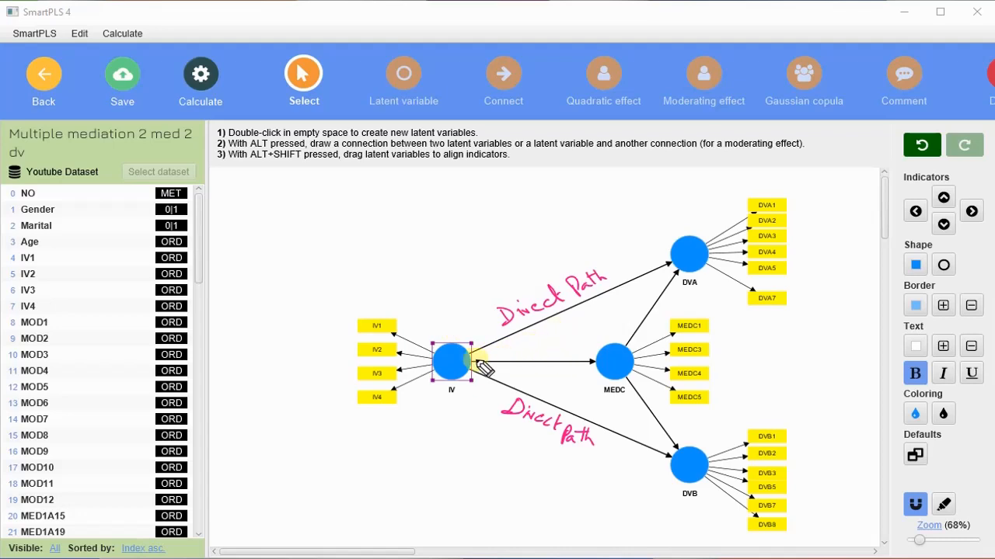
# Label the IV to MEDC arrow A and the MEDC to DVA arrow B, and handwrite "Indirect Path 1 = AXB" above the model
pyautogui.moveTo(529, 358); pyautogui.dragTo(547, 358)
pyautogui.moveTo(531, 354); pyautogui.dragTo(548, 351)
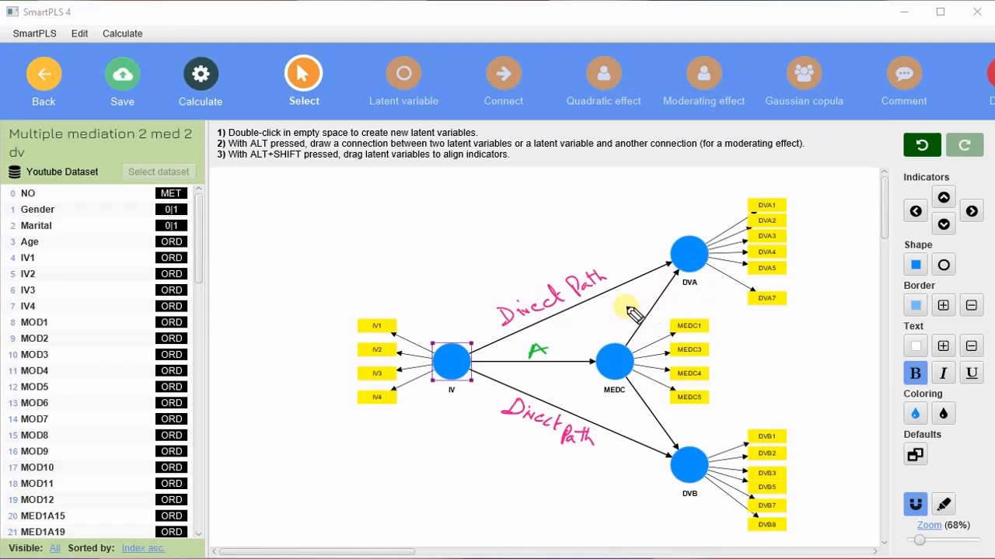
pyautogui.moveTo(628, 308); pyautogui.dragTo(639, 314)
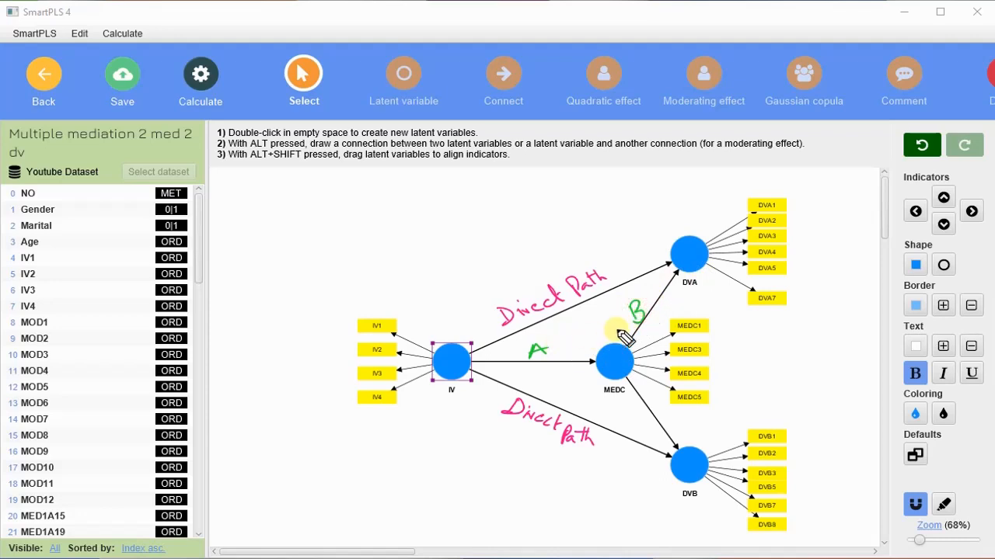
pyautogui.moveTo(311, 214)
pyautogui.mouseDown()
pyautogui.moveTo(329, 235)
pyautogui.moveTo(407, 223)
pyautogui.moveTo(422, 231)
pyautogui.moveTo(458, 206)
pyautogui.moveTo(588, 195)
pyautogui.mouseUp()
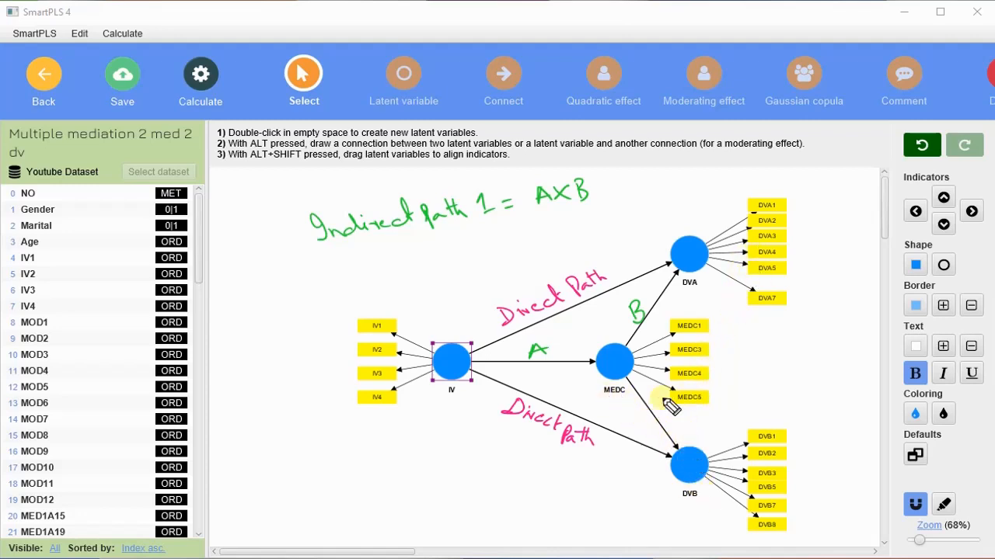
# Label the MEDC to DVB arrow C and handwrite the second indirect path as "2 = AXC" under the first
pyautogui.moveTo(664, 409); pyautogui.dragTo(665, 421)
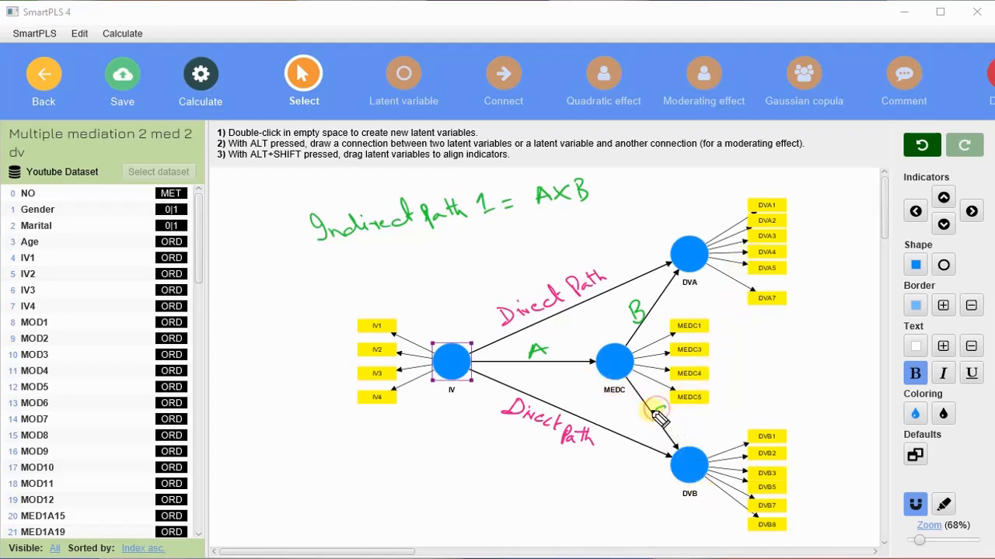
pyautogui.moveTo(363, 262)
pyautogui.mouseDown()
pyautogui.moveTo(568, 226)
pyautogui.moveTo(602, 230)
pyautogui.mouseUp()
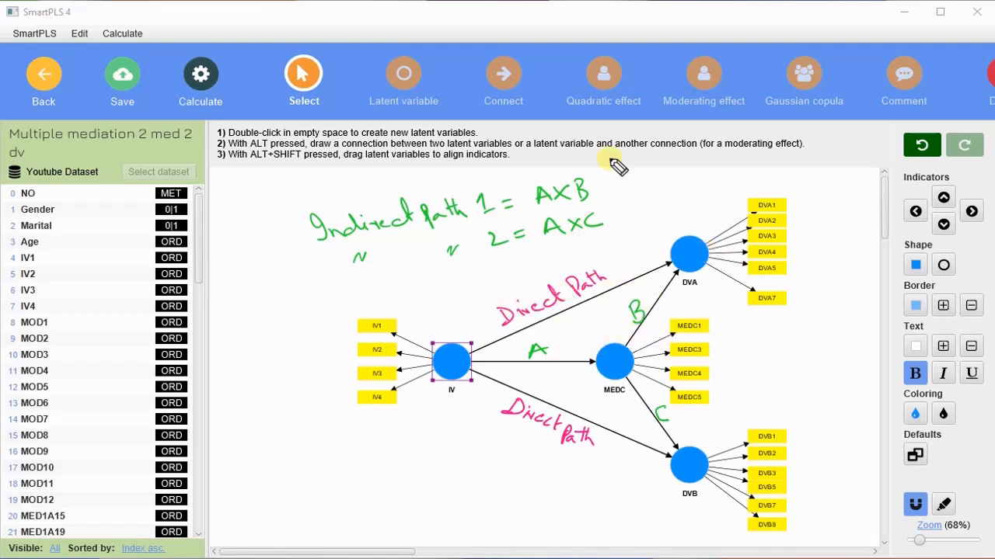
# Annotate indirect path 1 with "= Sig" and indirect path 2 with "= InSig"
pyautogui.moveTo(592, 183); pyautogui.dragTo(605, 182)
pyautogui.moveTo(592, 188); pyautogui.dragTo(628, 207)
pyautogui.moveTo(618, 214); pyautogui.dragTo(629, 212)
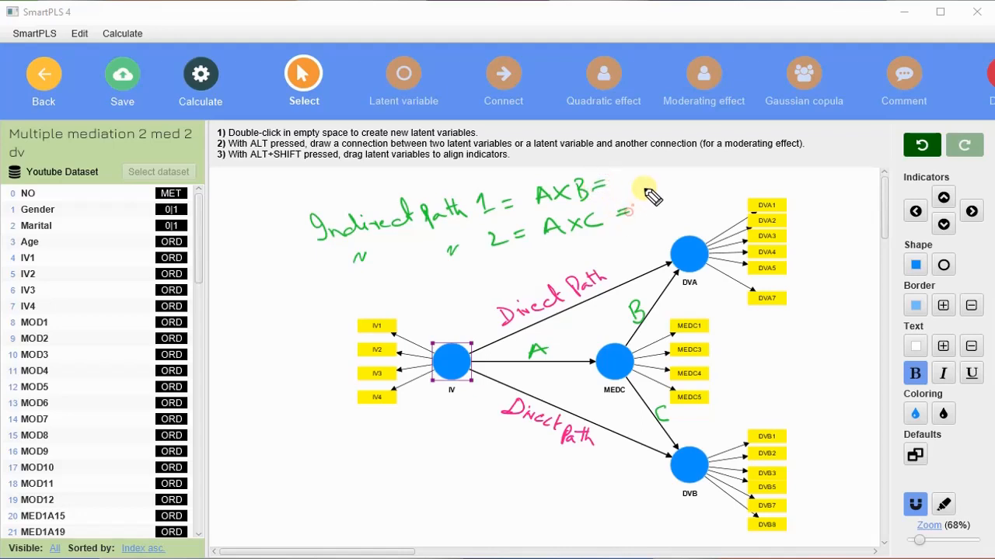
pyautogui.moveTo(641, 171)
pyautogui.mouseDown()
pyautogui.moveTo(632, 187)
pyautogui.moveTo(667, 184)
pyautogui.moveTo(643, 214)
pyautogui.moveTo(669, 224)
pyautogui.mouseUp()
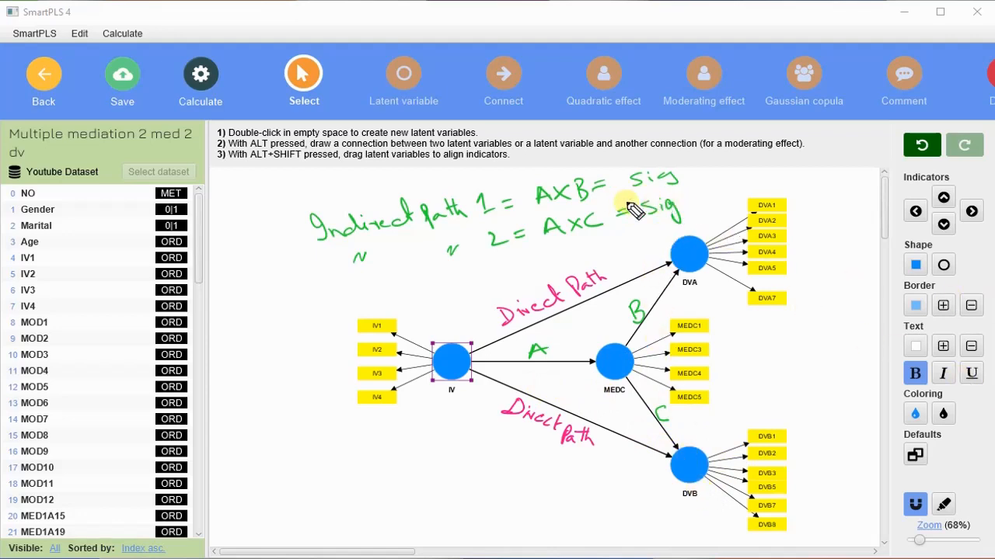
pyautogui.moveTo(639, 223)
pyautogui.mouseDown()
pyautogui.moveTo(632, 213)
pyautogui.moveTo(648, 219)
pyautogui.mouseUp()
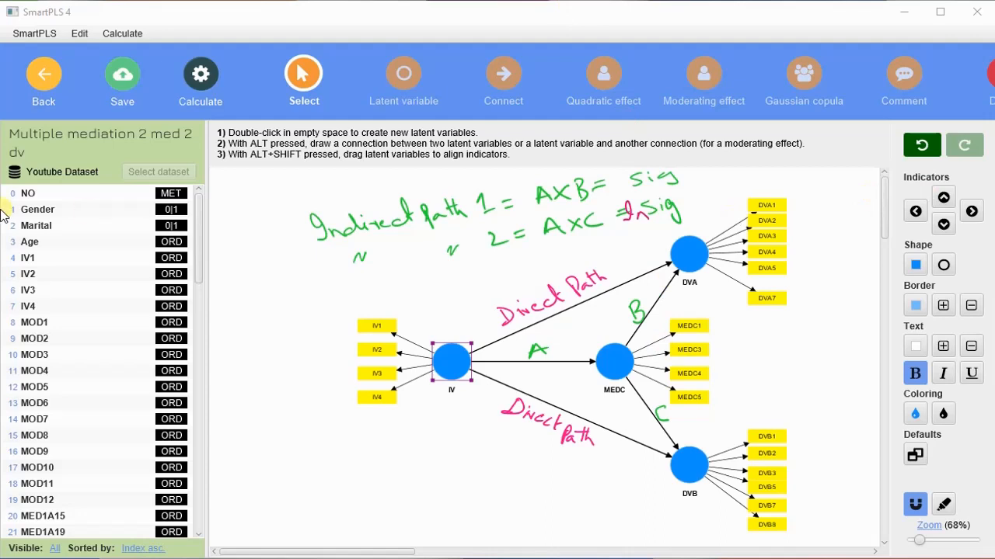
# Run Consistent PLS-SEM bootstrapping with 5000 subsamples and the Path weighting scheme
pyautogui.click(206, 78)
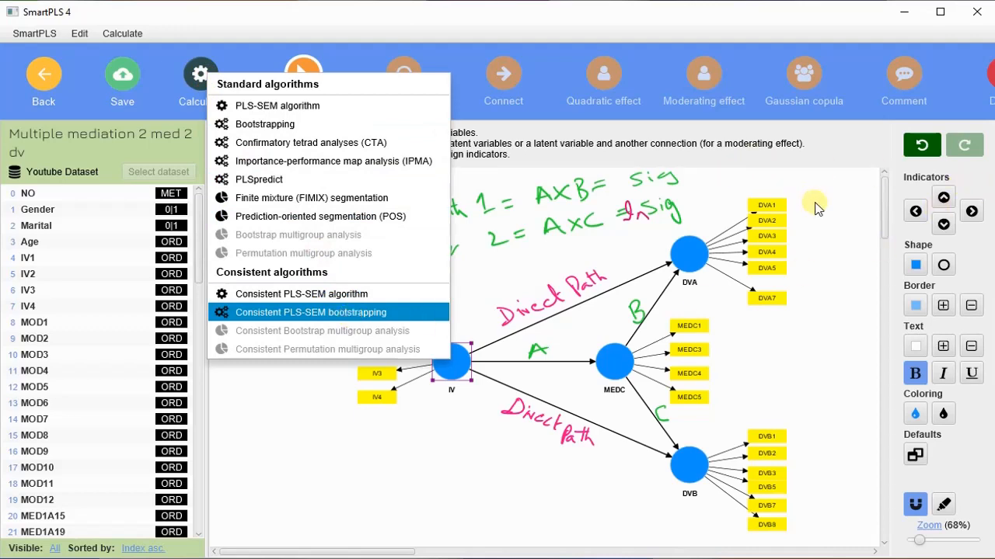
pyautogui.click(309, 313)
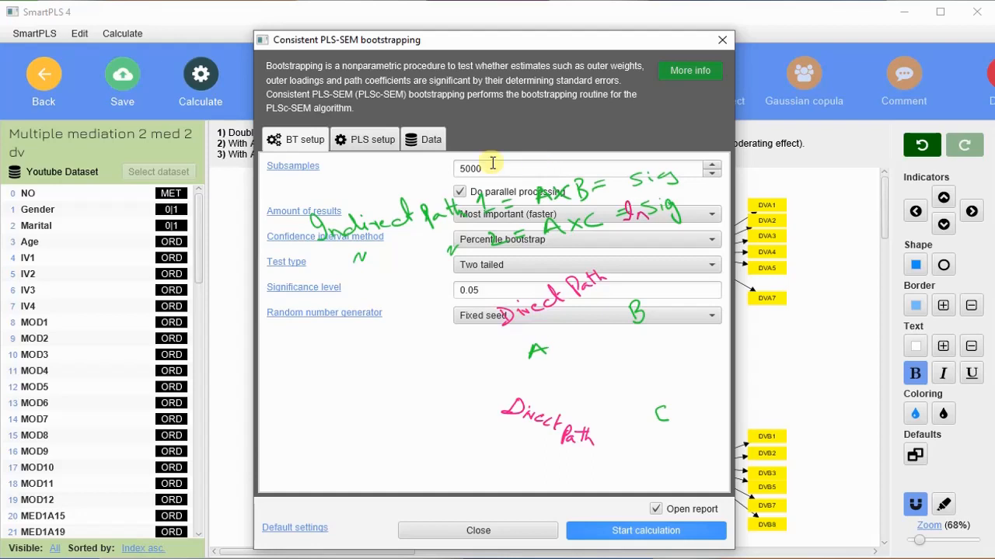
pyautogui.click(373, 144)
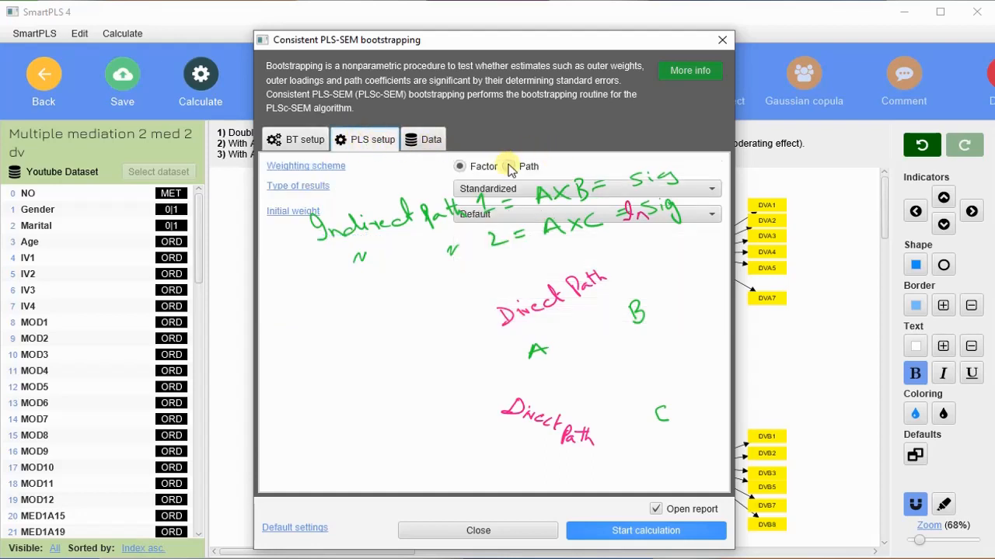
pyautogui.click(433, 140)
pyautogui.click(363, 145)
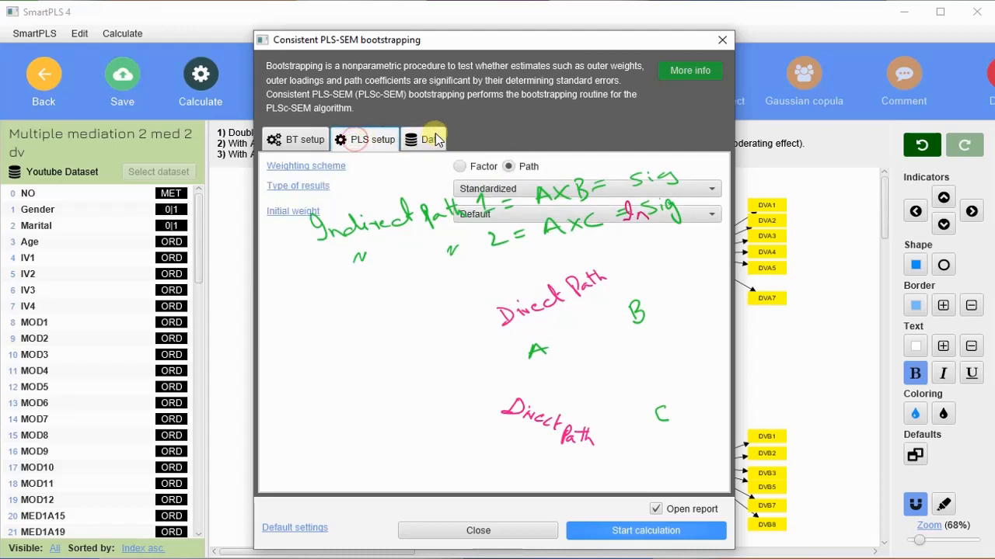
pyautogui.click(685, 534)
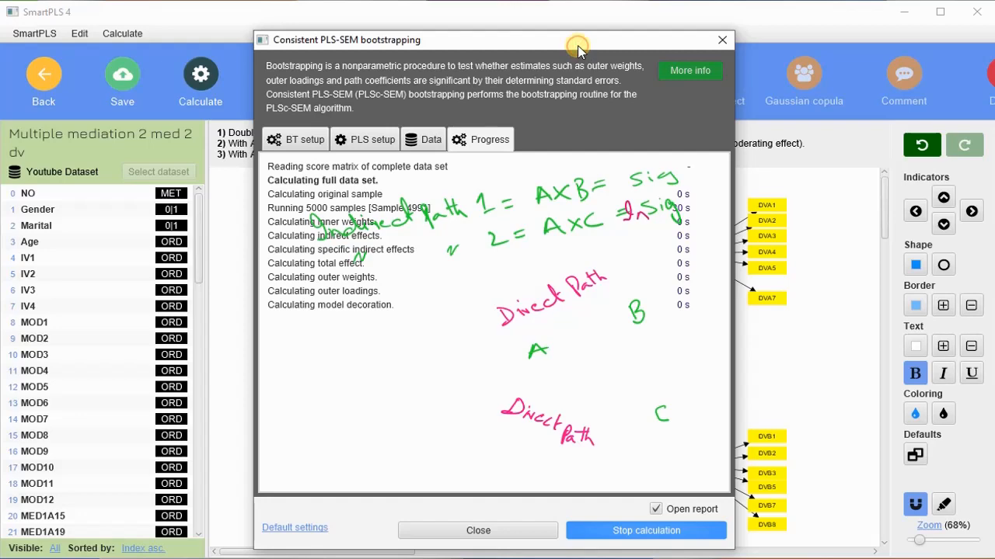
pyautogui.moveTo(577, 49); pyautogui.dragTo(527, 45)
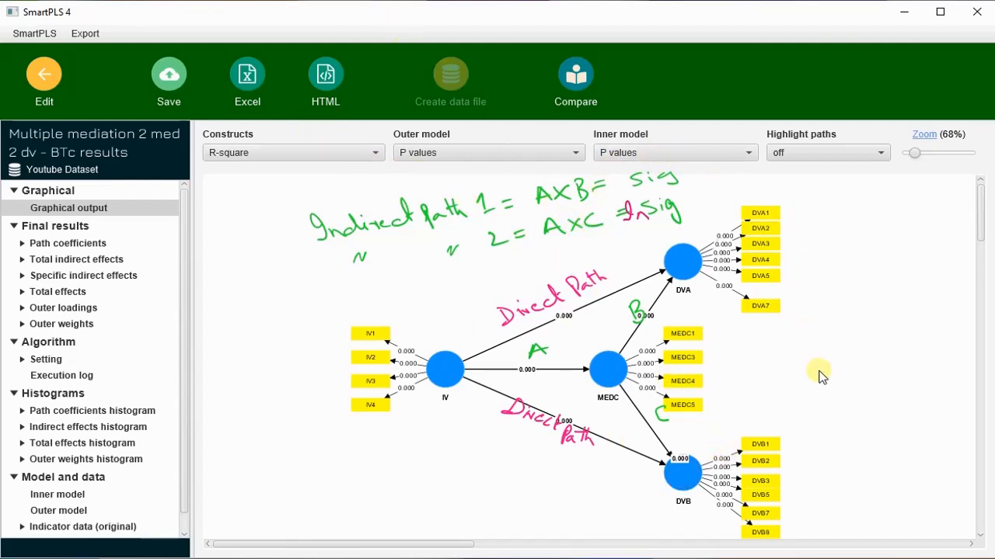
# Compare the outer model's T values with its outer weights/loadings and p values, and leave T values displayed
pyautogui.click(347, 155)
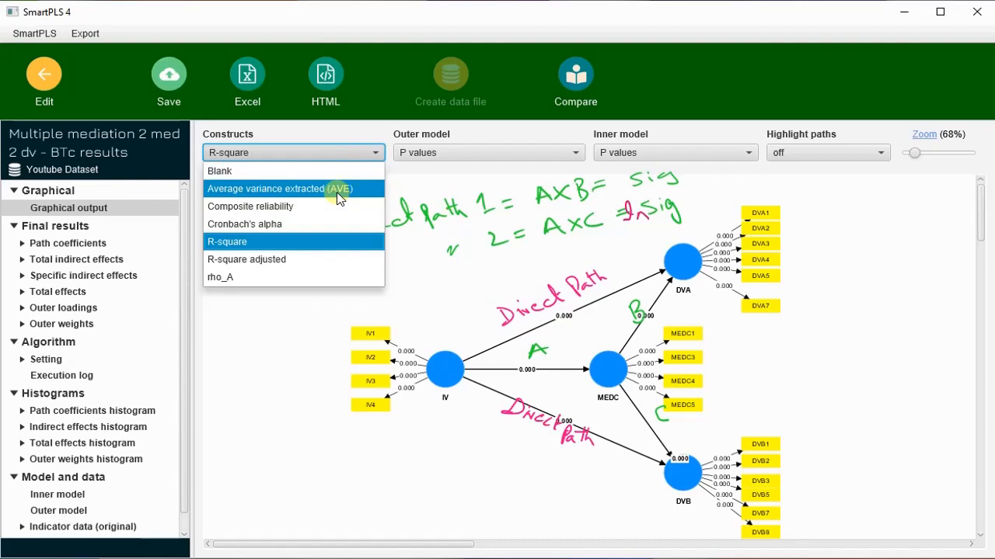
pyautogui.click(574, 154)
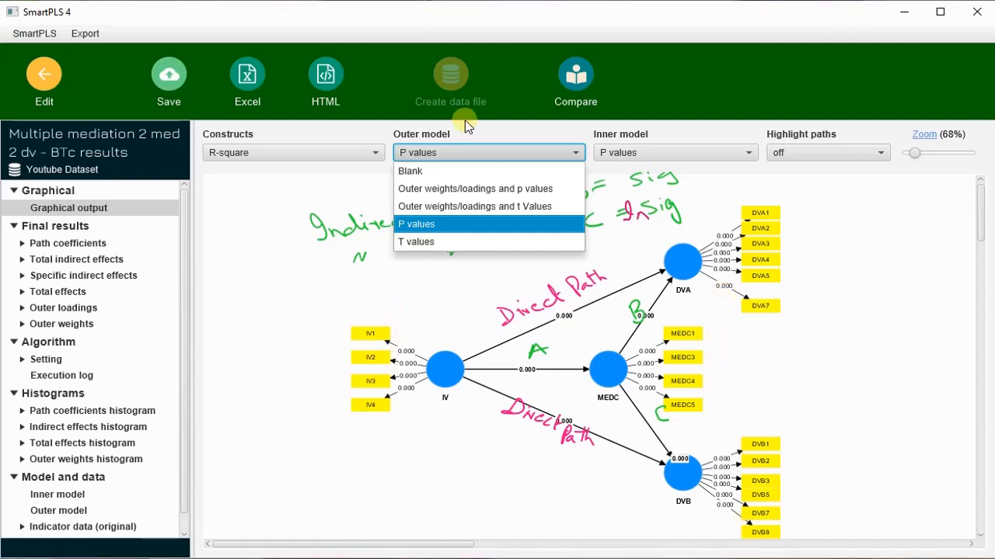
pyautogui.click(442, 243)
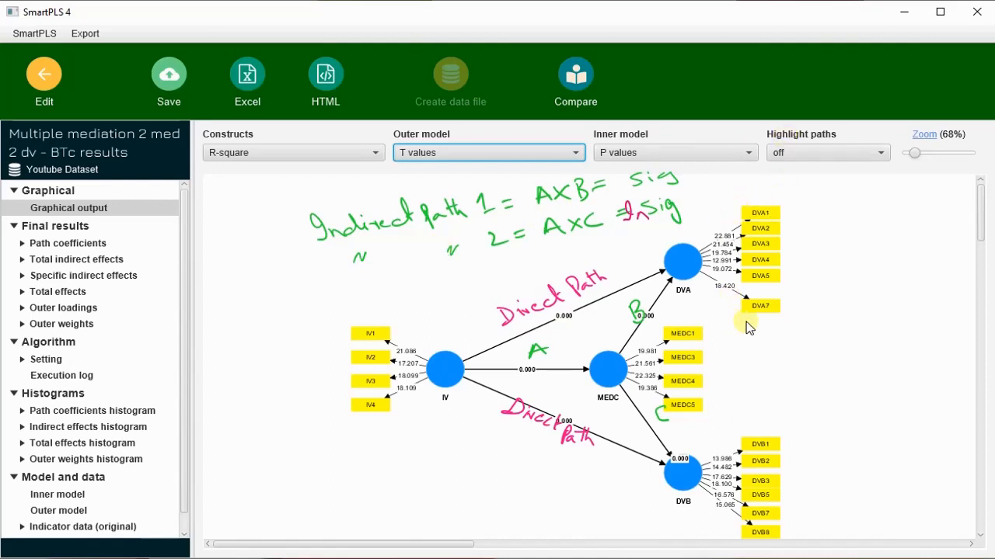
pyautogui.click(573, 153)
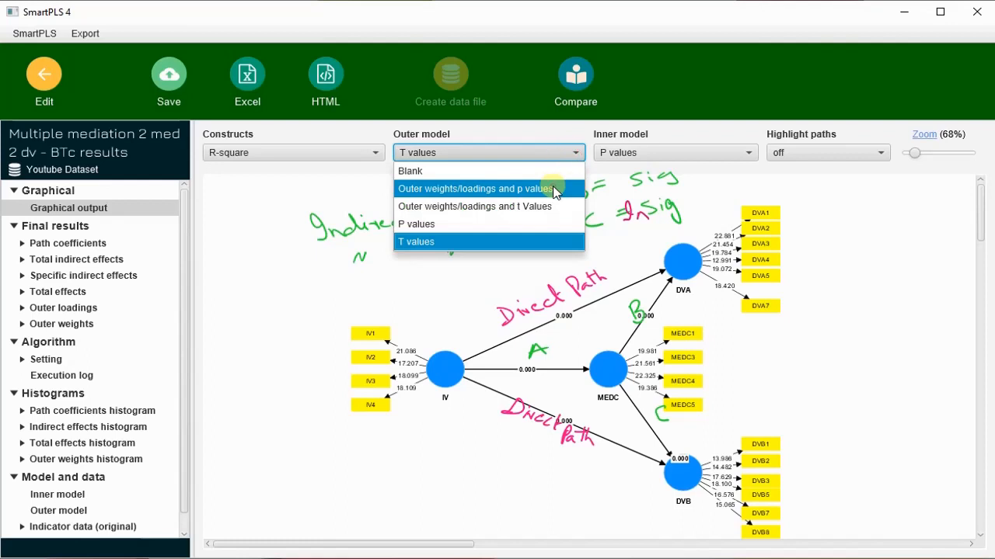
pyautogui.click(555, 192)
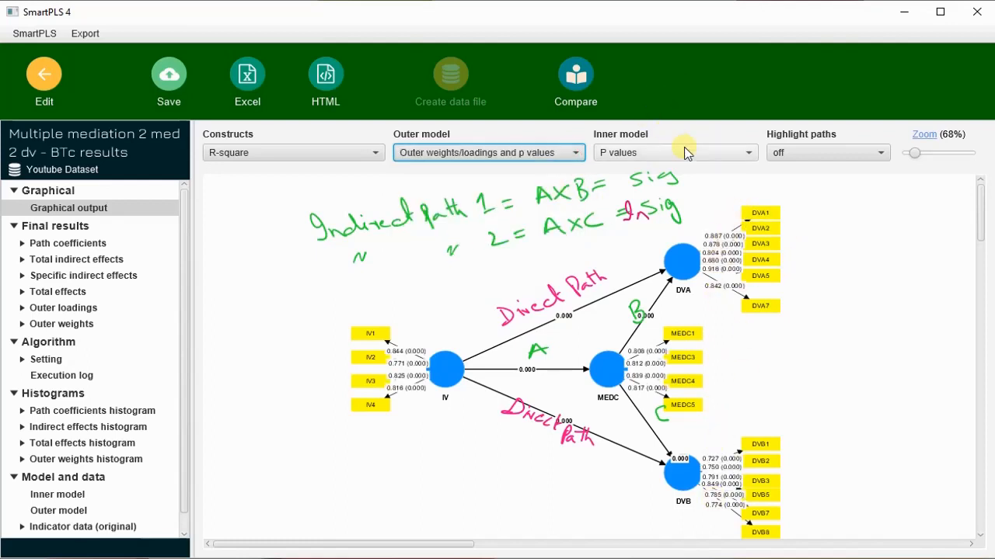
pyautogui.click(564, 152)
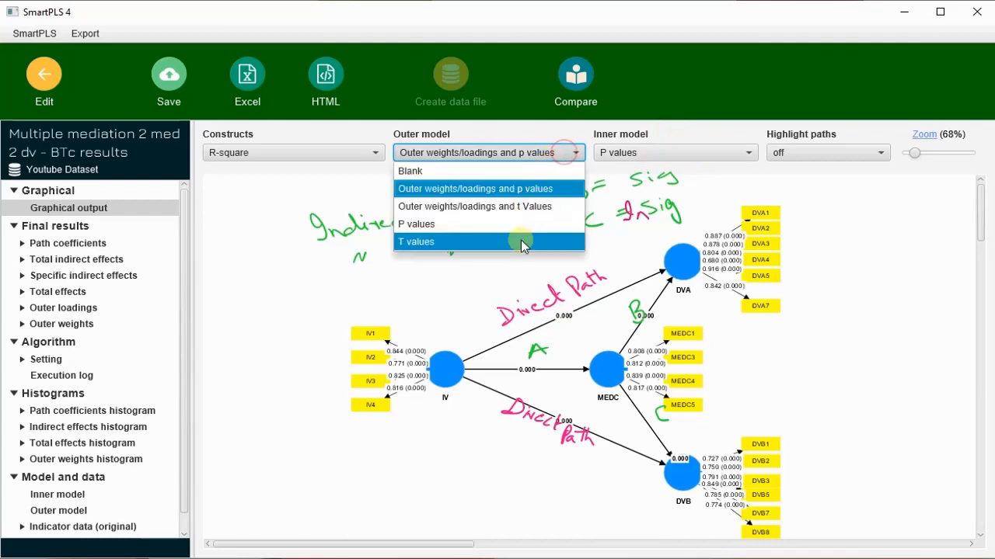
pyautogui.click(520, 241)
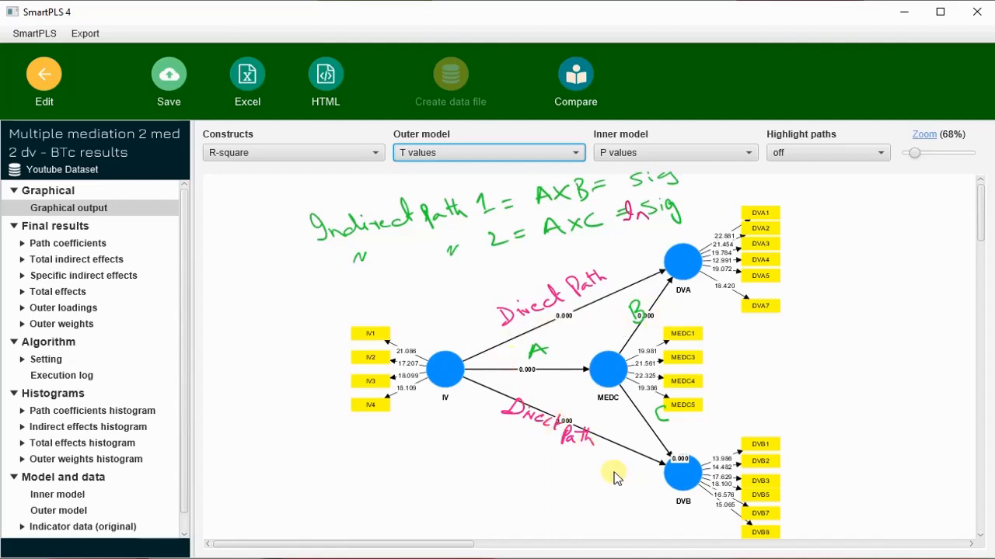
# Move the value label on the MEDC to DVB arrow nearer its midpoint and display path coefficients and p values on the inner model
pyautogui.moveTo(688, 463); pyautogui.dragTo(657, 426)
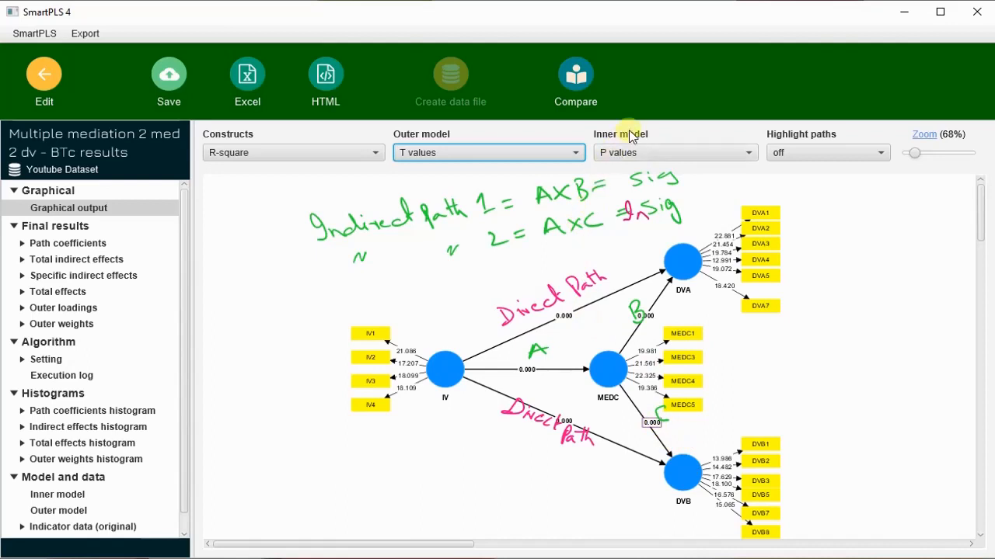
pyautogui.click(723, 152)
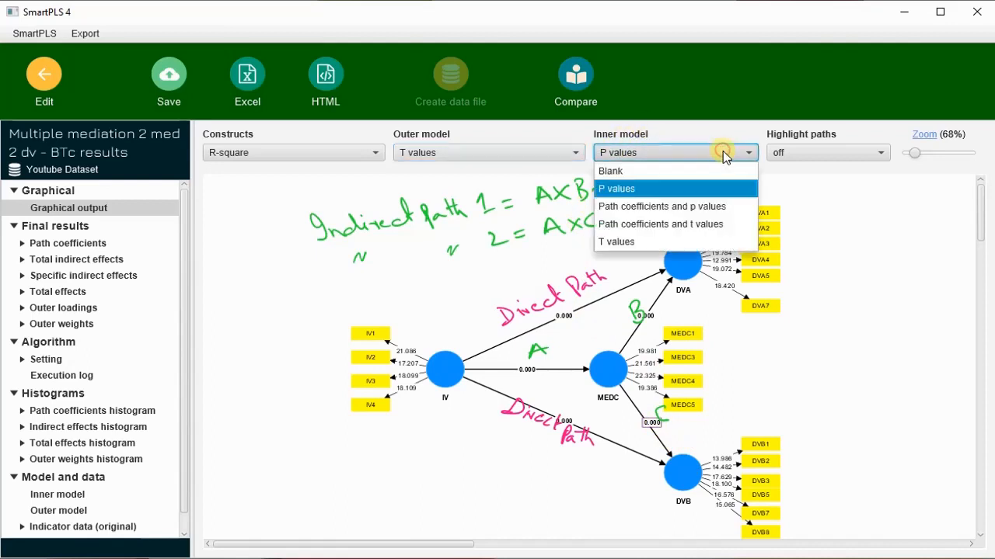
pyautogui.click(730, 206)
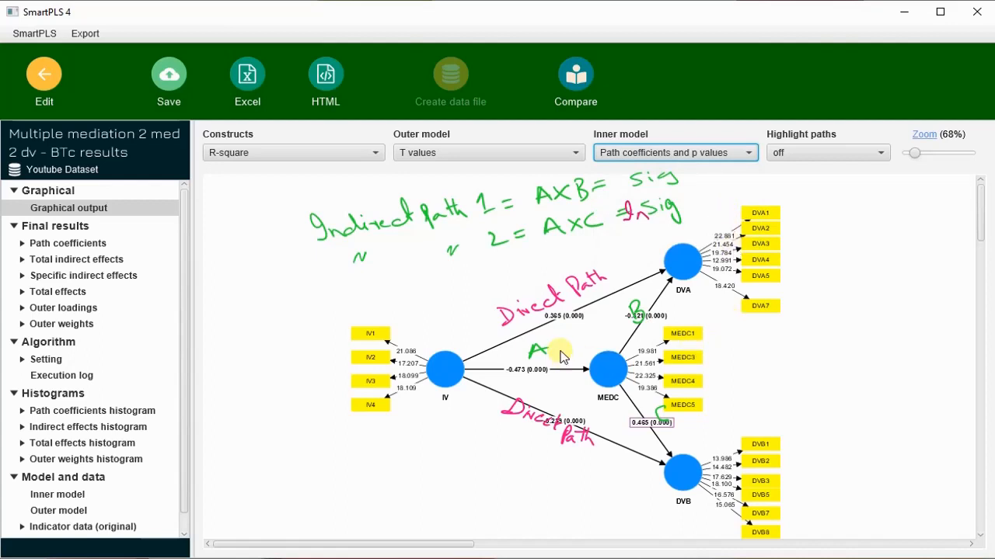
# Enlarge the model to 105% and examine the path coefficients and p values on the arrows between IV, MEDC, DVA and DVB
pyautogui.click(940, 153)
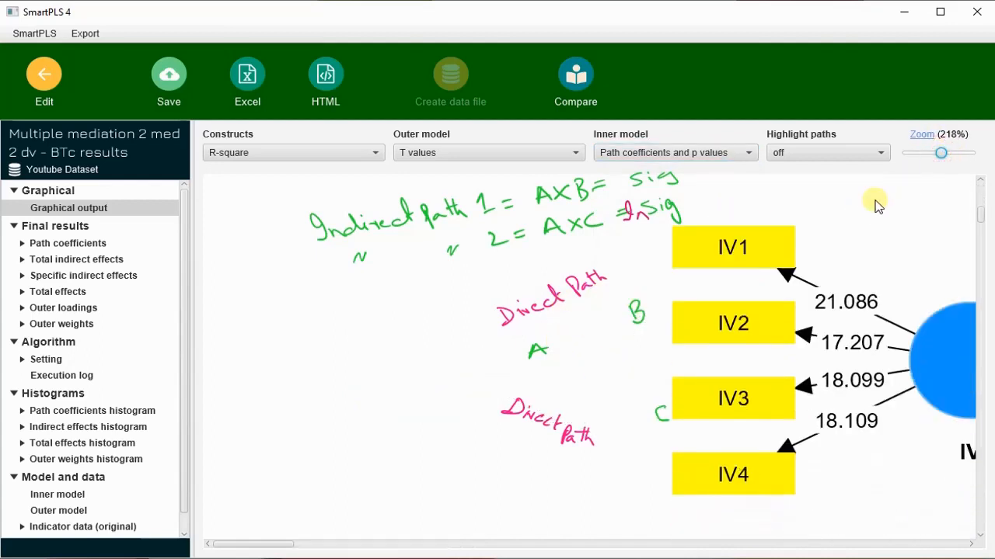
pyautogui.moveTo(940, 153); pyautogui.dragTo(921, 154)
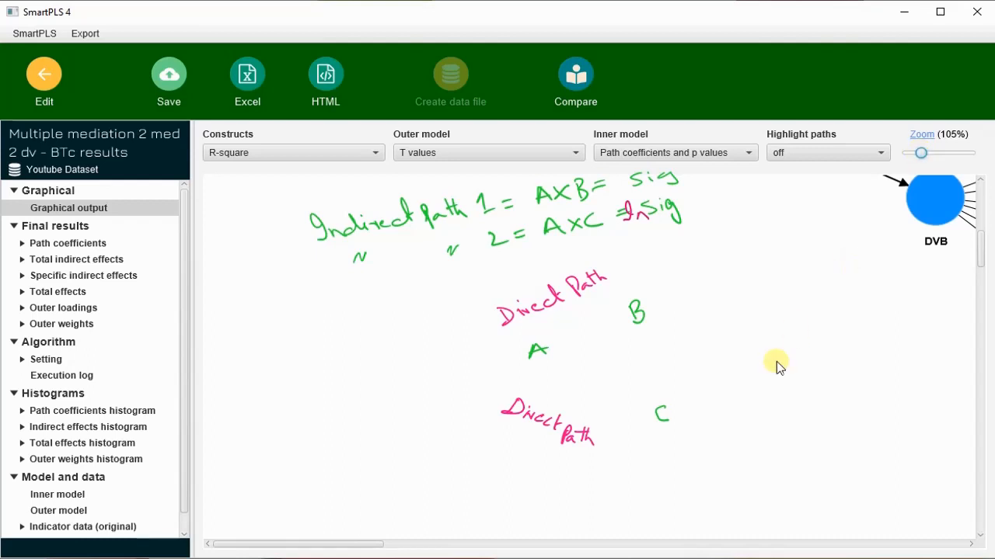
pyautogui.scroll(5, 777, 363)
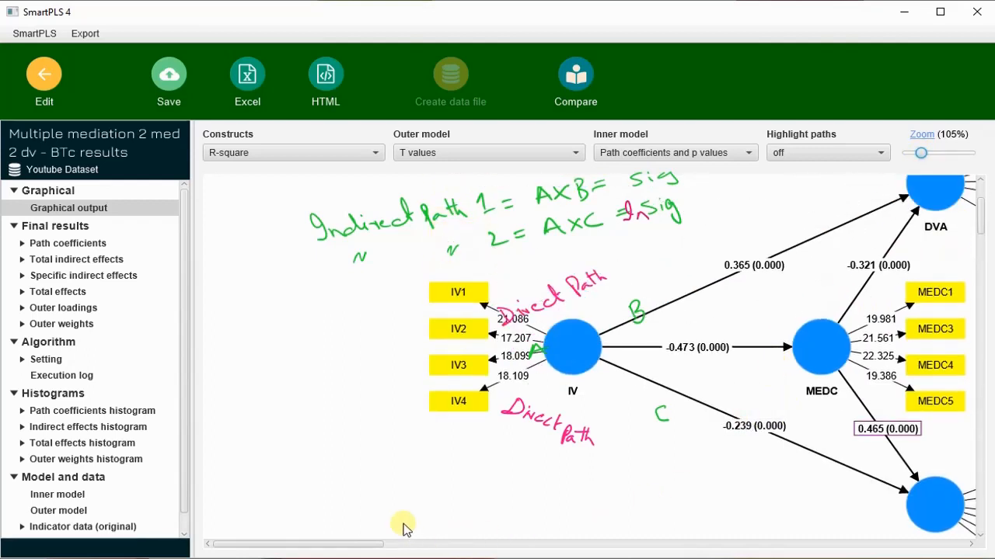
pyautogui.moveTo(346, 544); pyautogui.dragTo(396, 550)
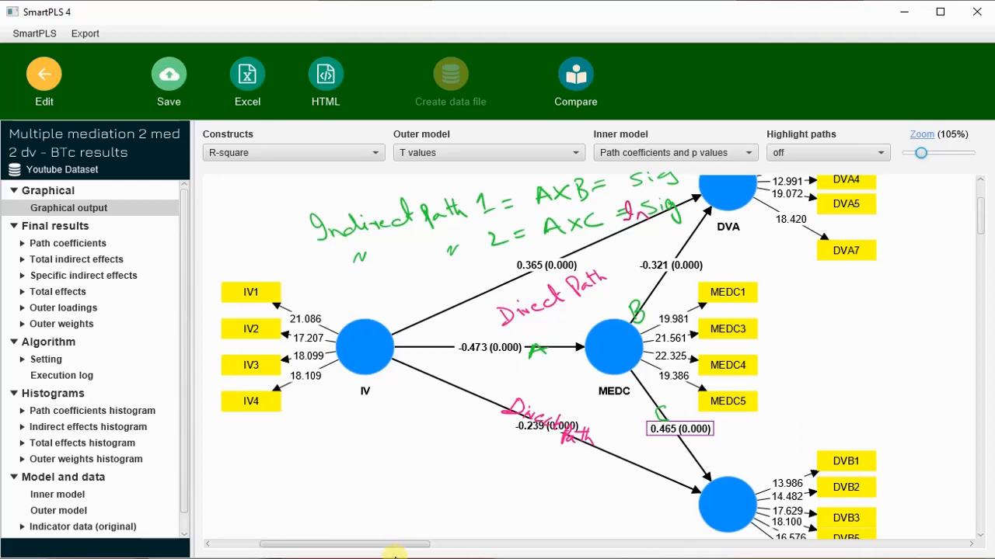
pyautogui.scroll(1, 926, 247)
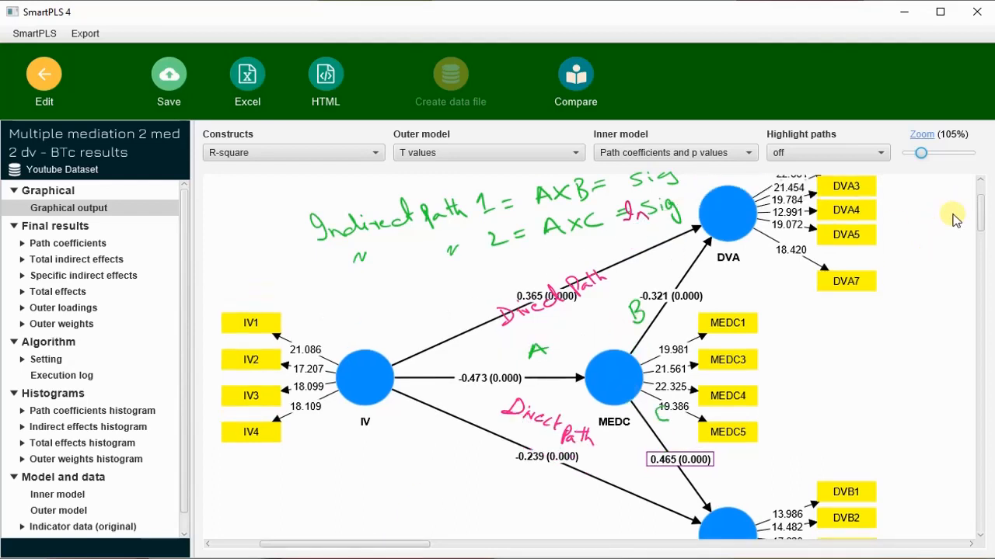
pyautogui.scroll(1, 955, 220)
pyautogui.scroll(-1, 955, 219)
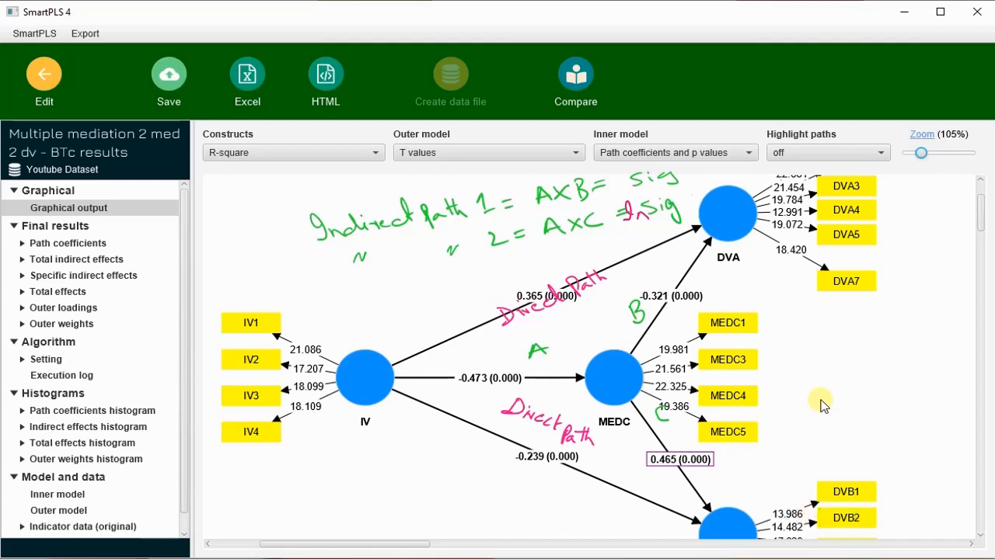
pyautogui.scroll(-1, 823, 406)
pyautogui.scroll(1, 823, 406)
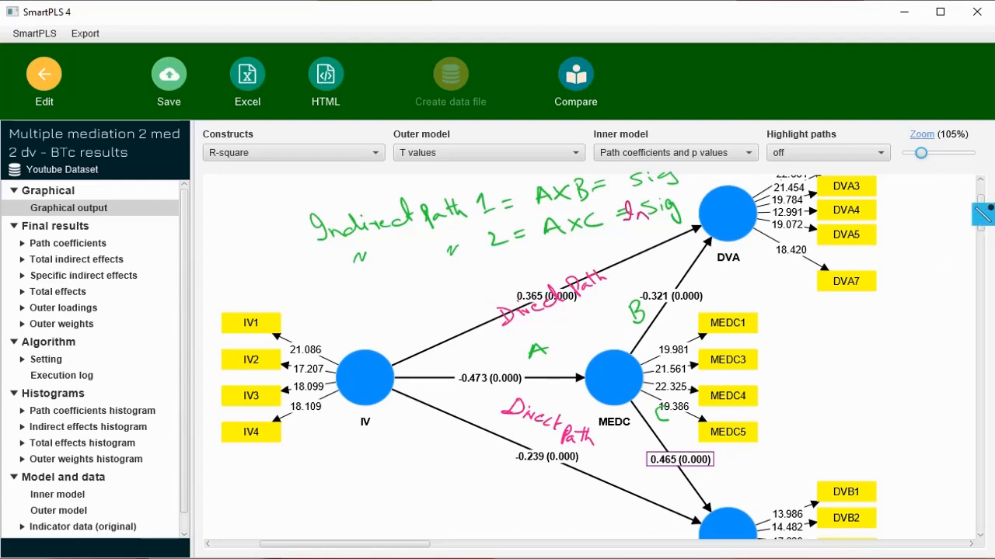
# Correct the handwritten result of indirect path 2 to "= Sig" by erasing "In" and redrawing the equals sign
pyautogui.moveTo(636, 214)
pyautogui.mouseDown()
pyautogui.moveTo(641, 207)
pyautogui.moveTo(637, 218)
pyautogui.mouseUp()
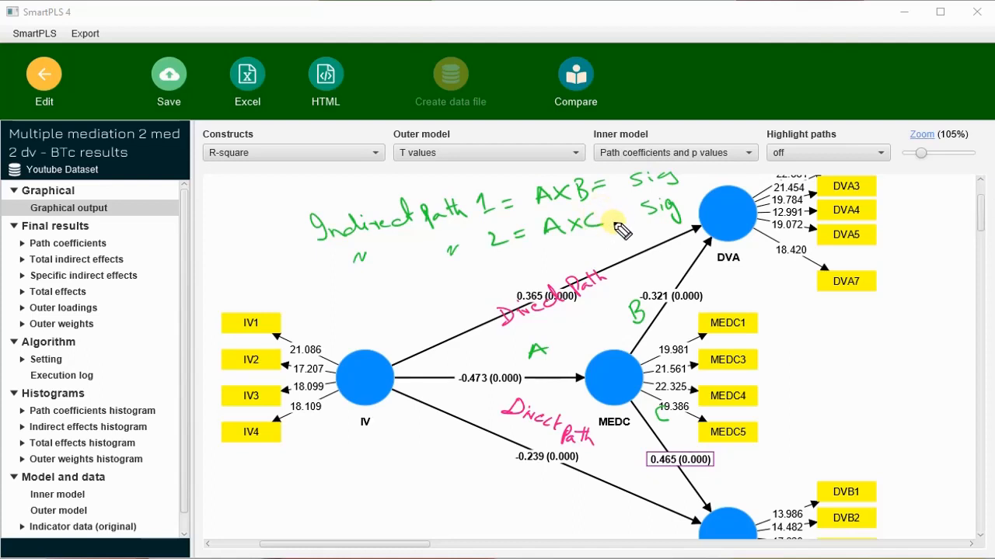
pyautogui.moveTo(613, 220); pyautogui.dragTo(626, 218)
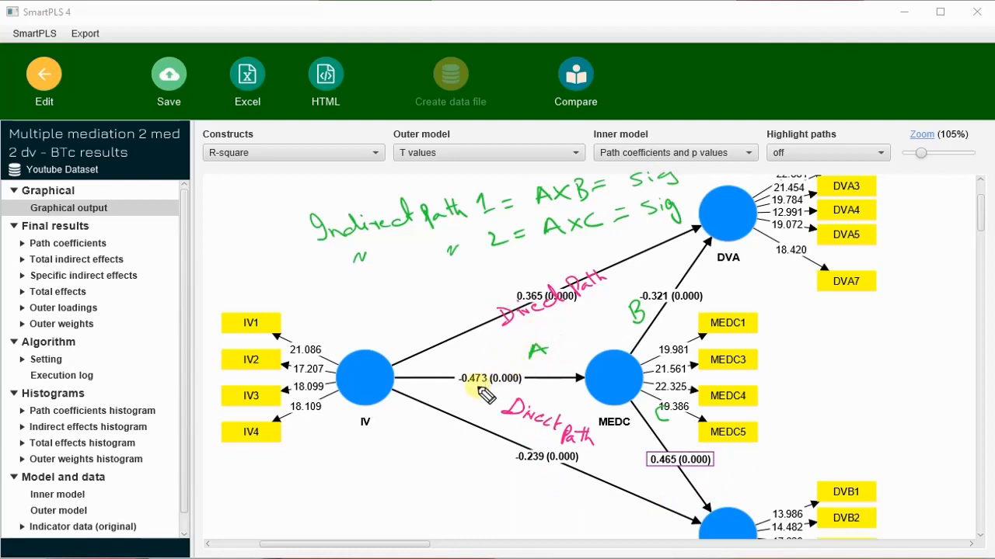
# Underline the coefficients on arrows A and B and path 1's "Sig", and circle B's coefficient with "> 0.05" handwritten beside it
pyautogui.moveTo(459, 384); pyautogui.dragTo(522, 382)
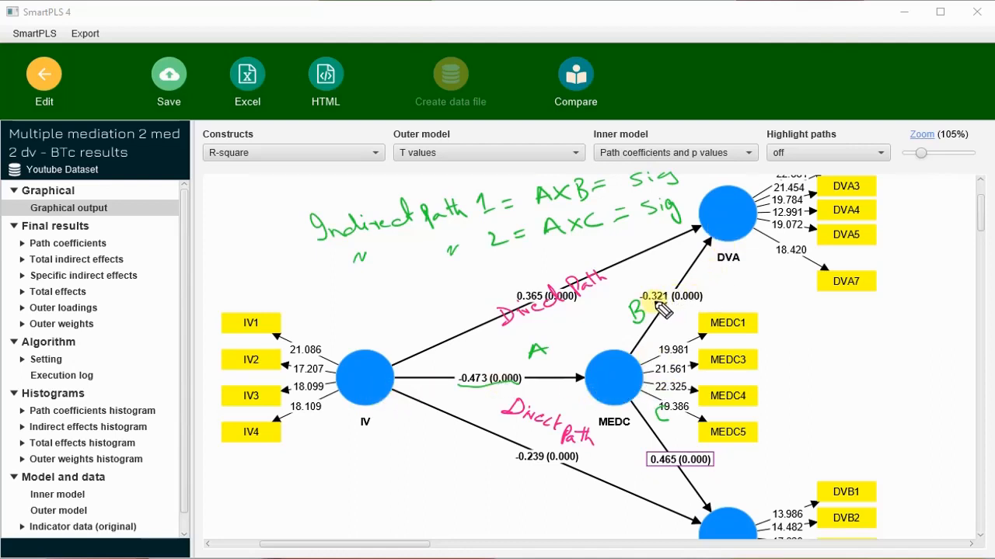
pyautogui.moveTo(657, 304); pyautogui.dragTo(707, 302)
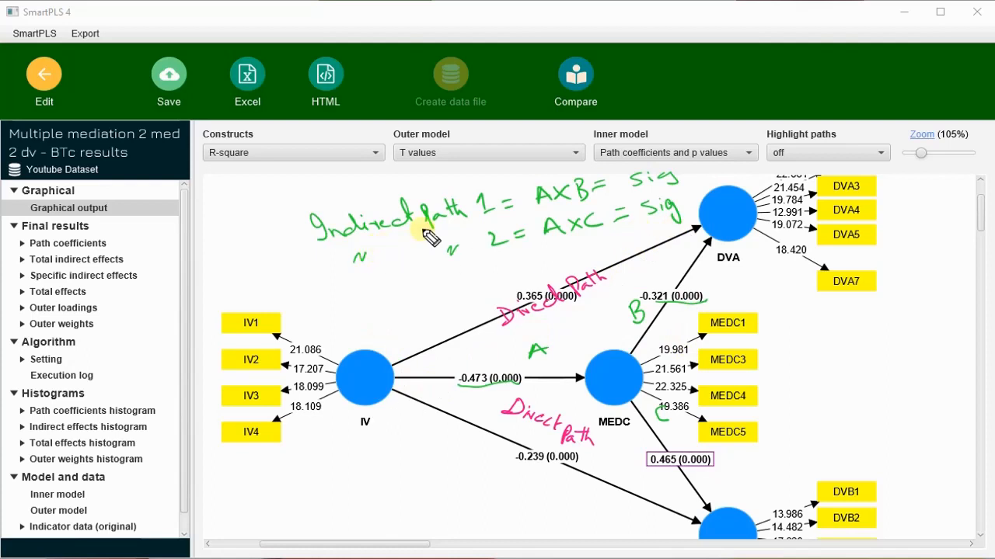
pyautogui.moveTo(626, 195); pyautogui.dragTo(680, 185)
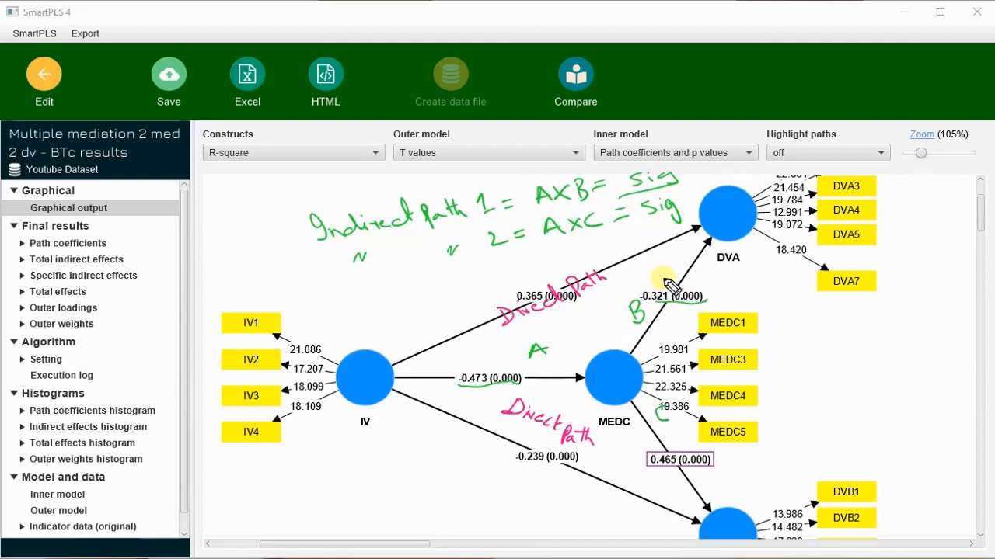
pyautogui.moveTo(653, 277)
pyautogui.mouseDown()
pyautogui.moveTo(633, 307)
pyautogui.moveTo(733, 298)
pyautogui.moveTo(657, 281)
pyautogui.mouseUp()
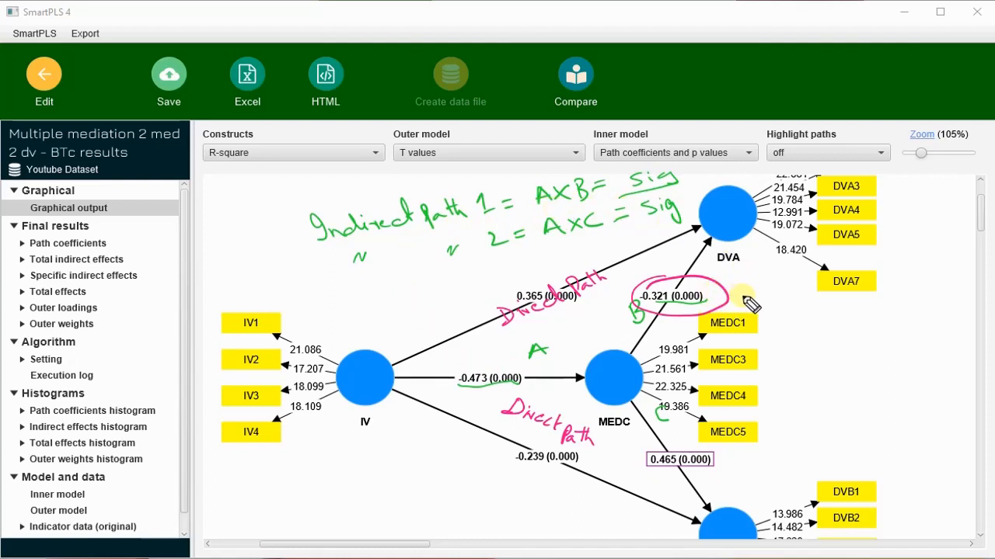
pyautogui.moveTo(746, 286)
pyautogui.mouseDown()
pyautogui.moveTo(735, 293)
pyautogui.moveTo(764, 301)
pyautogui.moveTo(779, 276)
pyautogui.mouseUp()
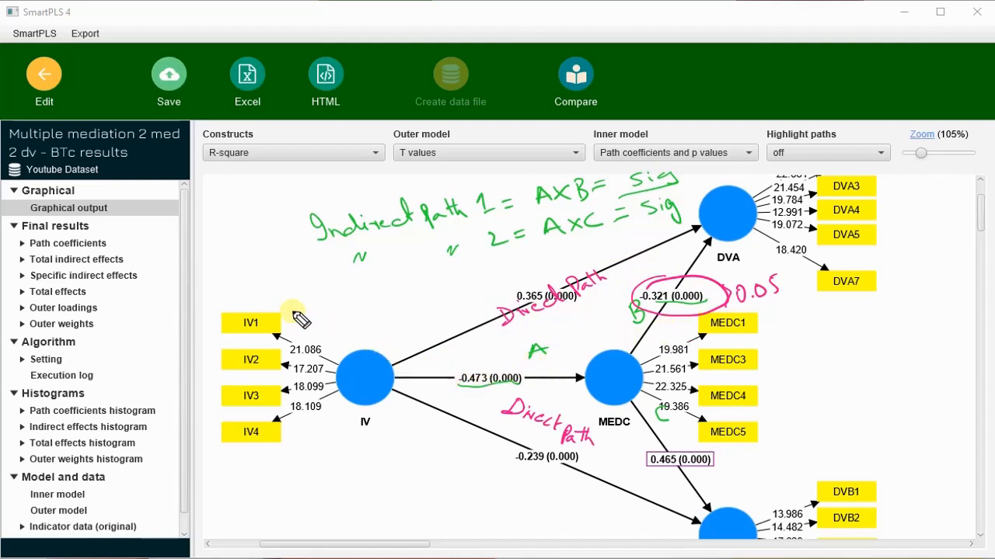
# Handwrite the path 1 product of -0.473 and -0.321 as "= Sig" and add a double-underlined result beneath it
pyautogui.moveTo(289, 307)
pyautogui.mouseDown()
pyautogui.moveTo(329, 307)
pyautogui.moveTo(450, 272)
pyautogui.mouseUp()
pyautogui.moveTo(437, 281); pyautogui.dragTo(501, 285)
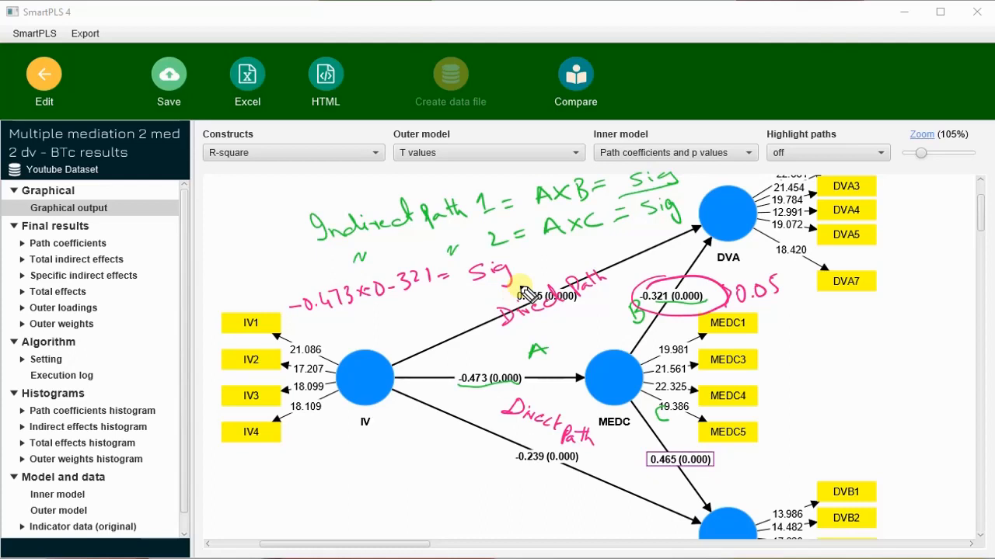
pyautogui.moveTo(388, 319)
pyautogui.mouseDown()
pyautogui.moveTo(432, 318)
pyautogui.moveTo(424, 322)
pyautogui.mouseUp()
pyautogui.click(397, 327)
pyautogui.moveTo(430, 306); pyautogui.dragTo(443, 319)
pyautogui.moveTo(394, 346)
pyautogui.mouseDown()
pyautogui.moveTo(445, 325)
pyautogui.moveTo(407, 322)
pyautogui.moveTo(413, 329)
pyautogui.moveTo(432, 311)
pyautogui.mouseUp()
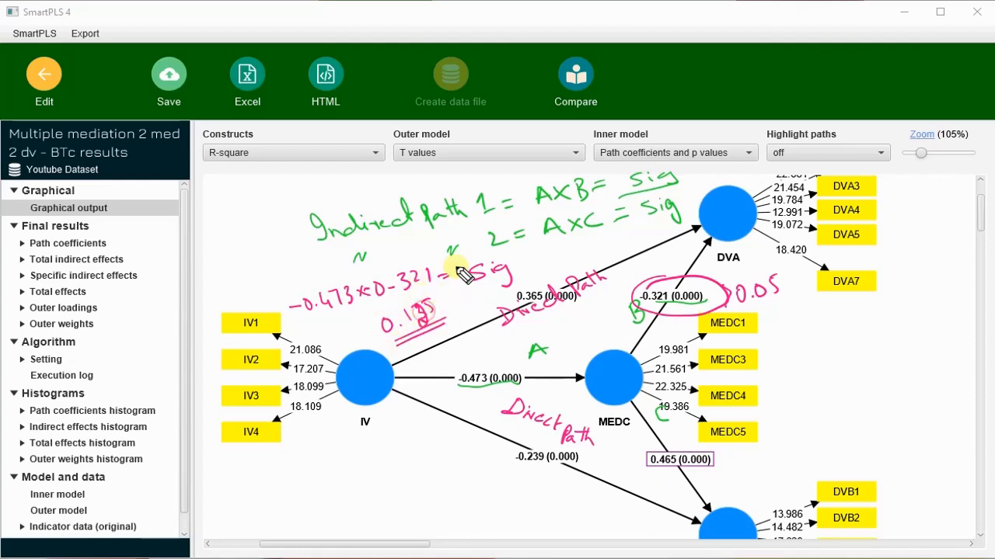
pyautogui.moveTo(426, 273); pyautogui.dragTo(429, 281)
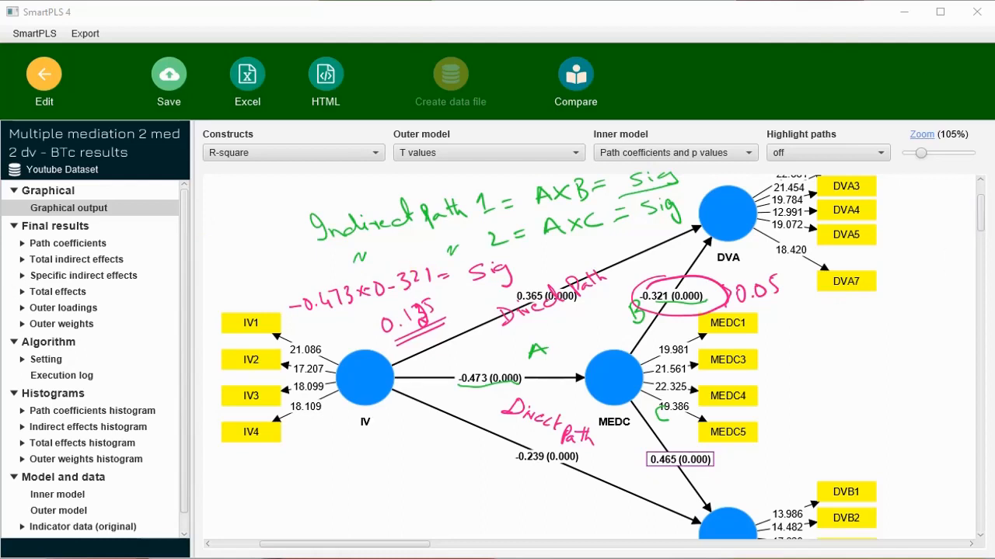
# Clear all handwritten annotations from the model and open the path coefficients table with mean, STDEV, T values and p values
pyautogui.press('e')
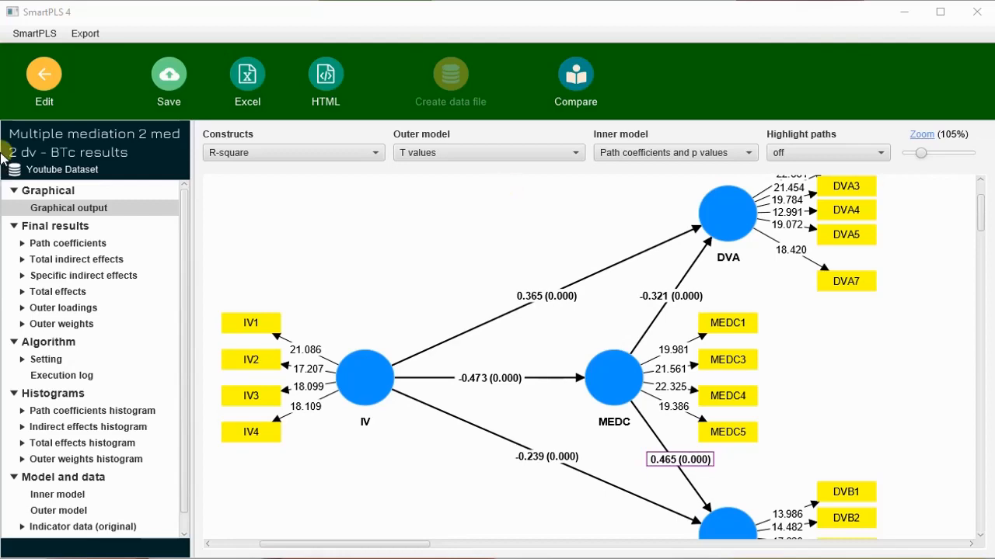
pyautogui.click(83, 247)
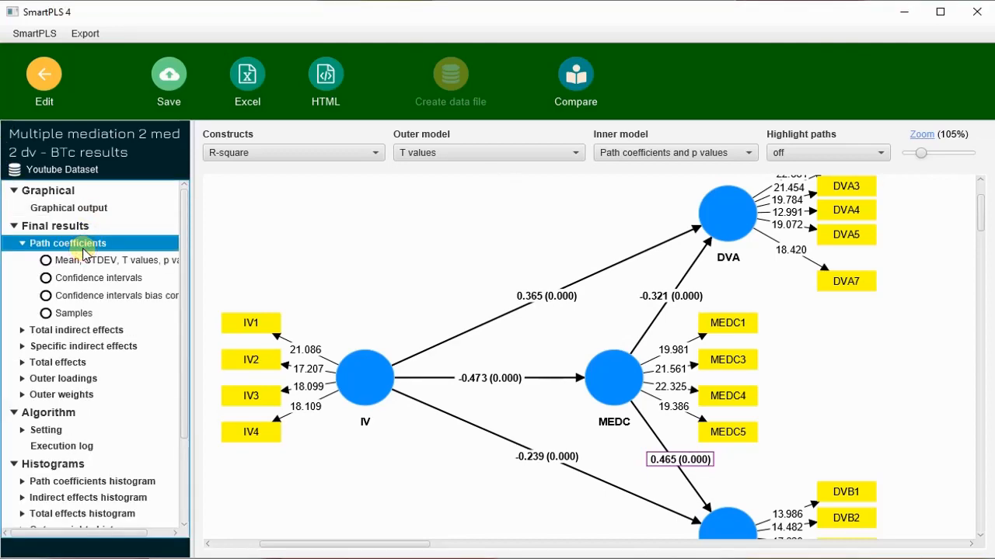
pyautogui.click(77, 197)
pyautogui.click(83, 210)
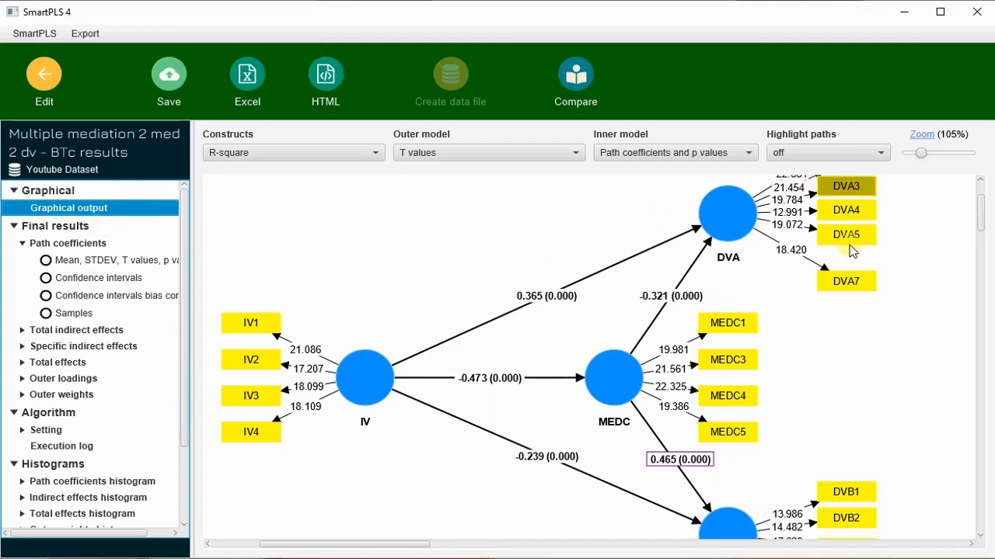
pyautogui.scroll(2, 897, 330)
pyautogui.scroll(-1, 899, 330)
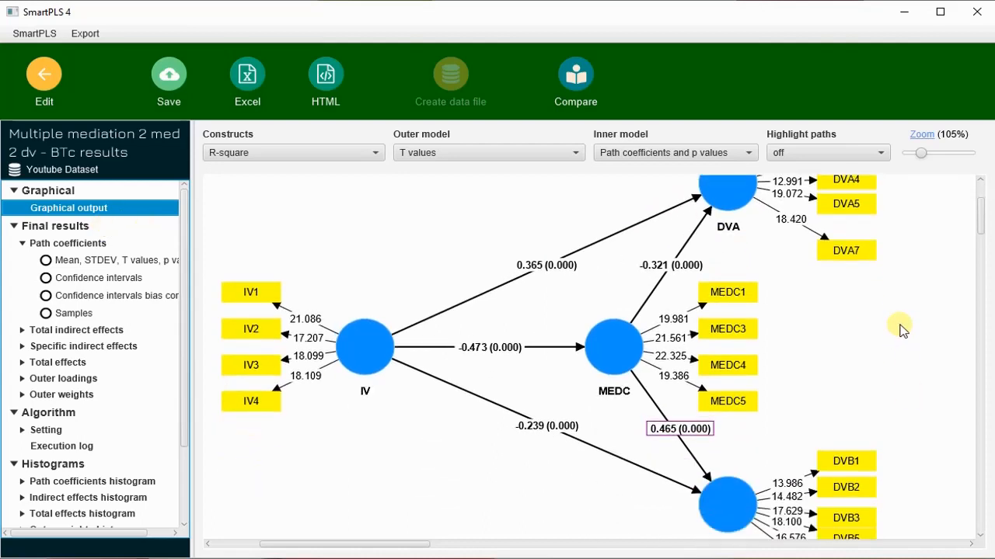
pyautogui.click(97, 267)
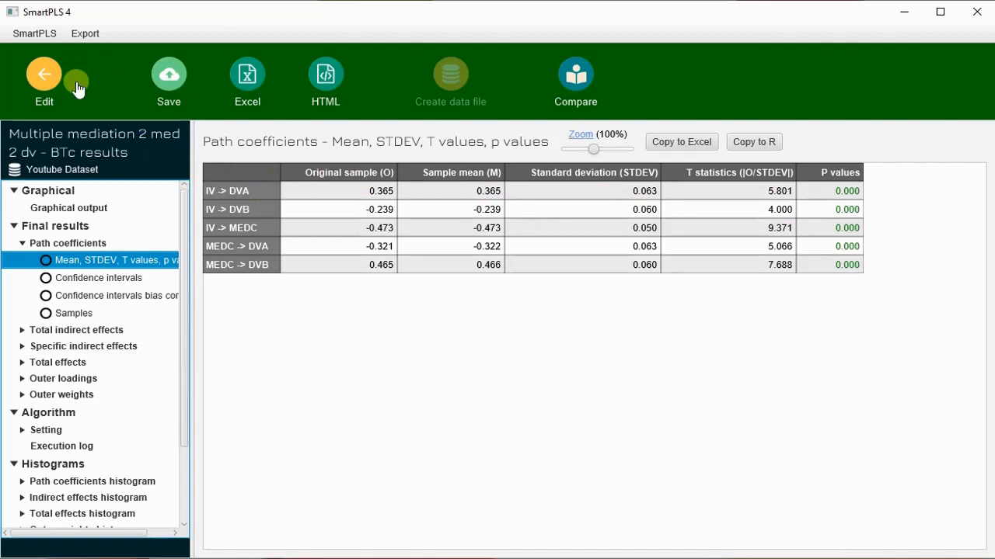
# Check the graphical output once more and return to the path coefficients table to review the direct effects
pyautogui.click(90, 217)
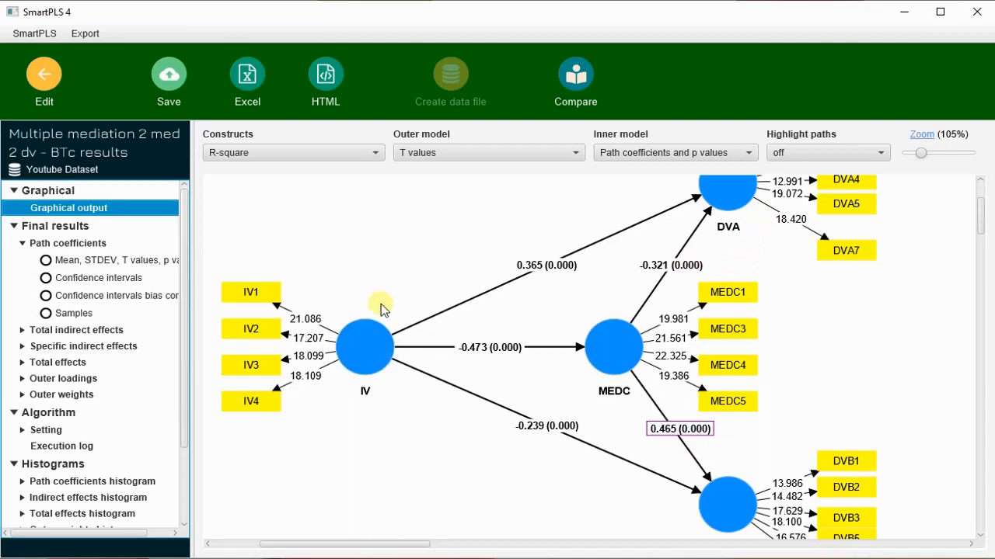
pyautogui.click(89, 246)
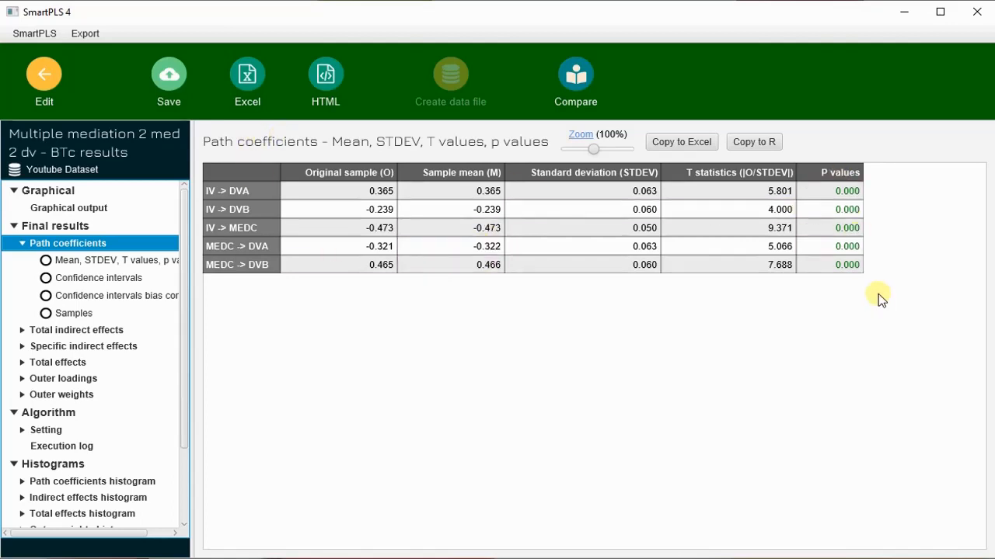
pyautogui.scroll(-3, 151, 258)
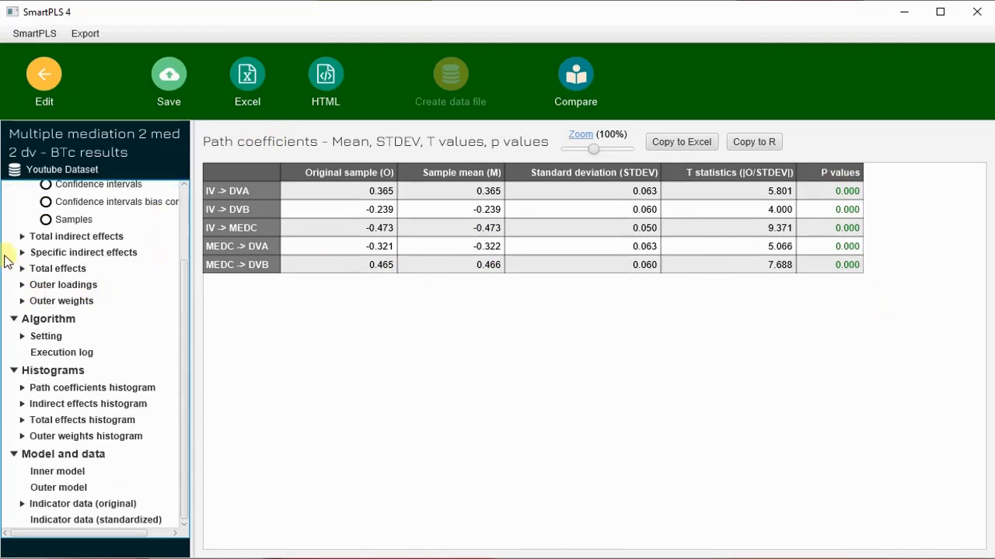
# Review the specific indirect effects with mean, STDEV, T values and p values, and compare them with the graphical output
pyautogui.click(21, 254)
pyautogui.click(115, 273)
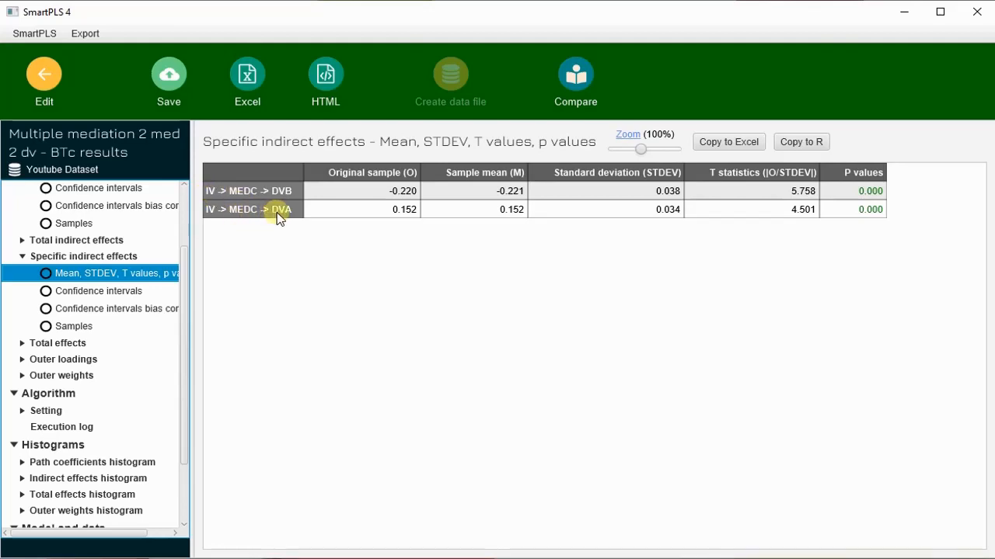
pyautogui.click(404, 221)
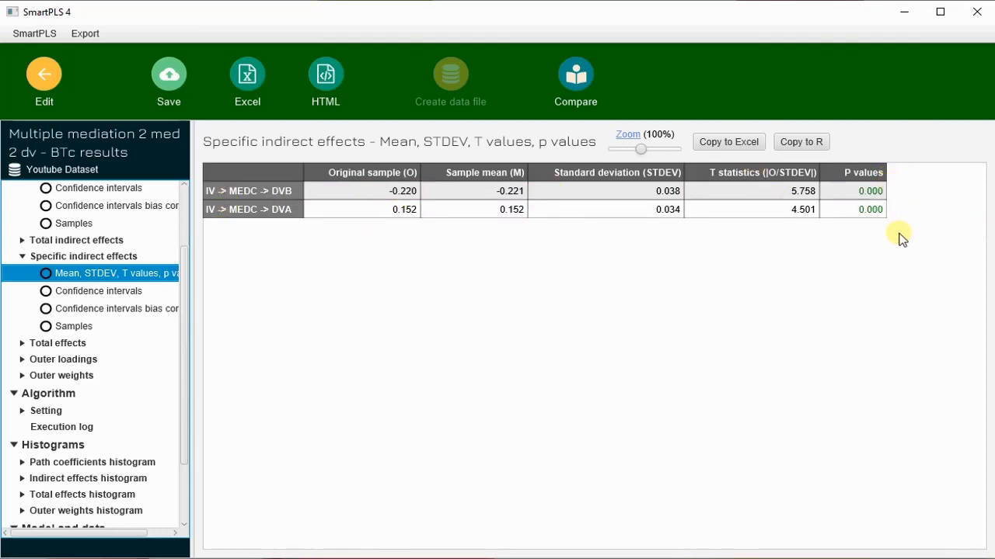
pyautogui.scroll(5, 86, 194)
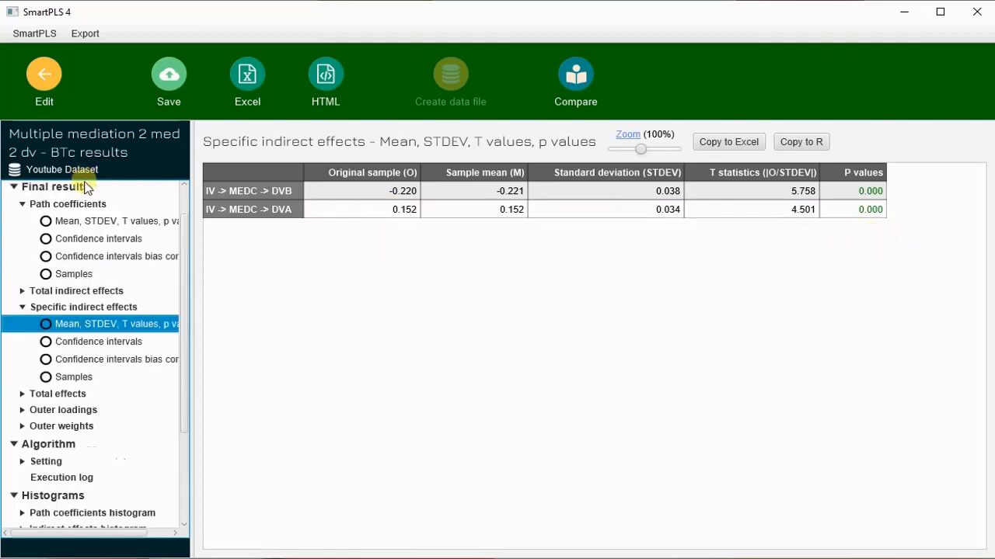
pyautogui.click(89, 208)
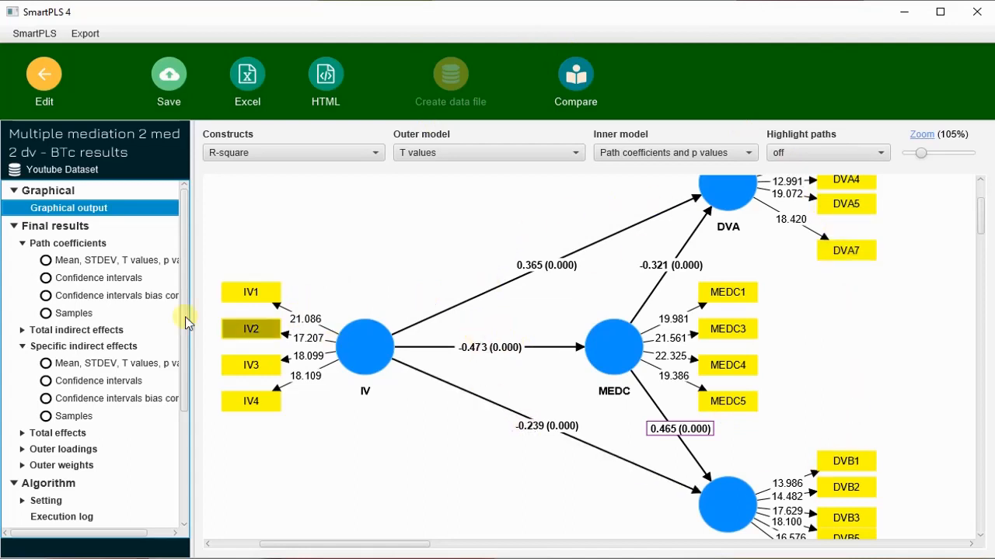
# Open the total indirect effects table with mean, STDEV, T values and p values
pyautogui.click(91, 333)
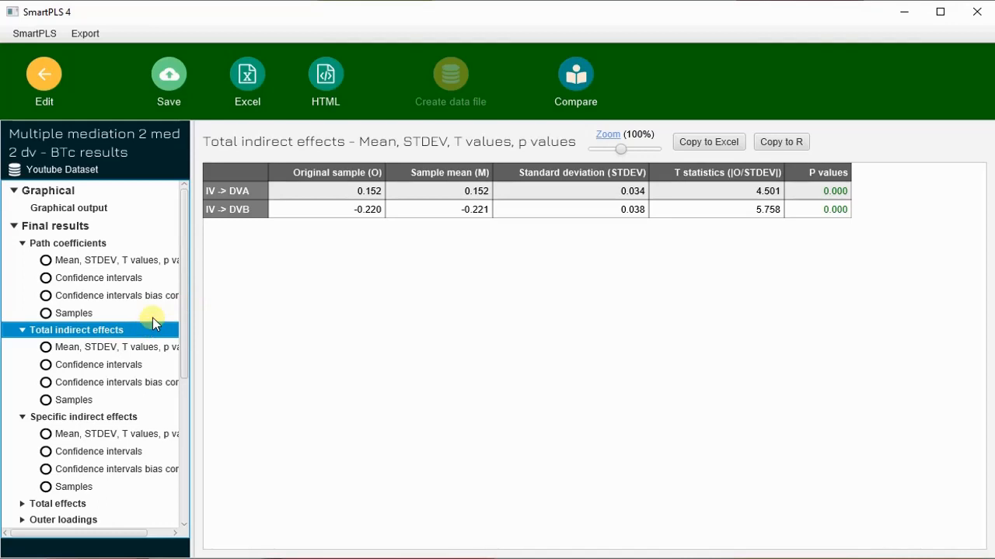
pyautogui.scroll(-1, 152, 322)
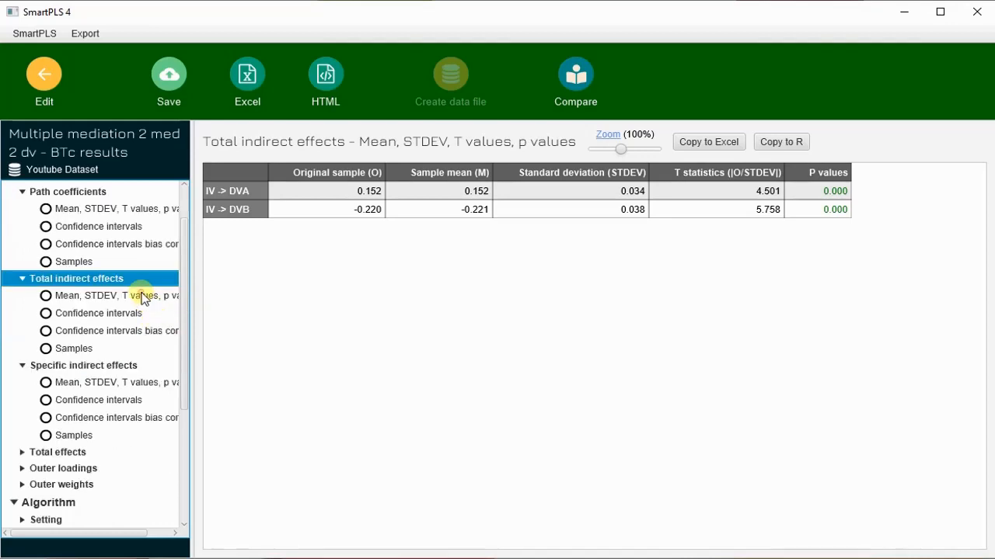
pyautogui.click(143, 299)
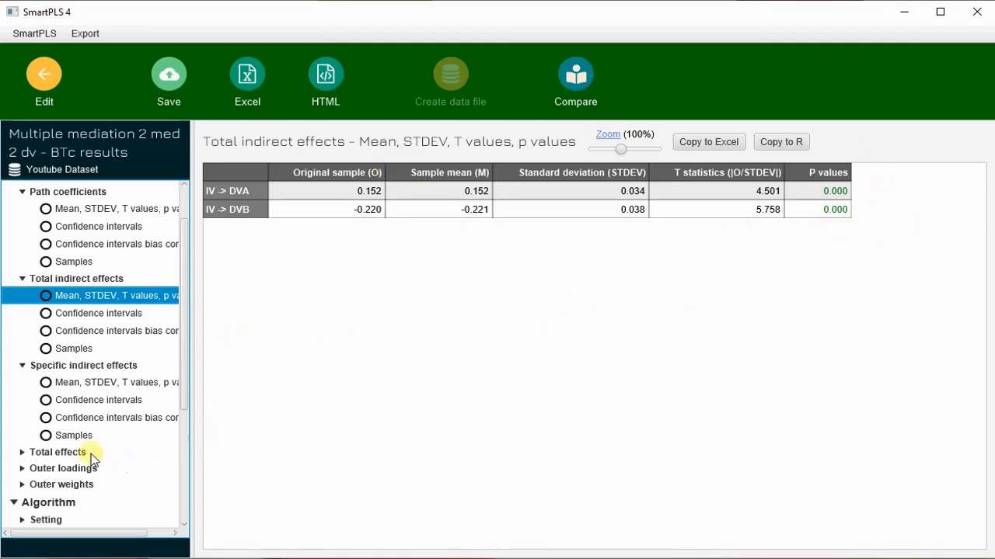
# Review the total effects table with mean, STDEV, T values and p values, and return to the graphical output
pyautogui.click(67, 452)
pyautogui.scroll(-1, 181, 344)
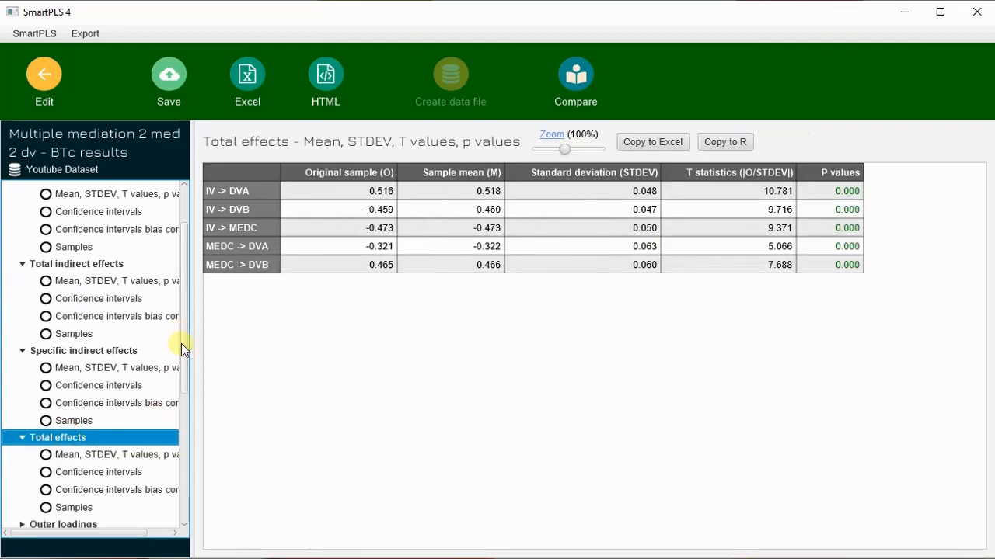
pyautogui.click(150, 456)
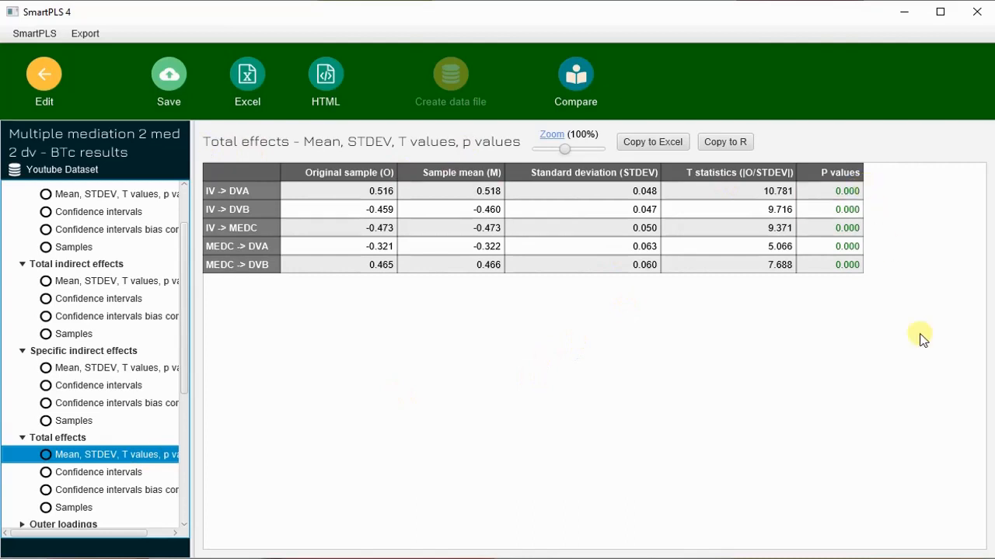
pyautogui.scroll(5, 47, 334)
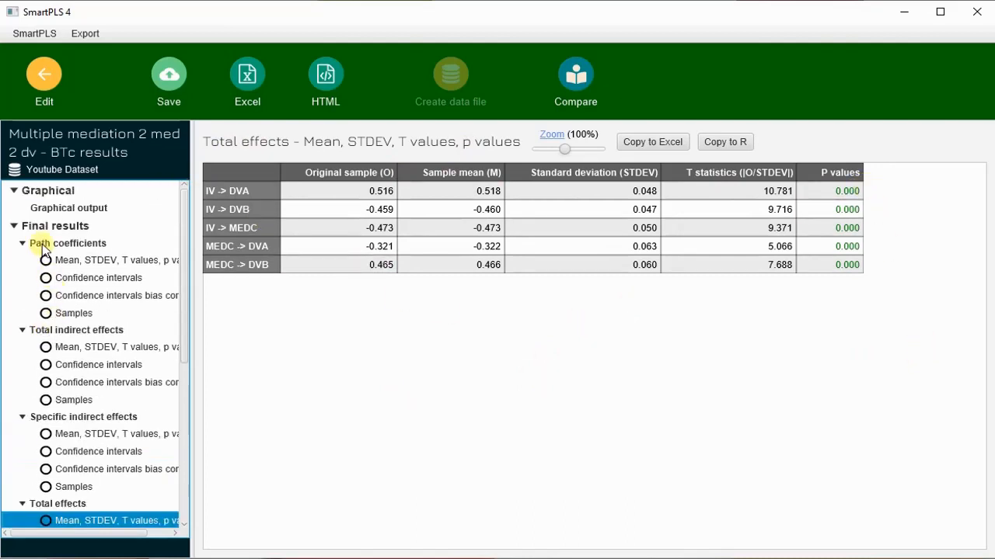
pyautogui.click(66, 210)
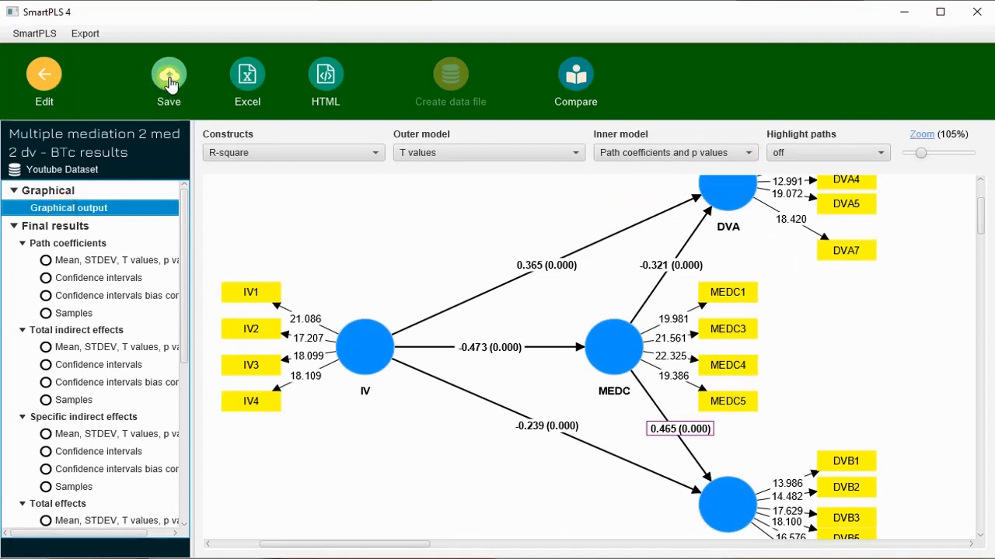
# Save the bootstrapping report under the name "Multiple mediation 2 med 2 dv - BTc - 2022-08-07"
pyautogui.scroll(-5, 84, 313)
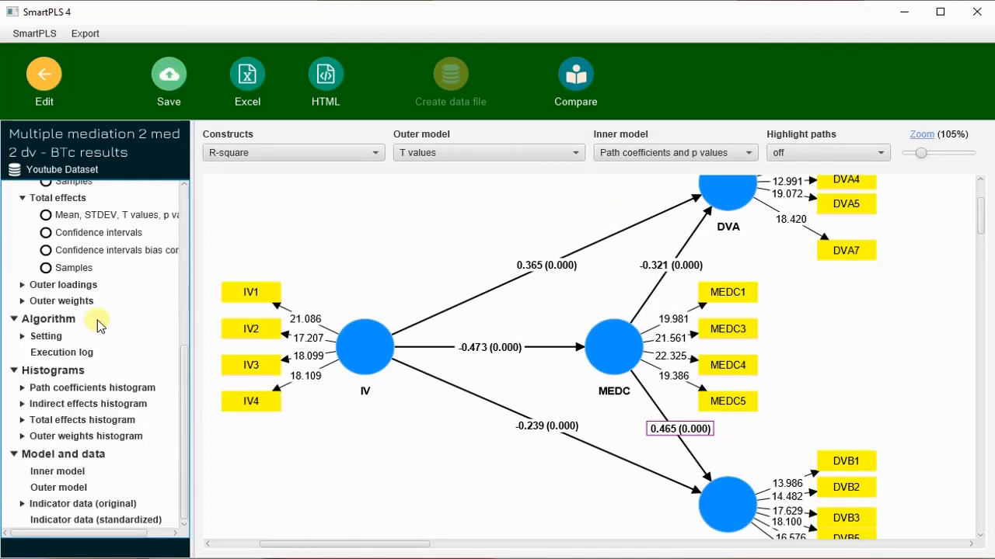
pyautogui.click(160, 99)
pyautogui.click(169, 78)
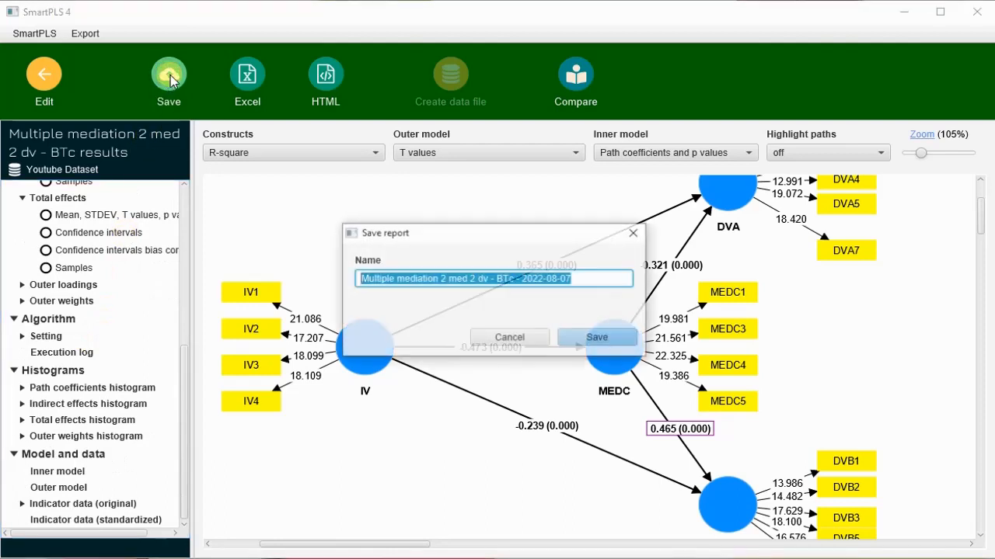
pyautogui.click(576, 280)
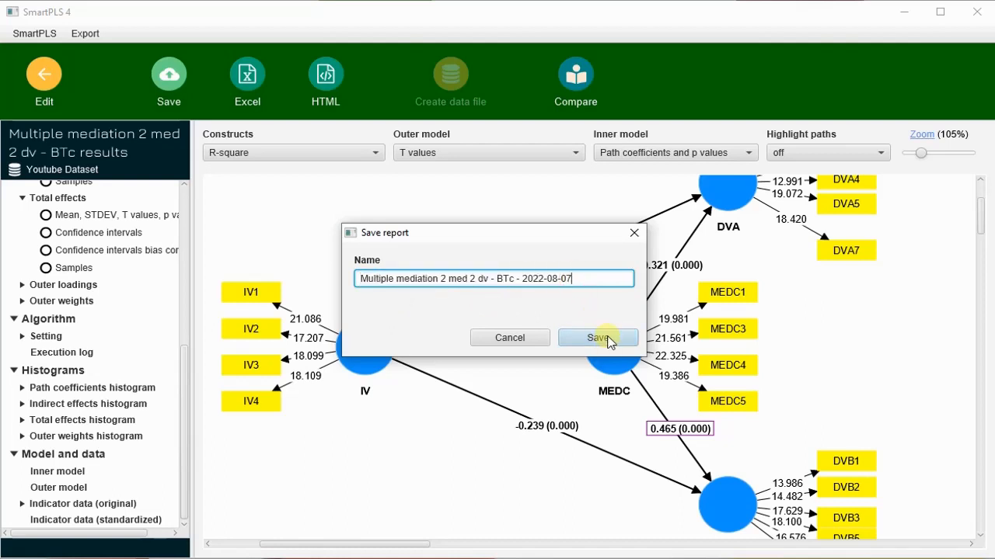
pyautogui.click(610, 340)
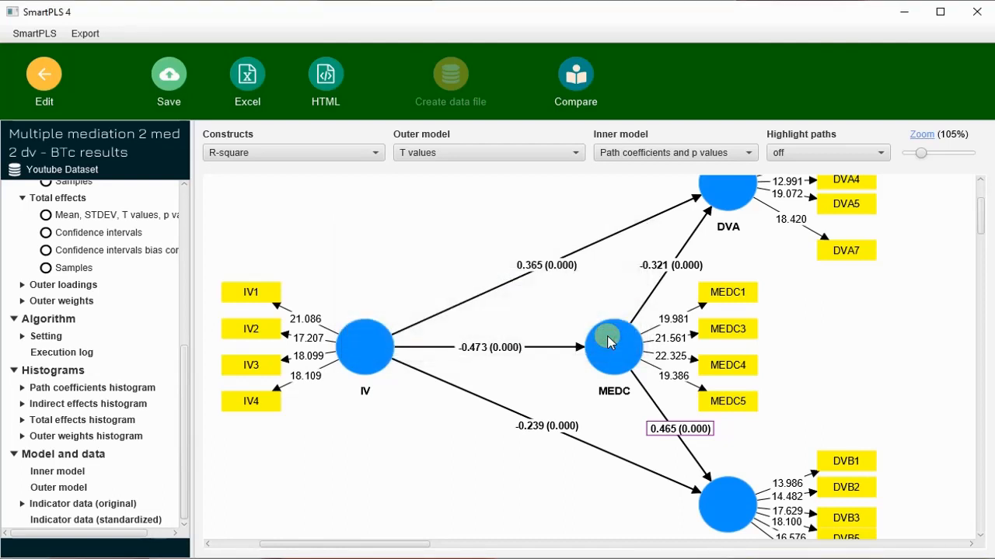
# Leave the report and close the model to the workspace, saving its unsaved changes
pyautogui.click(51, 72)
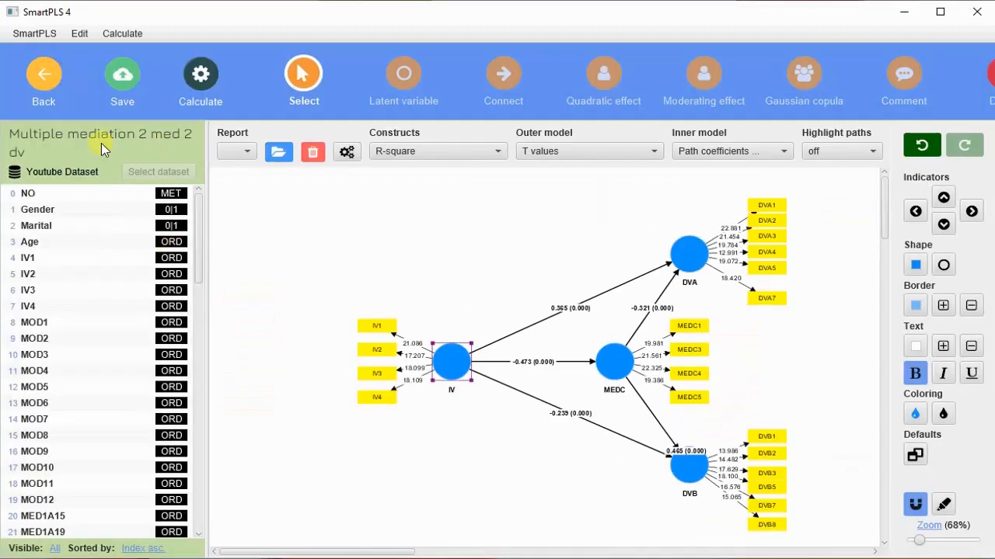
pyautogui.click(47, 89)
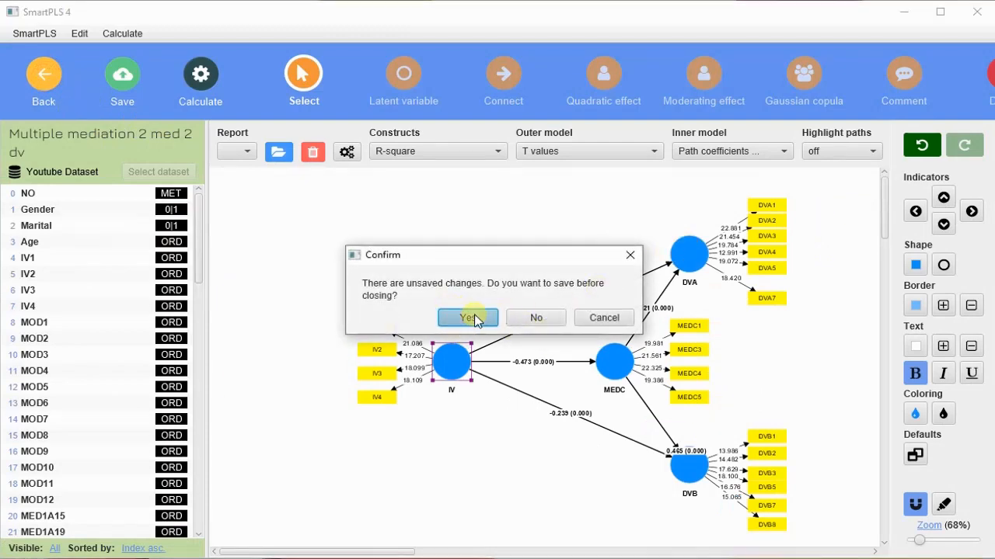
pyautogui.click(478, 318)
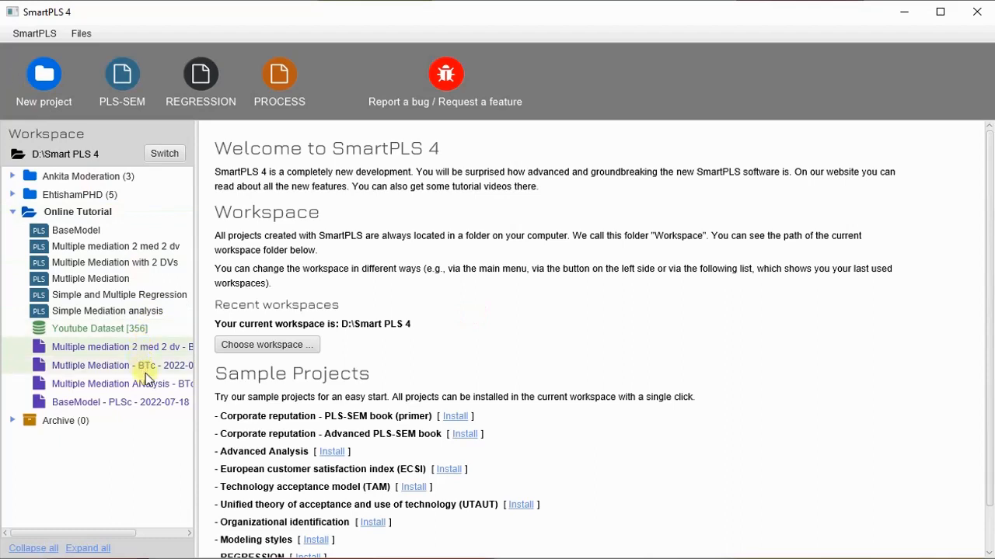
# Widen the project tree to show full report names and reopen the "Multiple mediation 2 med 2 dv" model
pyautogui.moveTo(198, 357); pyautogui.dragTo(287, 358)
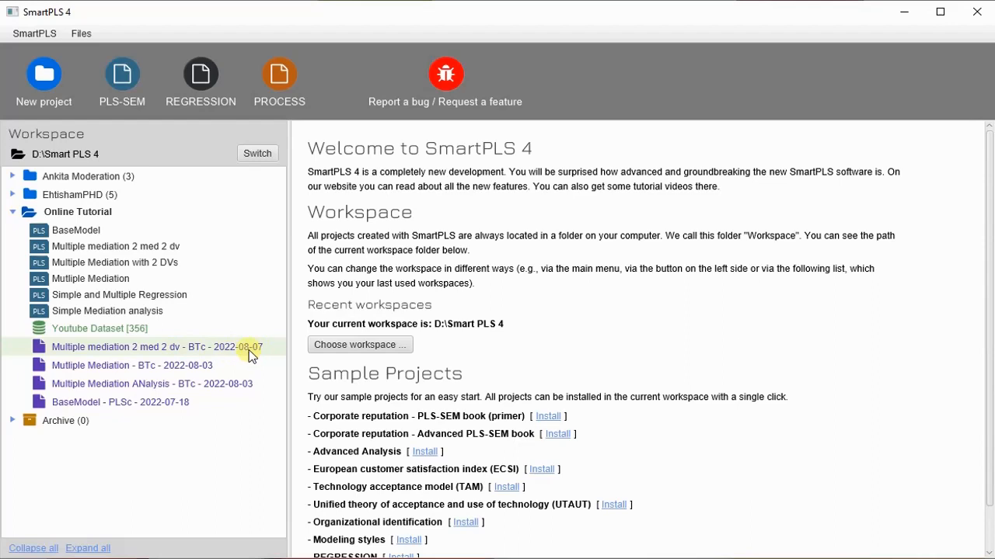
pyautogui.click(150, 250)
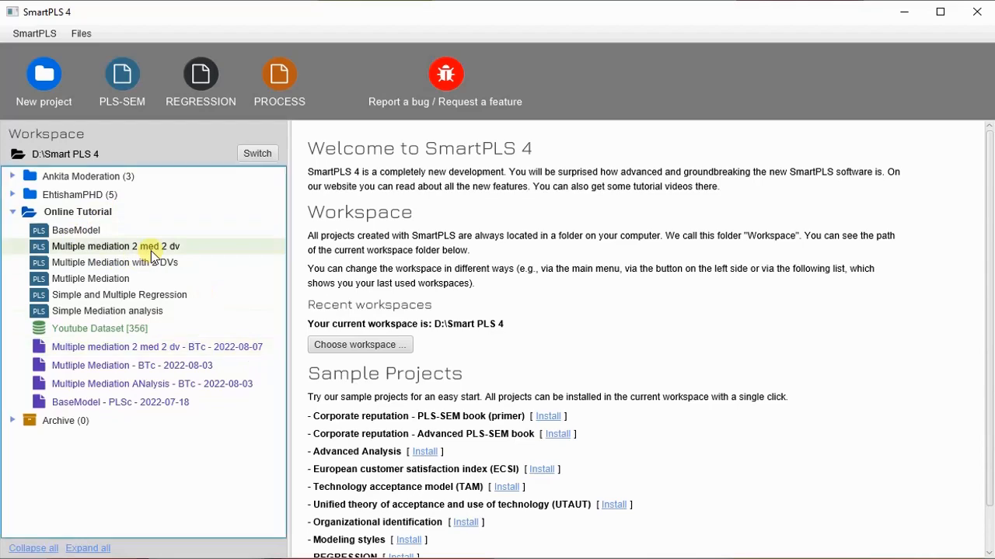
pyautogui.doubleClick(150, 251)
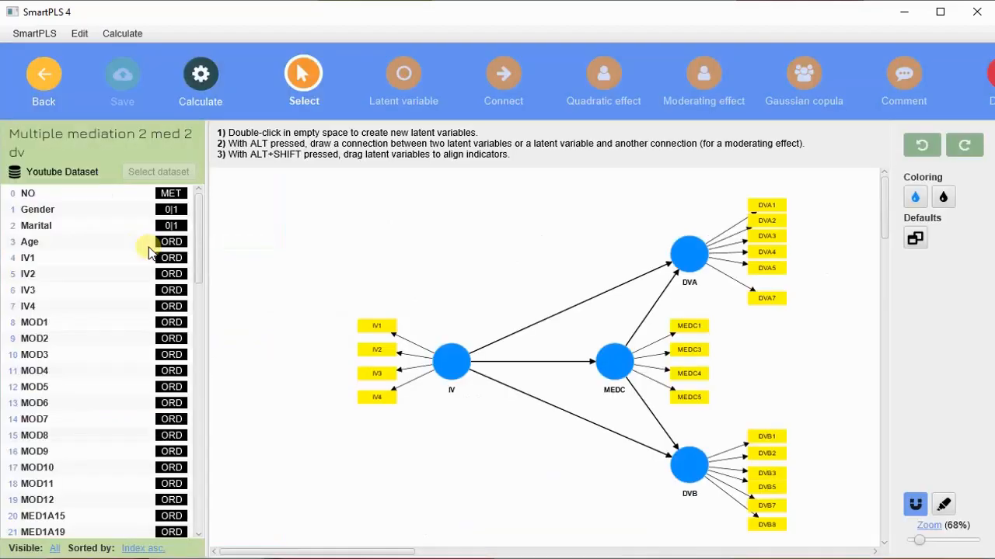
# Move MEDC up between IV and DVA, and add a latent variable MEDB with indicators MEDB1 to MEDB5 below the model
pyautogui.moveTo(618, 360); pyautogui.dragTo(500, 236)
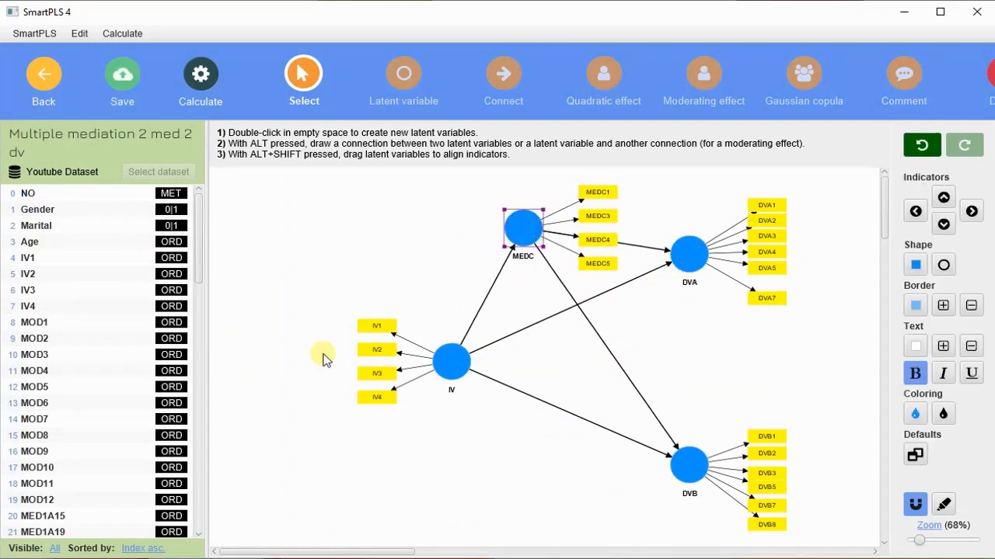
pyautogui.scroll(-3, 109, 323)
pyautogui.scroll(-7, 109, 323)
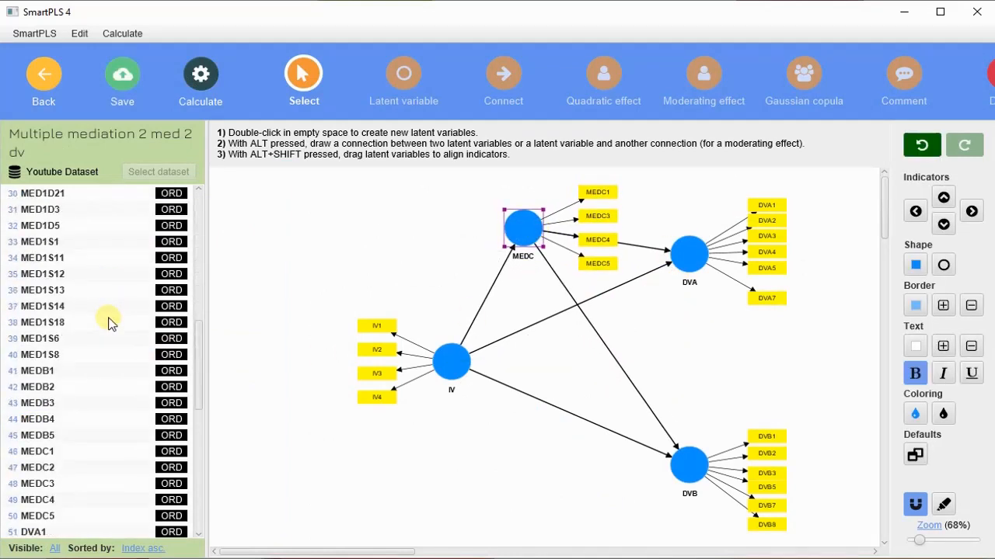
pyautogui.click(101, 371)
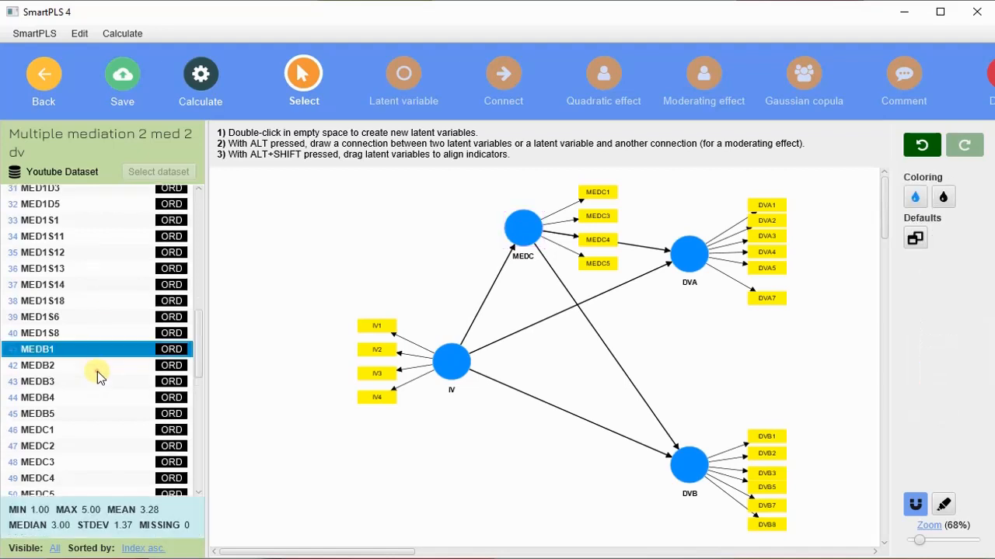
pyautogui.keyDown('shift'); pyautogui.click(97, 415); pyautogui.keyUp('shift')
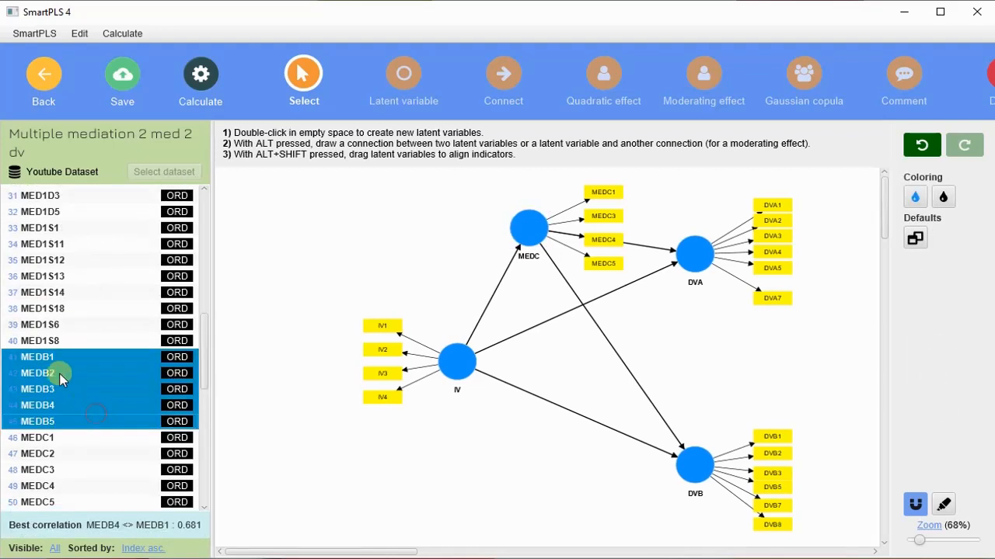
pyautogui.moveTo(571, 464); pyautogui.dragTo(571, 464)
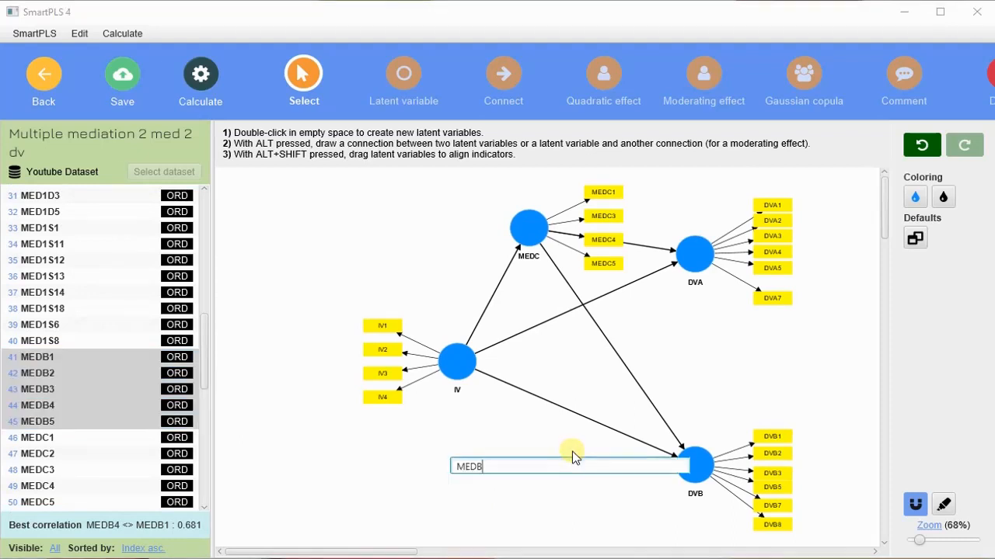
pyautogui.press('Return')
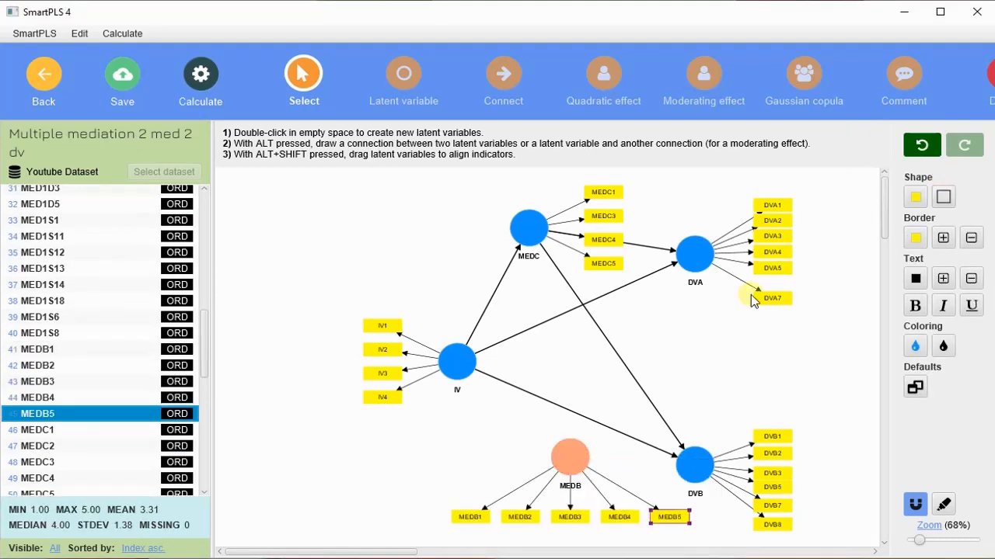
# Place MEDC's indicators above it and reposition all five constructs to spread the model out around the two mediators
pyautogui.click(528, 225)
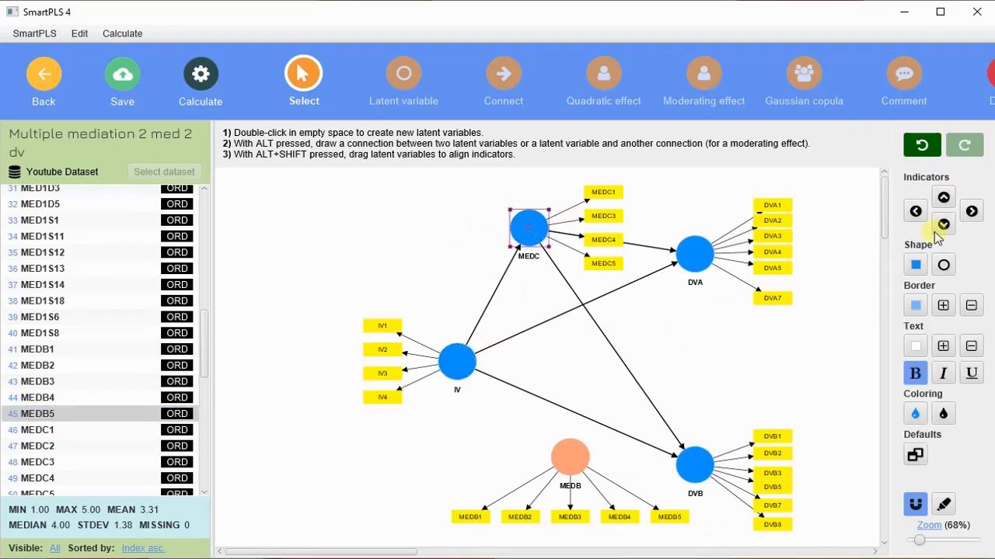
pyautogui.click(944, 197)
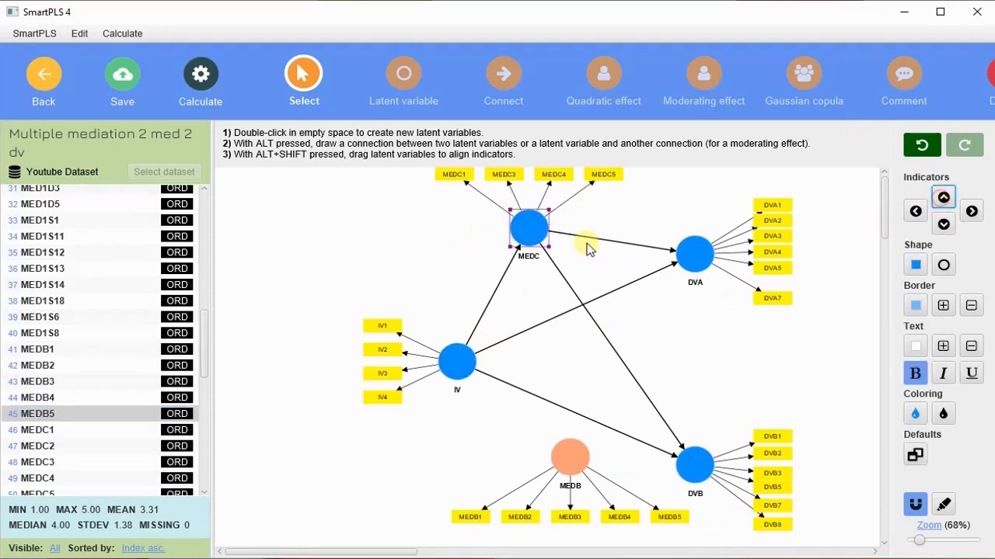
pyautogui.click(708, 265)
pyautogui.moveTo(719, 273); pyautogui.dragTo(764, 292)
pyautogui.moveTo(466, 369); pyautogui.dragTo(402, 366)
pyautogui.moveTo(528, 226); pyautogui.dragTo(535, 253)
pyautogui.moveTo(695, 465); pyautogui.dragTo(754, 421)
pyautogui.moveTo(580, 457); pyautogui.dragTo(564, 440)
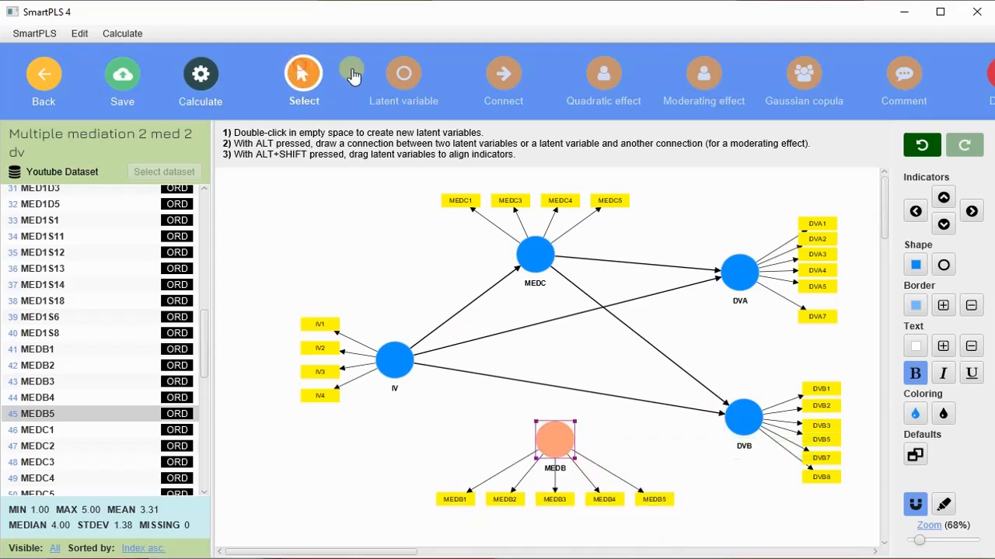
# Connect IV to MEDB, and MEDB to both DVA and DVB
pyautogui.click(489, 73)
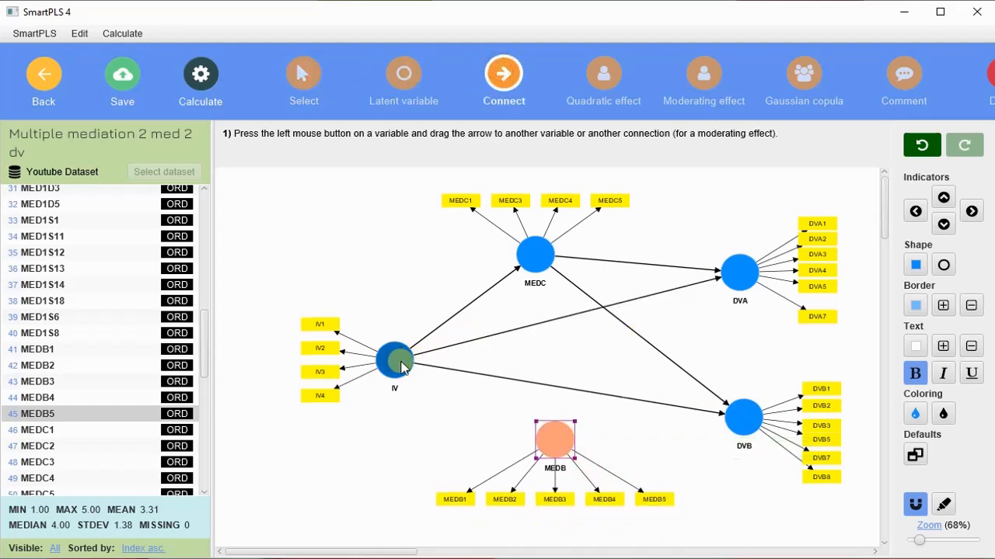
pyautogui.moveTo(395, 359); pyautogui.dragTo(744, 269)
pyautogui.moveTo(564, 435); pyautogui.dragTo(739, 421)
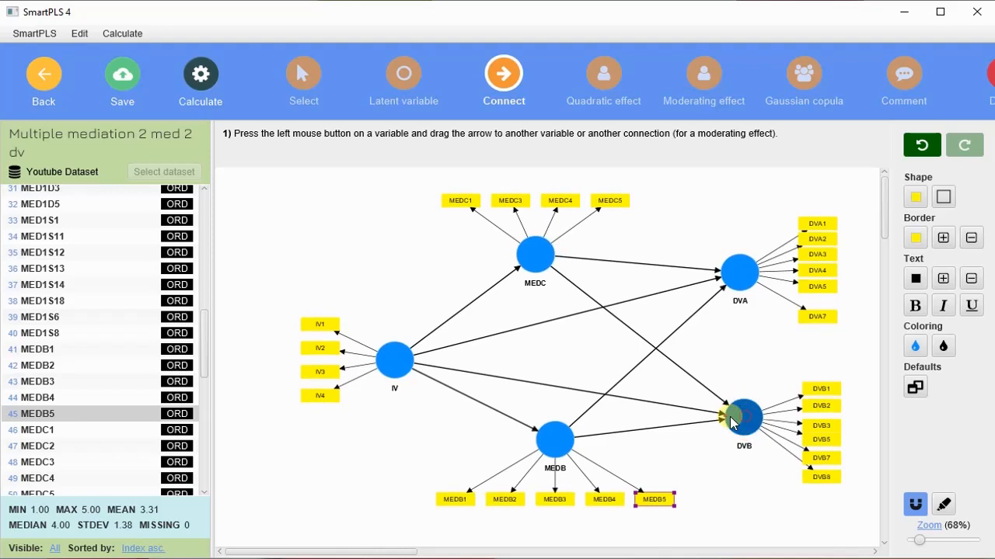
# Align DVB with its indicators vertically beneath DVA
pyautogui.click(304, 78)
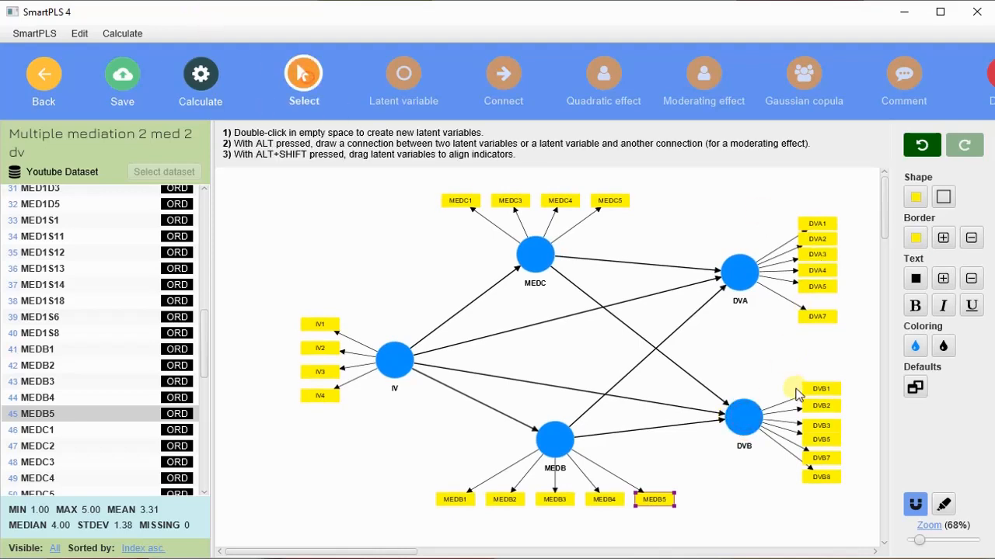
pyautogui.click(753, 420)
pyautogui.moveTo(753, 421)
pyautogui.mouseDown()
pyautogui.moveTo(731, 411)
pyautogui.moveTo(746, 402)
pyautogui.moveTo(746, 415)
pyautogui.mouseUp()
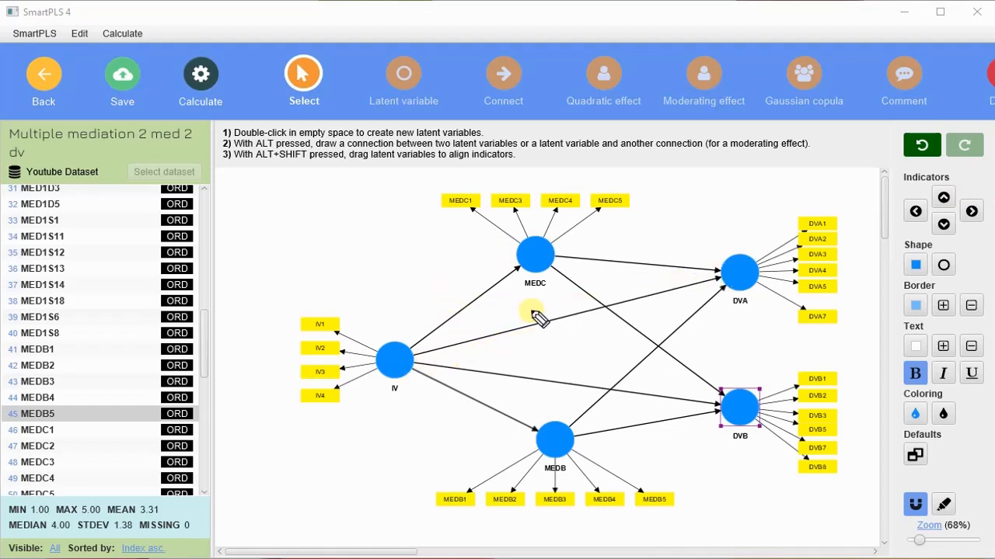
# Annotate the direct paths from IV to DVA and from IV to DVB with "Dir"
pyautogui.moveTo(542, 314); pyautogui.dragTo(556, 311)
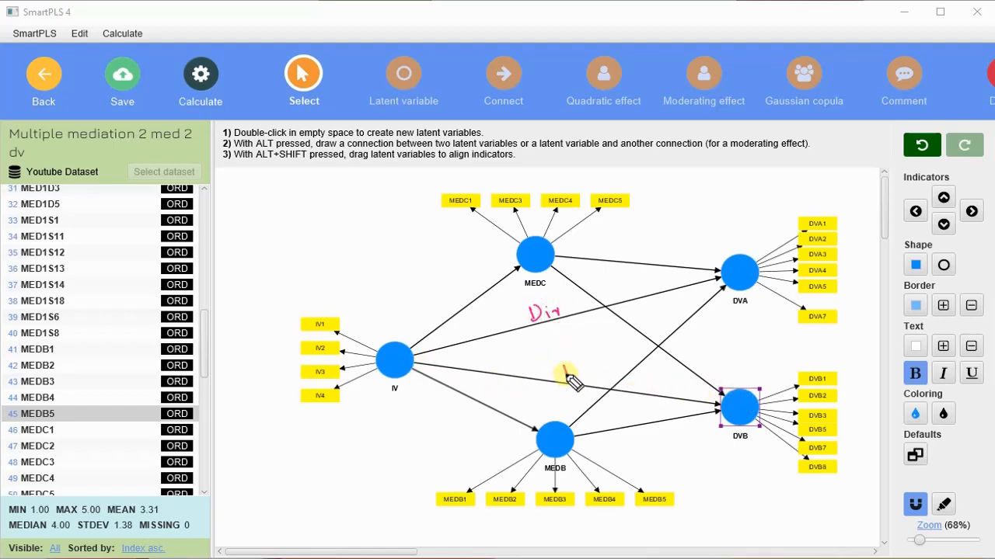
pyautogui.moveTo(568, 376); pyautogui.dragTo(593, 370)
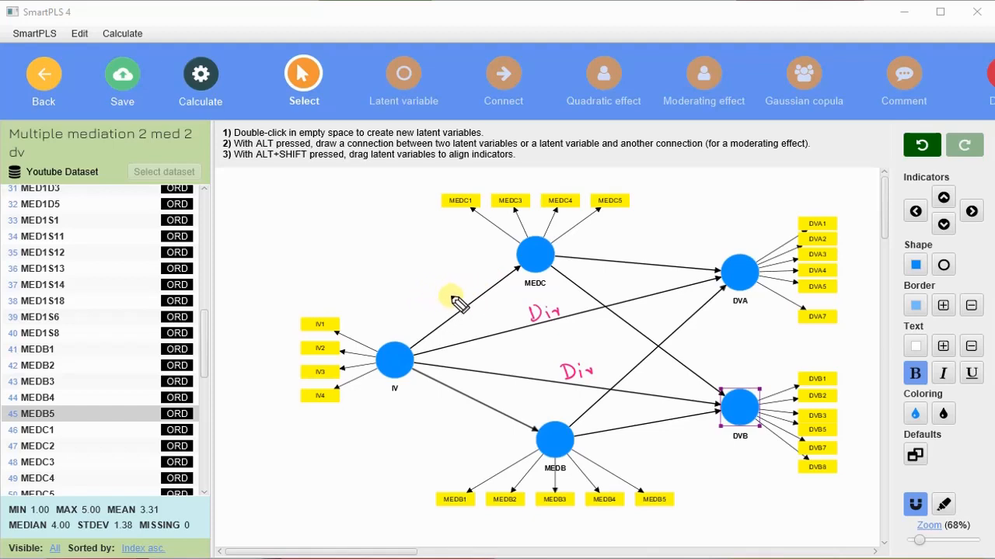
# Label MEDC's incoming path A and outgoing paths B and C in green, and write its indirect effects as A×B and A×C
pyautogui.moveTo(445, 299)
pyautogui.mouseDown()
pyautogui.moveTo(444, 291)
pyautogui.moveTo(449, 304)
pyautogui.moveTo(466, 297)
pyautogui.mouseUp()
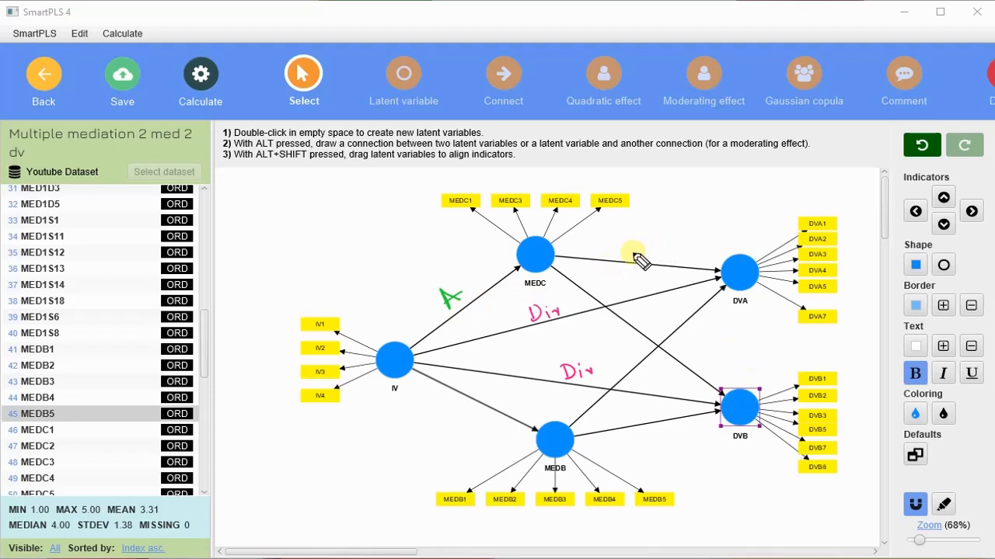
pyautogui.moveTo(636, 245)
pyautogui.mouseDown()
pyautogui.moveTo(636, 262)
pyautogui.moveTo(645, 253)
pyautogui.moveTo(637, 263)
pyautogui.mouseUp()
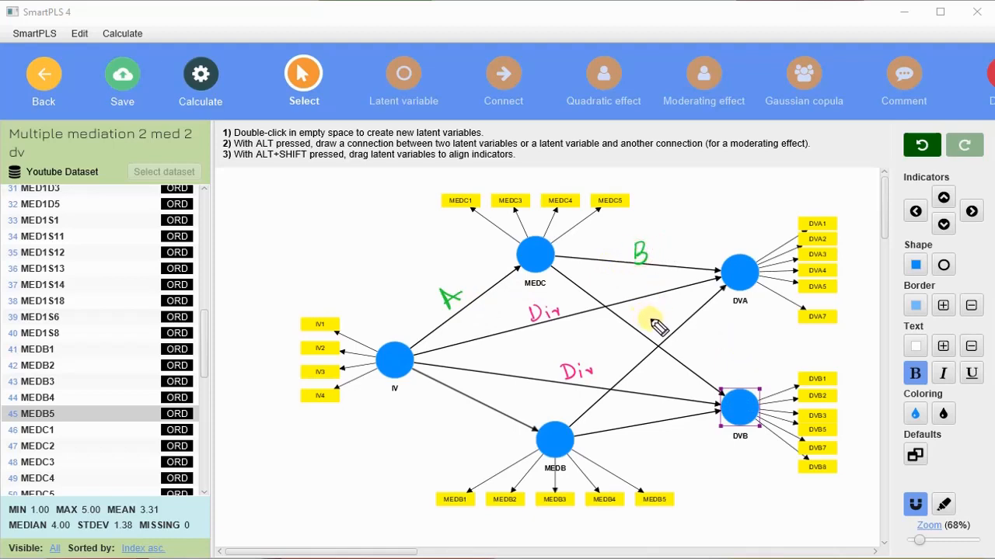
pyautogui.moveTo(654, 321)
pyautogui.mouseDown()
pyautogui.moveTo(642, 327)
pyautogui.moveTo(656, 335)
pyautogui.mouseUp()
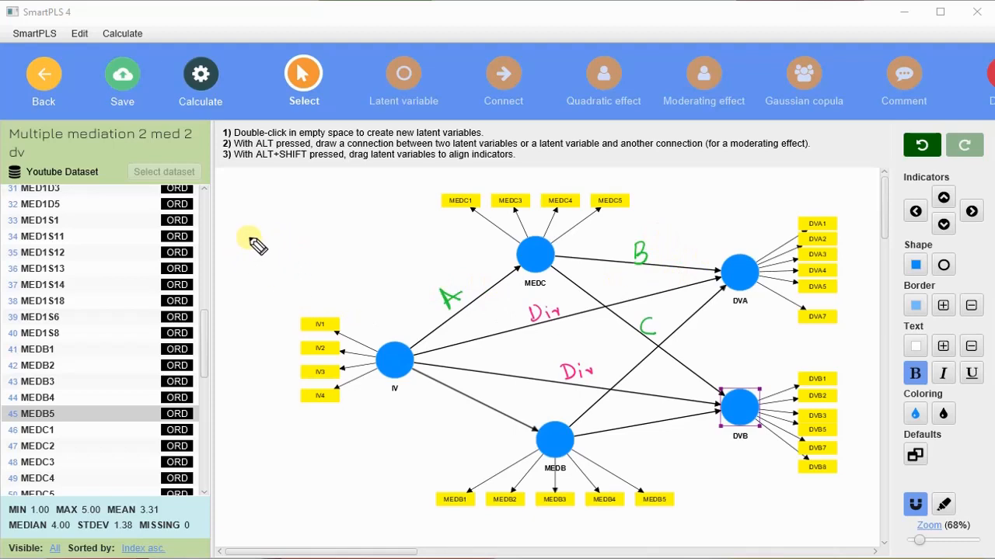
pyautogui.moveTo(250, 242)
pyautogui.mouseDown()
pyautogui.moveTo(237, 259)
pyautogui.moveTo(246, 251)
pyautogui.moveTo(259, 258)
pyautogui.moveTo(272, 243)
pyautogui.moveTo(304, 246)
pyautogui.moveTo(318, 224)
pyautogui.moveTo(351, 221)
pyautogui.mouseUp()
pyautogui.moveTo(295, 259); pyautogui.dragTo(367, 247)
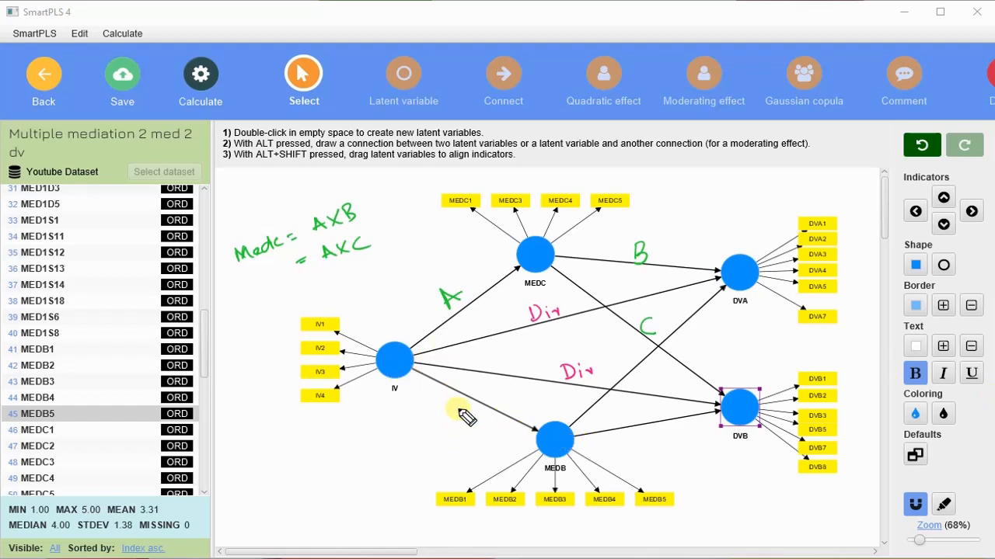
# Label the IV to MEDB path D, MEDB to DVA E, and MEDB to DVB F in orange
pyautogui.moveTo(448, 409); pyautogui.dragTo(450, 426)
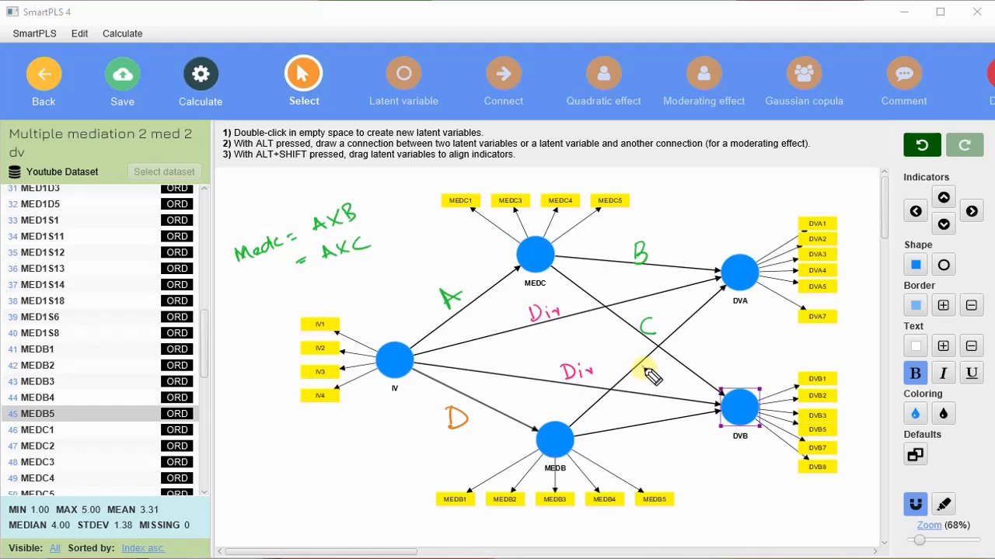
pyautogui.moveTo(657, 362); pyautogui.dragTo(656, 375)
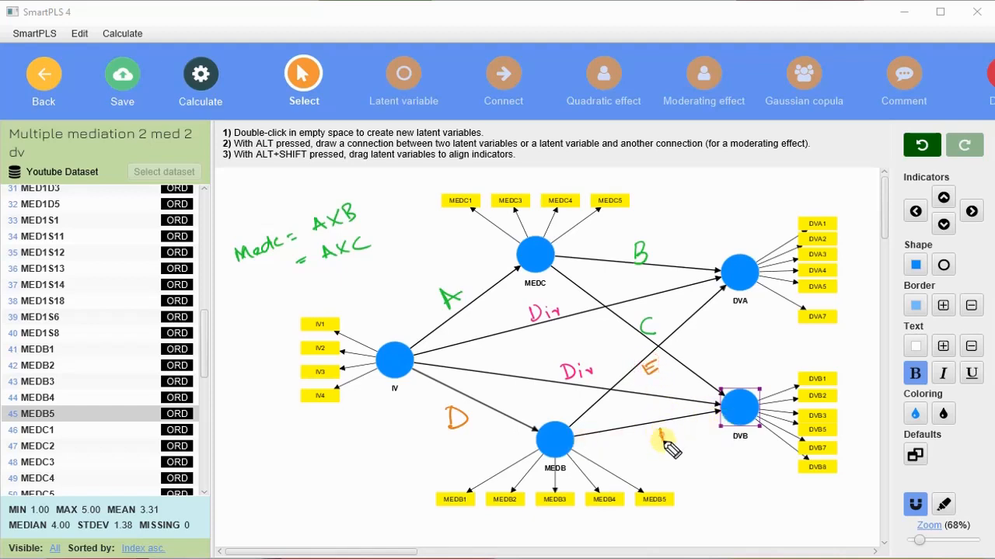
pyautogui.moveTo(661, 432)
pyautogui.mouseDown()
pyautogui.moveTo(660, 449)
pyautogui.moveTo(673, 423)
pyautogui.mouseUp()
pyautogui.moveTo(661, 438); pyautogui.dragTo(670, 436)
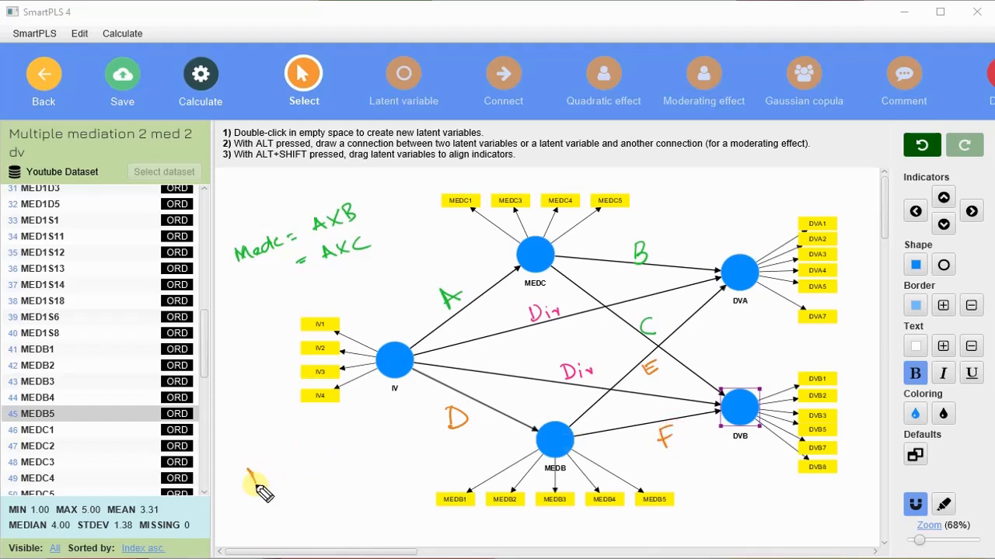
# Write MEDB's indirect effects as D×E and D×F beside the lower part of the model
pyautogui.moveTo(259, 487)
pyautogui.mouseDown()
pyautogui.moveTo(257, 475)
pyautogui.moveTo(307, 473)
pyautogui.moveTo(302, 457)
pyautogui.moveTo(294, 463)
pyautogui.moveTo(312, 456)
pyautogui.mouseUp()
pyautogui.moveTo(306, 463)
pyautogui.mouseDown()
pyautogui.moveTo(342, 443)
pyautogui.moveTo(368, 444)
pyautogui.moveTo(335, 437)
pyautogui.mouseUp()
pyautogui.moveTo(321, 487); pyautogui.dragTo(332, 484)
pyautogui.moveTo(322, 492); pyautogui.dragTo(381, 463)
pyautogui.moveTo(381, 449)
pyautogui.mouseDown()
pyautogui.moveTo(372, 465)
pyautogui.moveTo(408, 437)
pyautogui.mouseUp()
# Add equals marks after the indirect-effect products and write "Insig" beside D×F
pyautogui.moveTo(399, 449); pyautogui.dragTo(410, 446)
pyautogui.moveTo(359, 247); pyautogui.dragTo(375, 240)
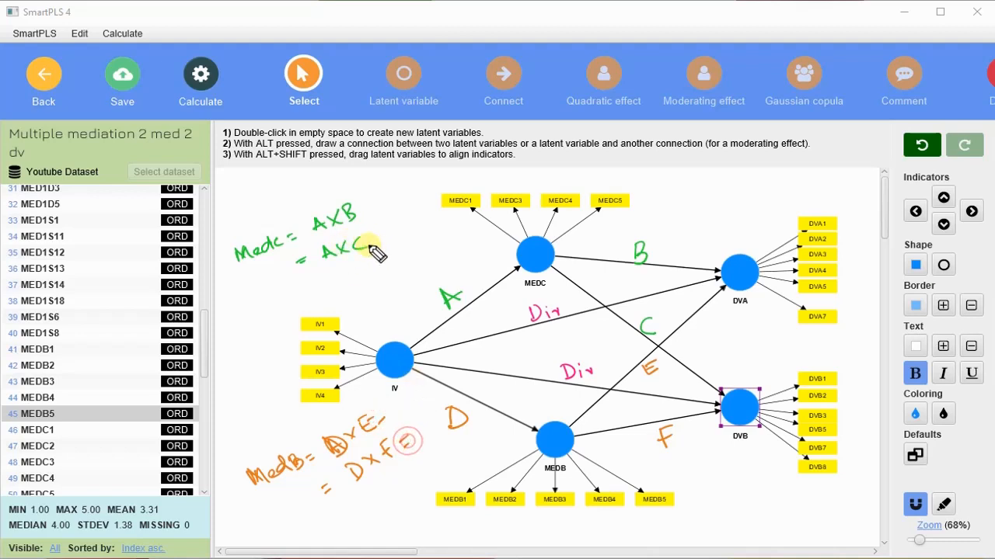
pyautogui.click(361, 204)
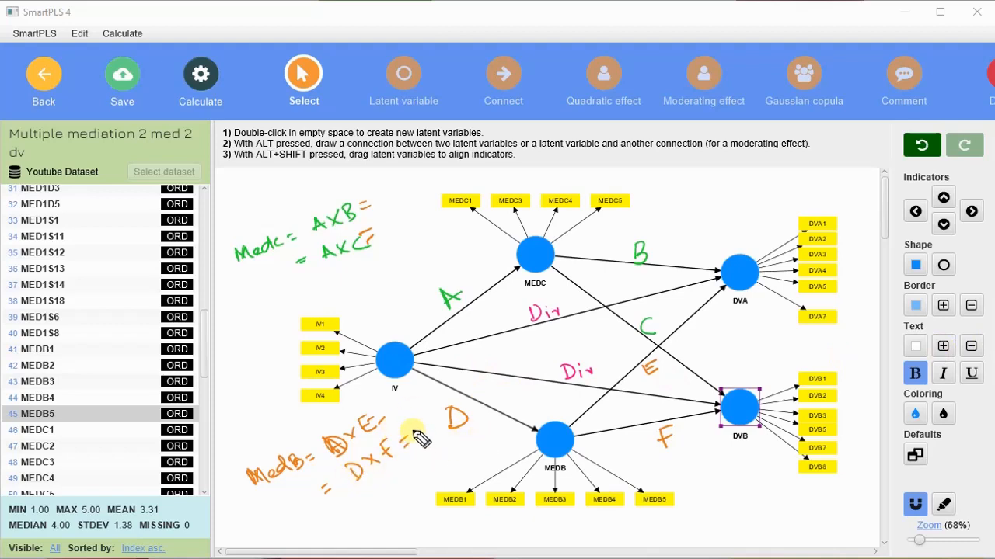
pyautogui.moveTo(418, 437)
pyautogui.mouseDown()
pyautogui.moveTo(443, 437)
pyautogui.moveTo(440, 448)
pyautogui.mouseUp()
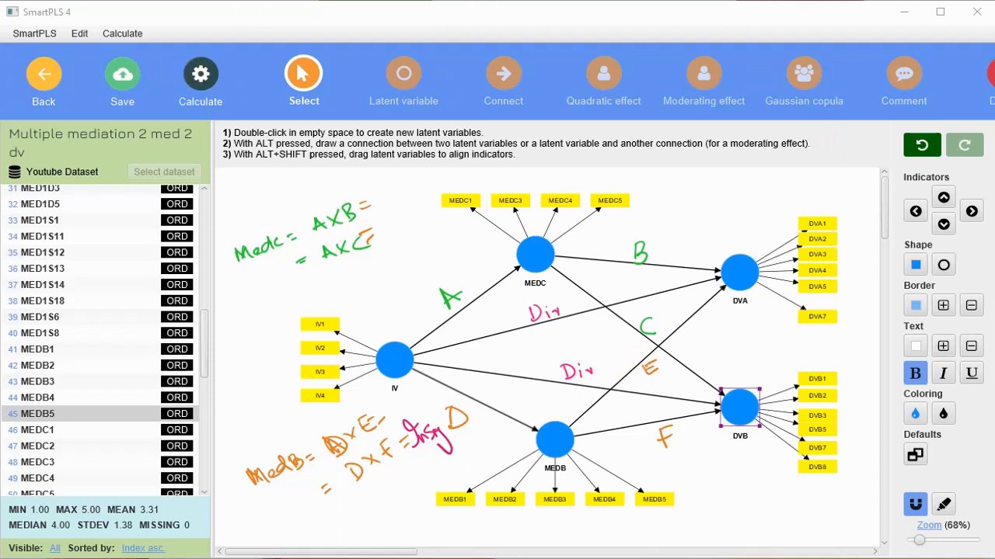
# Run consistent PLS-SEM bootstrapping with 5000 subsamples and the Path weighting scheme
pyautogui.click(203, 77)
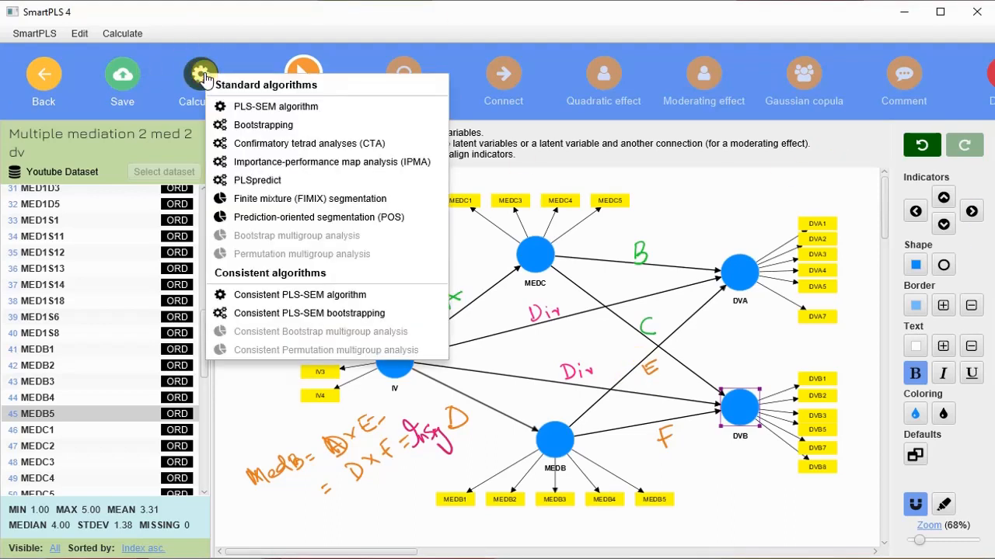
pyautogui.click(322, 313)
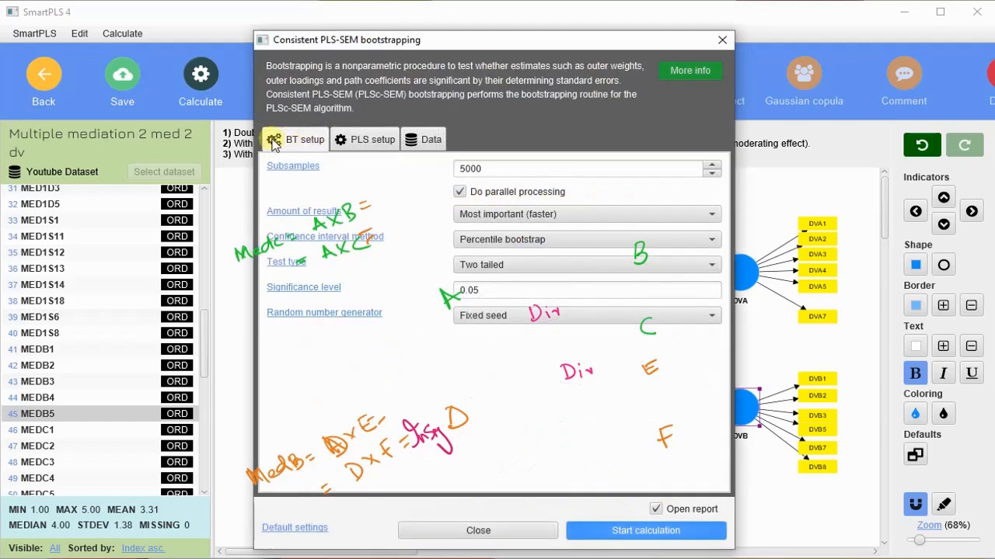
pyautogui.click(369, 145)
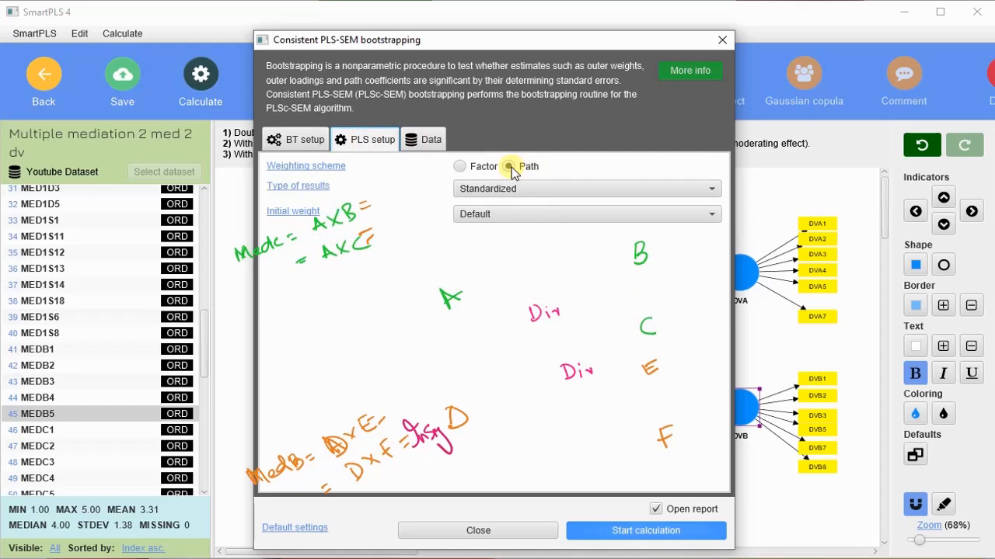
pyautogui.click(639, 533)
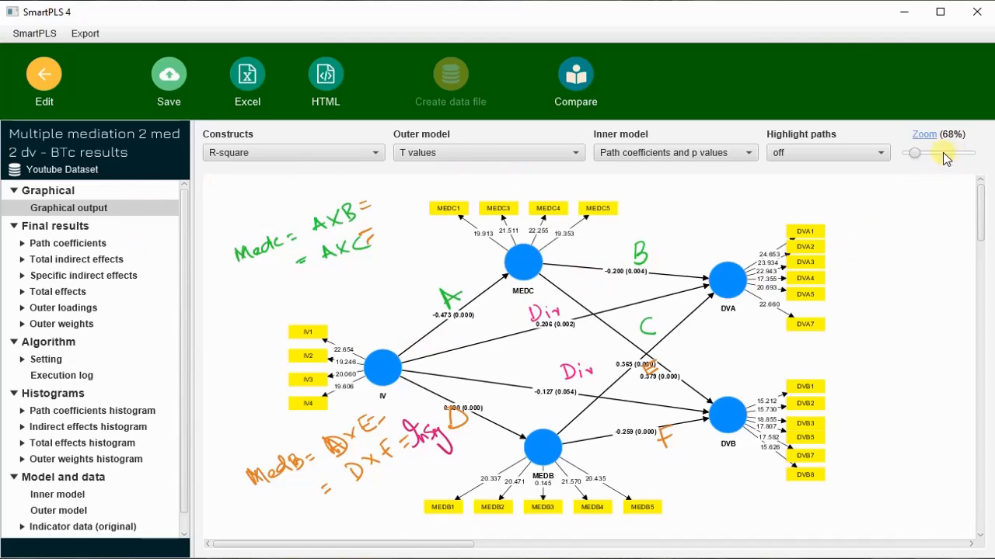
# Clear the handwritten annotations and examine the path coefficients and p values across the enlarged results diagram
pyautogui.moveTo(919, 157); pyautogui.dragTo(934, 162)
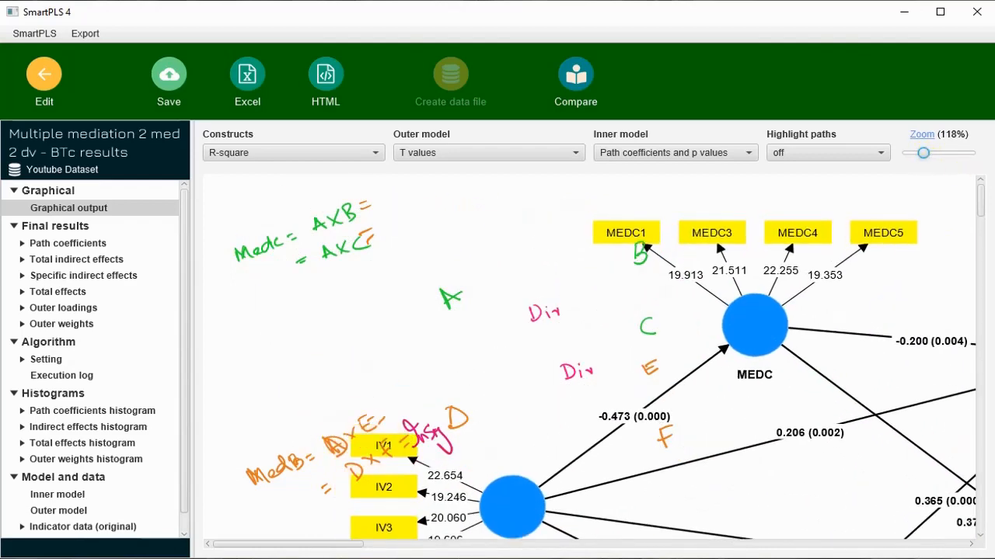
pyautogui.press('Escape')
pyautogui.scroll(-5, 640, 355)
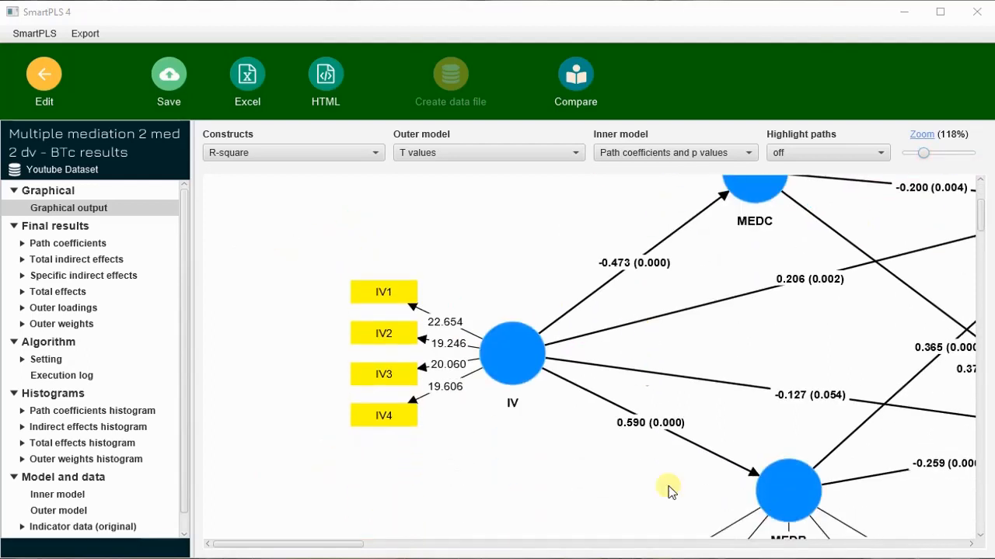
pyautogui.moveTo(322, 550); pyautogui.dragTo(386, 552)
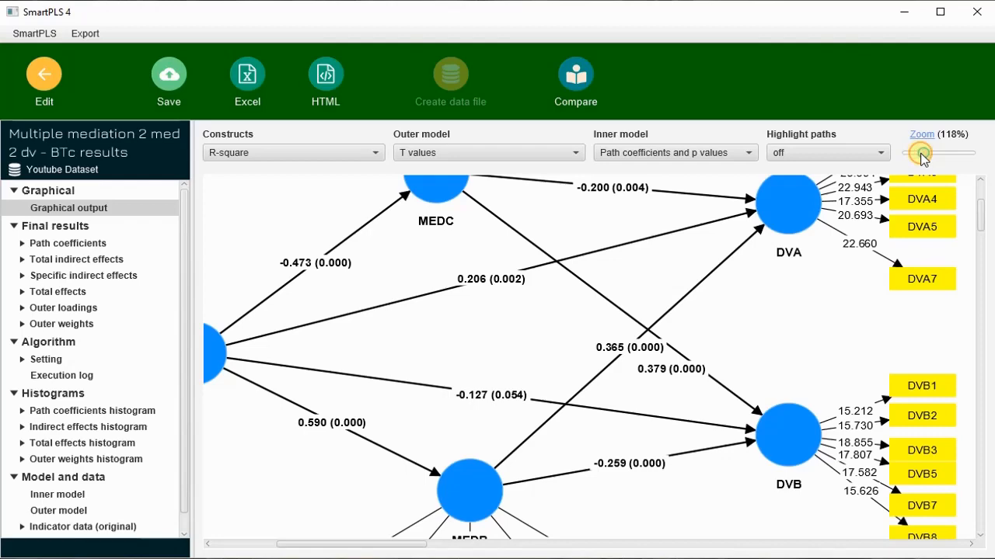
pyautogui.moveTo(923, 157); pyautogui.dragTo(921, 158)
pyautogui.scroll(3, 729, 387)
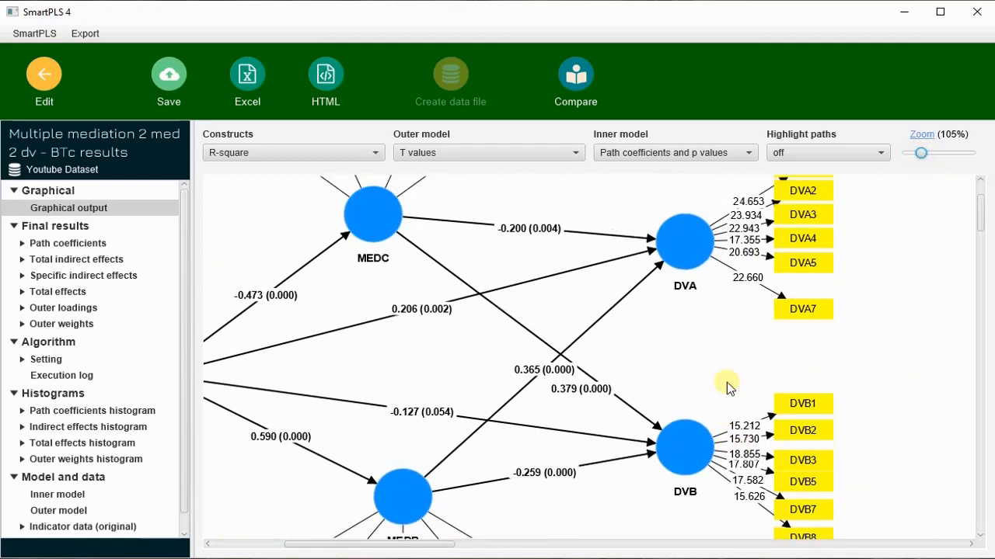
pyautogui.scroll(-1, 729, 387)
pyautogui.moveTo(373, 544); pyautogui.dragTo(345, 549)
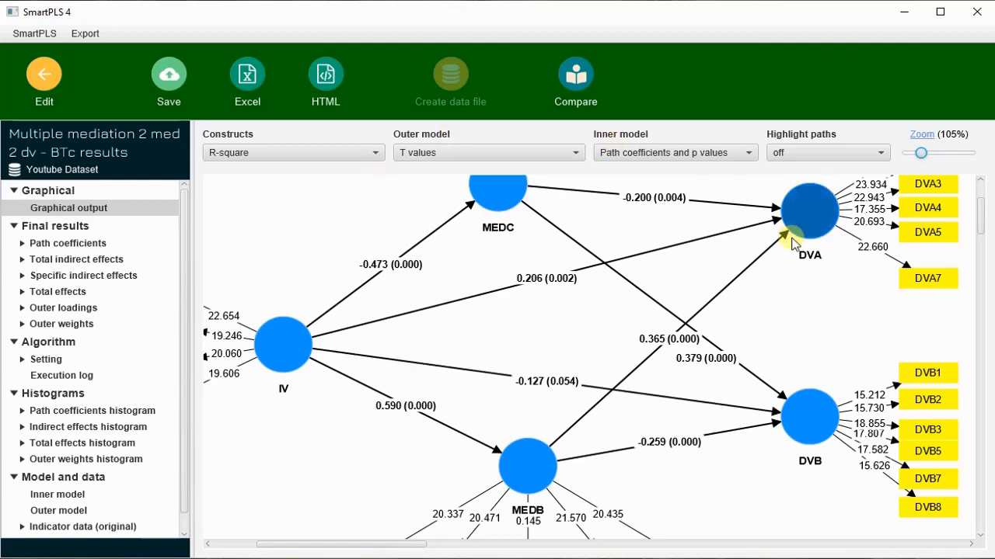
# Shift the coefficient labels on the MEDB to DVA, MEDC to DVB and MEDB to DVB paths away from the crossing lines
pyautogui.moveTo(662, 342); pyautogui.dragTo(726, 287)
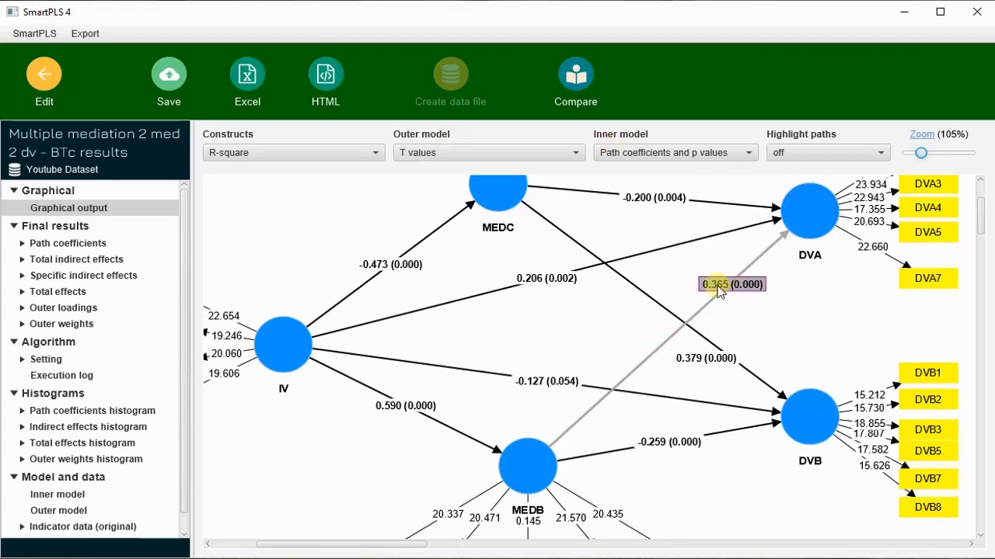
pyautogui.moveTo(714, 364); pyautogui.dragTo(742, 368)
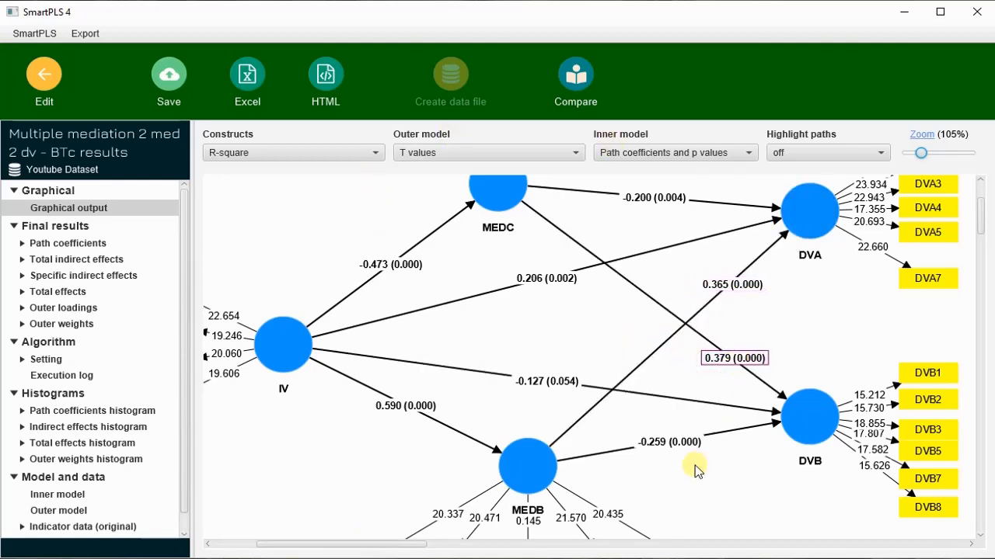
pyautogui.moveTo(673, 447); pyautogui.dragTo(684, 445)
pyautogui.moveTo(737, 357); pyautogui.dragTo(740, 351)
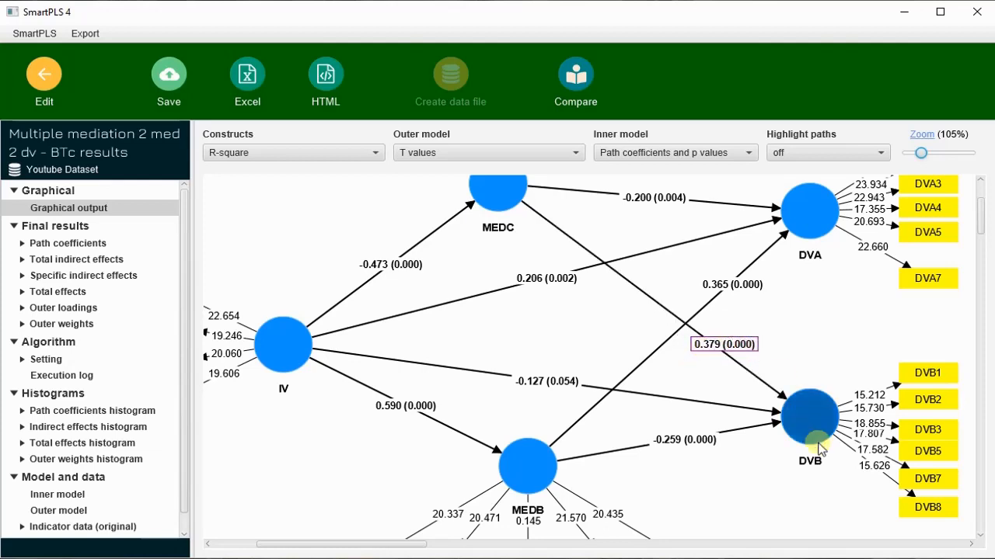
# Reposition DVB below DVA and slide the coefficient labels on its paths from MEDC and IV closer to DVB
pyautogui.moveTo(799, 417); pyautogui.dragTo(836, 457)
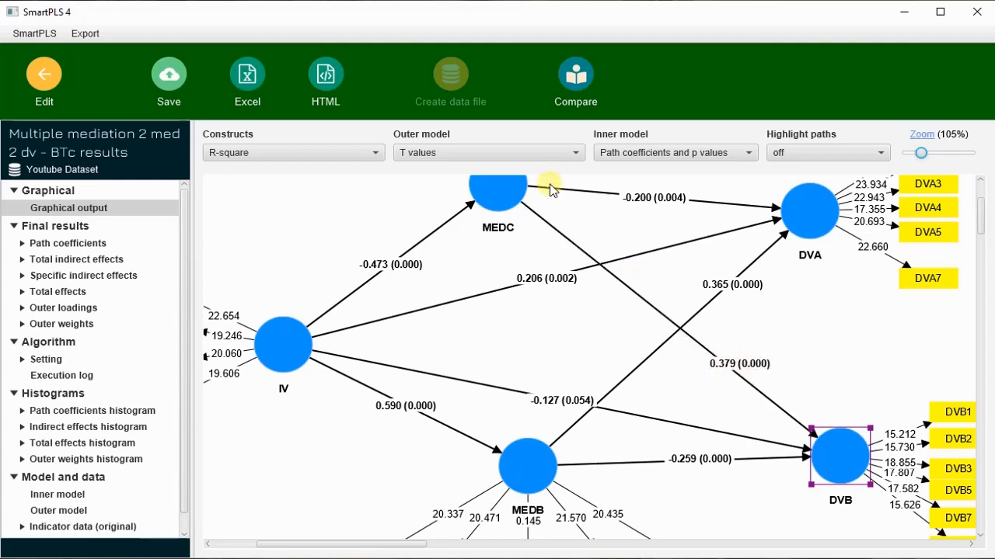
pyautogui.moveTo(746, 363); pyautogui.dragTo(644, 366)
pyautogui.moveTo(850, 464); pyautogui.dragTo(856, 416)
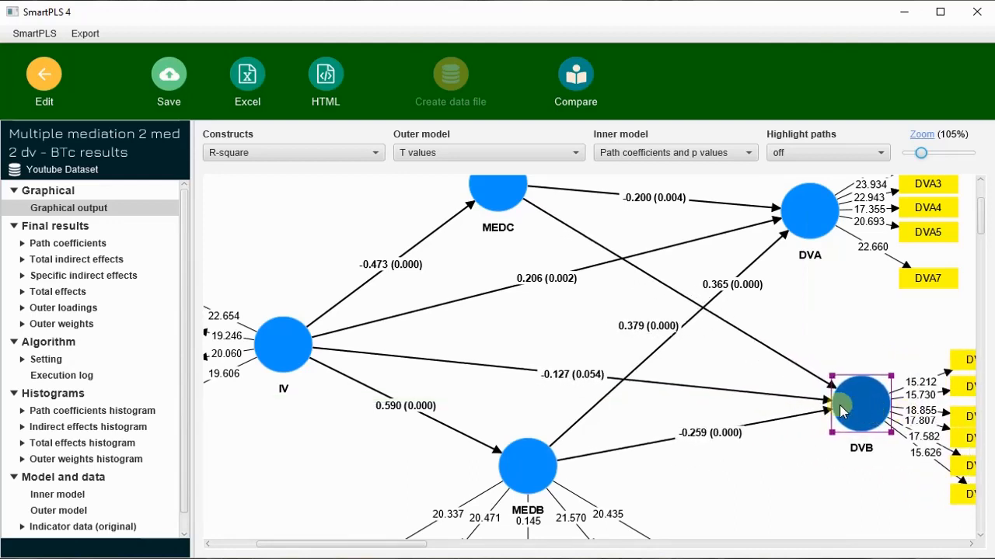
pyautogui.moveTo(652, 325); pyautogui.dragTo(774, 345)
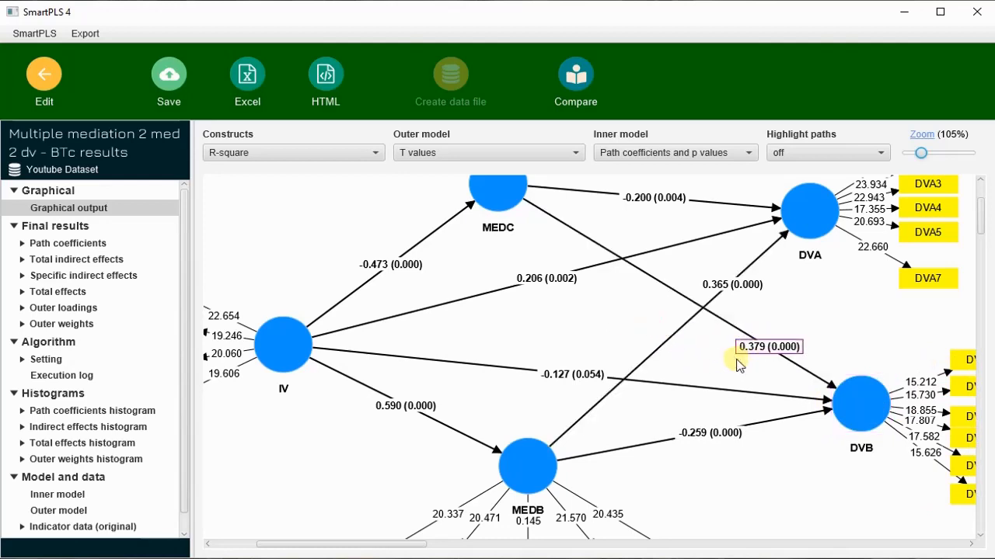
pyautogui.moveTo(588, 374); pyautogui.dragTo(738, 391)
pyautogui.moveTo(861, 399); pyautogui.dragTo(809, 418)
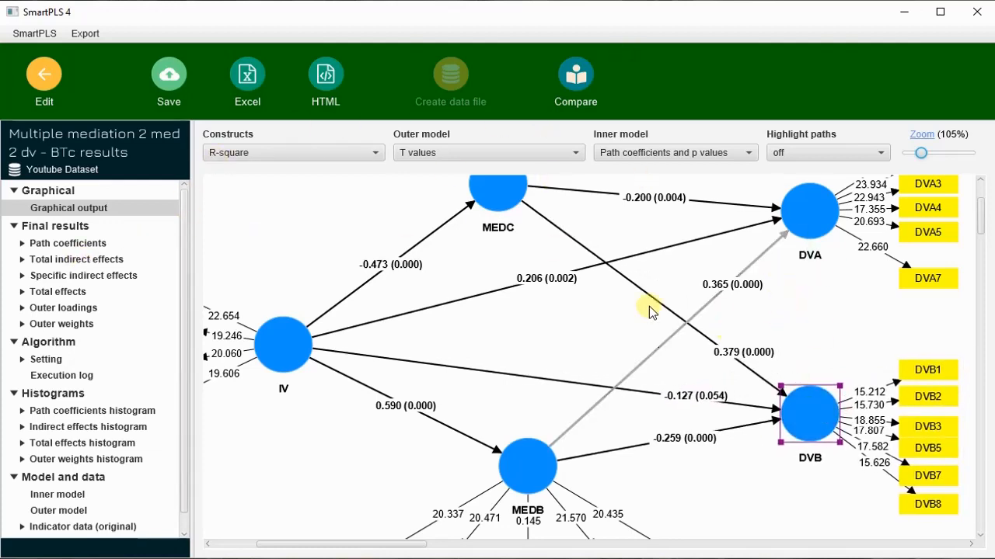
# Review both mediators' paths in the results diagram and open the path coefficients table with T statistics and p values
pyautogui.scroll(2, 607, 239)
pyautogui.scroll(1, 607, 238)
pyautogui.scroll(-4, 607, 239)
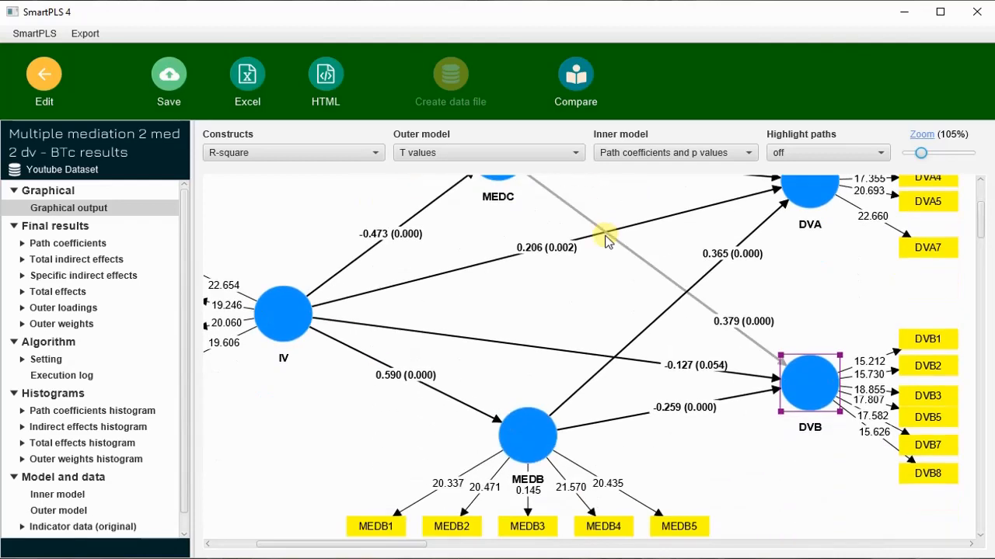
pyautogui.scroll(3, 607, 239)
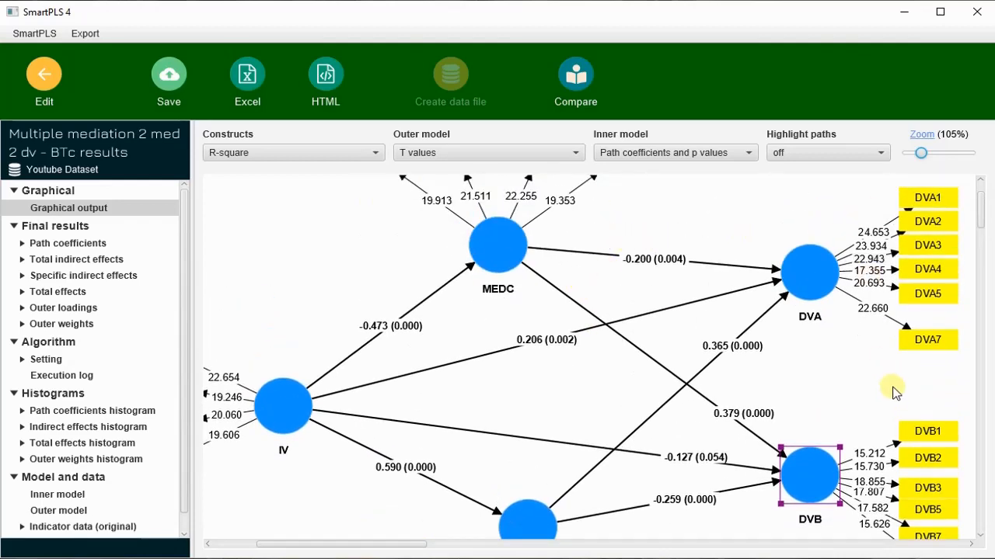
pyautogui.scroll(-2, 801, 313)
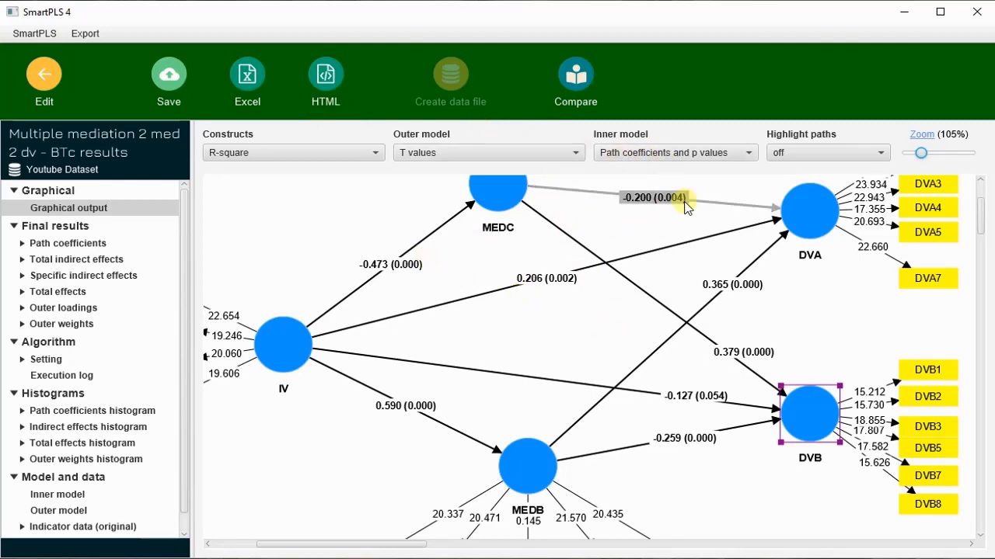
pyautogui.click(54, 244)
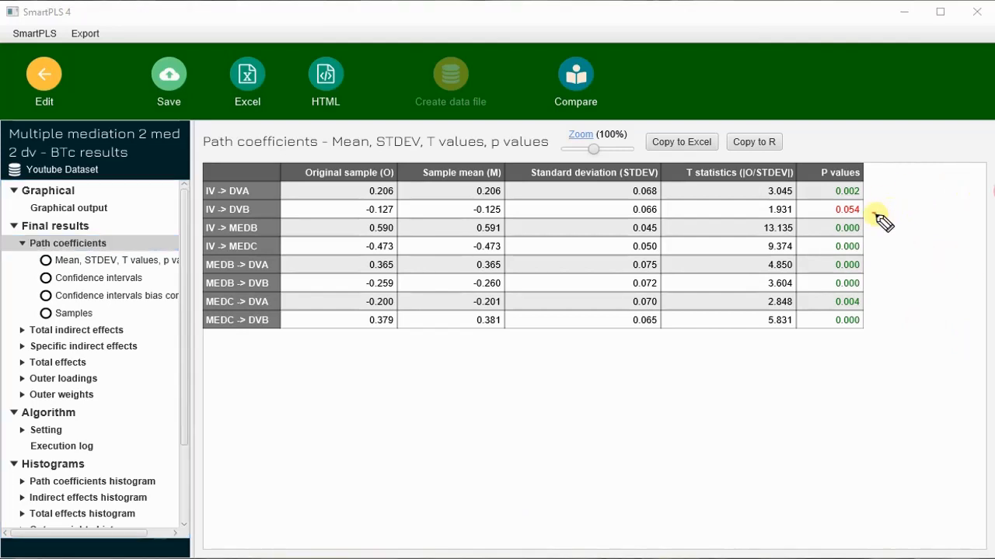
# Annotate the IV -> DVB row with "Full/Partial", underline its path name, and clear the markings
pyautogui.moveTo(875, 214)
pyautogui.mouseDown()
pyautogui.moveTo(906, 219)
pyautogui.moveTo(916, 195)
pyautogui.moveTo(915, 206)
pyautogui.mouseUp()
pyautogui.moveTo(915, 206)
pyautogui.mouseDown()
pyautogui.moveTo(977, 208)
pyautogui.moveTo(991, 167)
pyautogui.mouseUp()
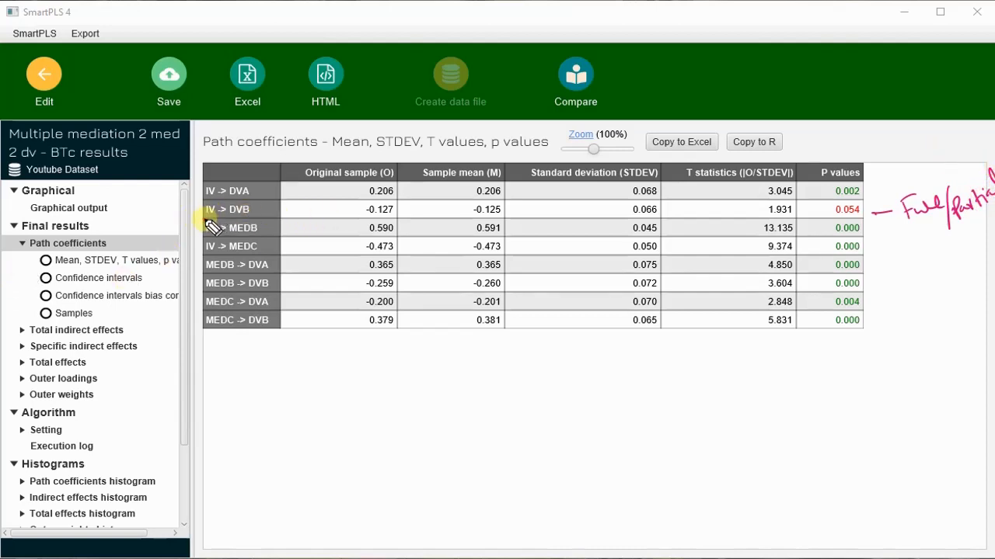
pyautogui.moveTo(205, 220); pyautogui.dragTo(259, 224)
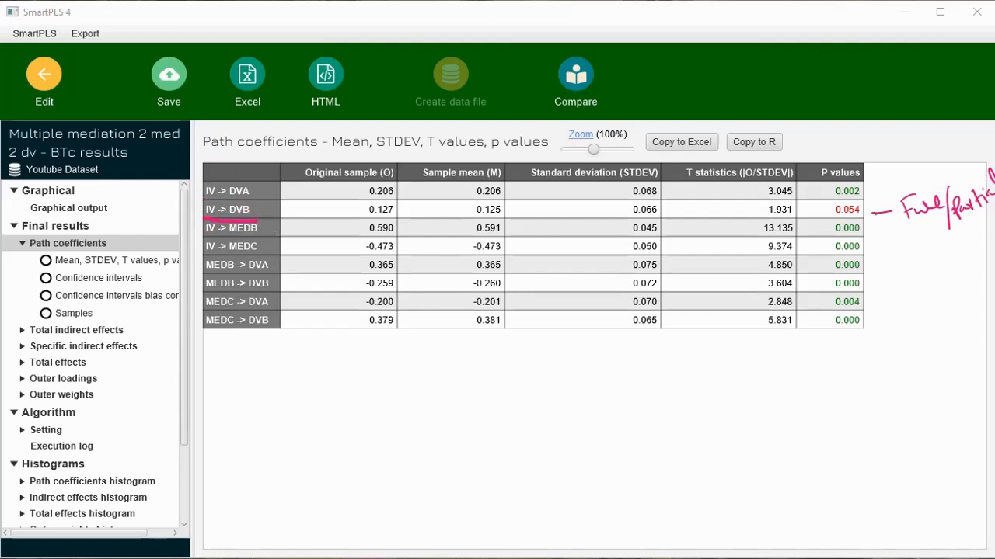
pyautogui.press('Escape')
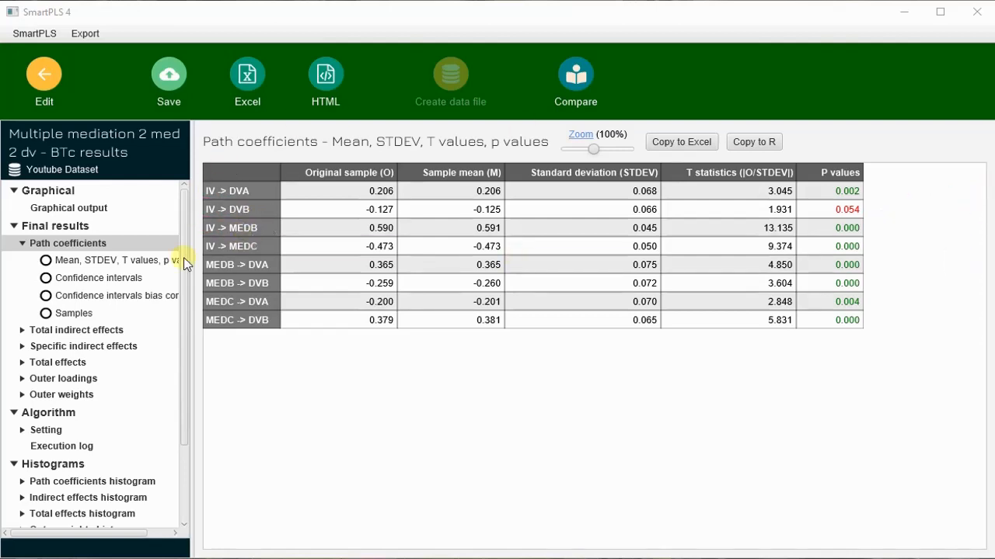
# Open the specific indirect effects table with T statistics and p values to examine each mediator's path to DVA and DVB
pyautogui.moveTo(662, 227); pyautogui.dragTo(795, 227)
pyautogui.click(22, 347)
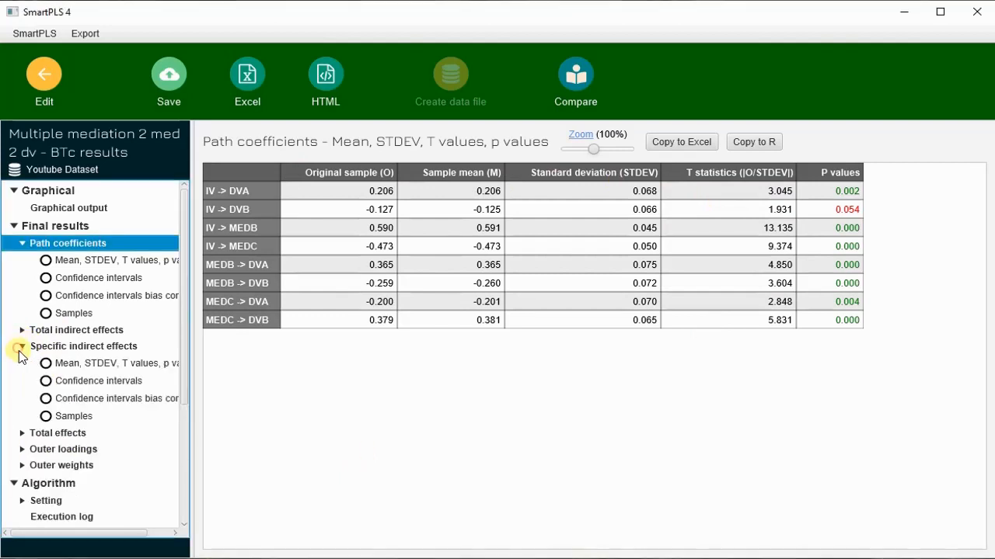
pyautogui.click(136, 365)
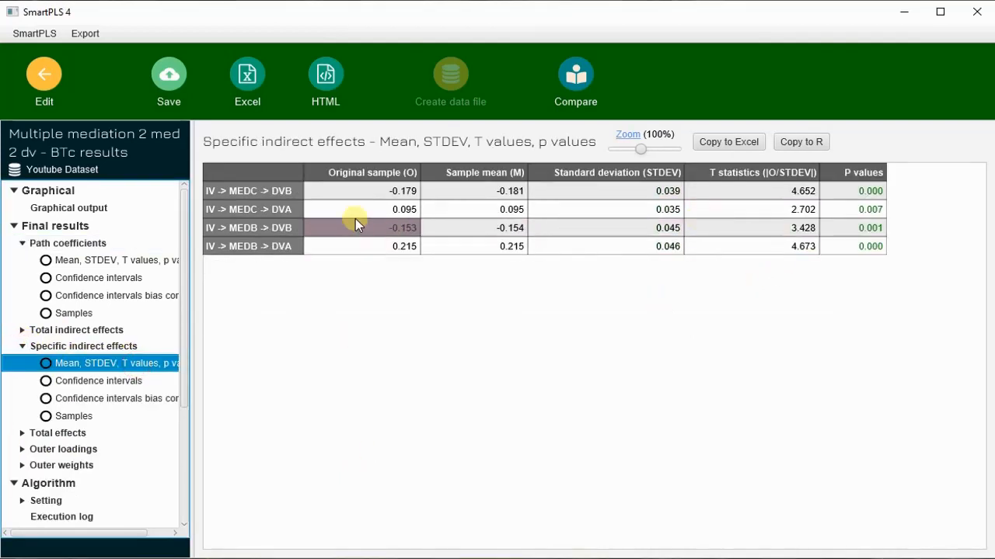
pyautogui.click(305, 174)
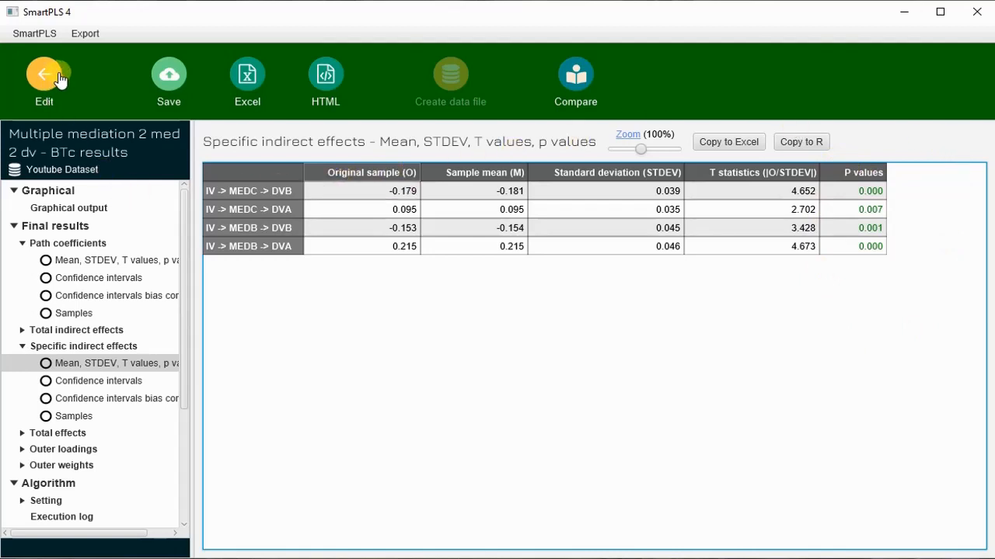
# Save the bootstrapping report under the name "Multiple mediation 2 med 2 dv - BTc2 - 2022-08-07"
pyautogui.click(175, 77)
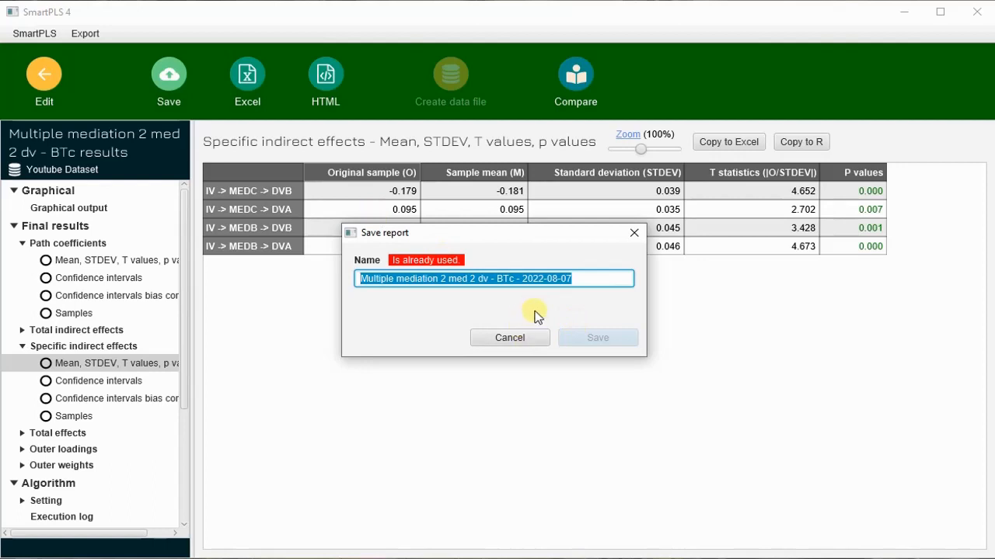
pyautogui.click(582, 278)
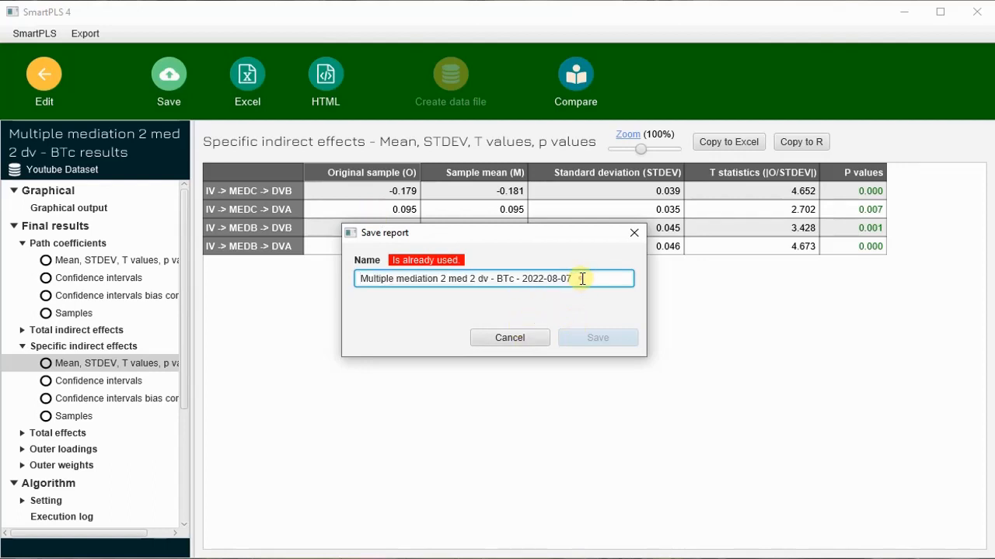
pyautogui.click(514, 278)
pyautogui.write('2')
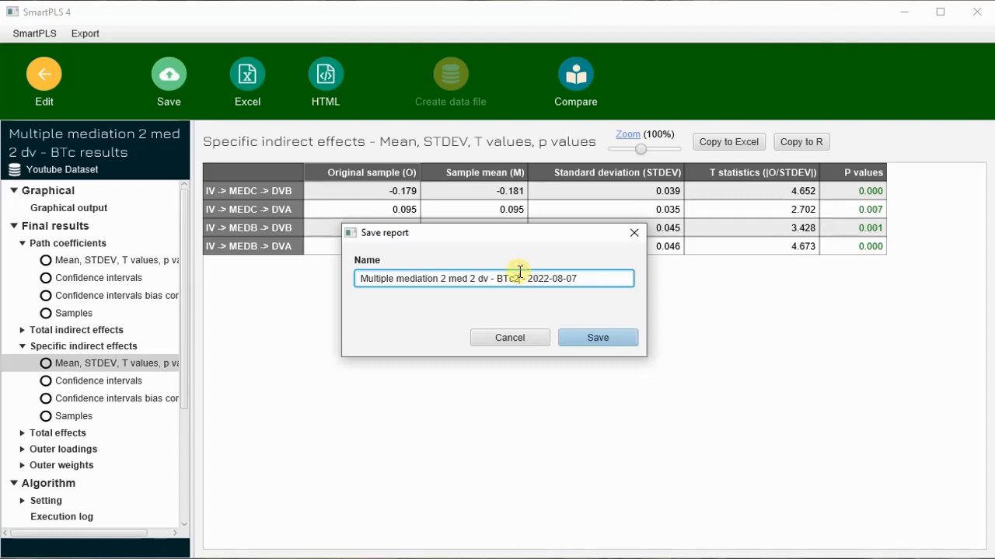
pyautogui.click(617, 339)
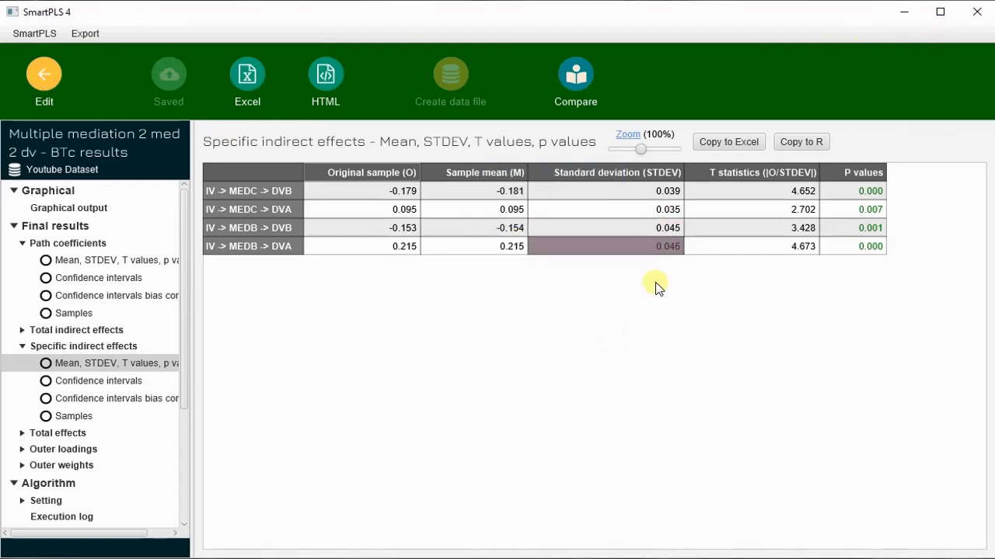
# Review the path coefficients table for the direct effects, followed by the specific indirect effects table
pyautogui.scroll(-1, 124, 272)
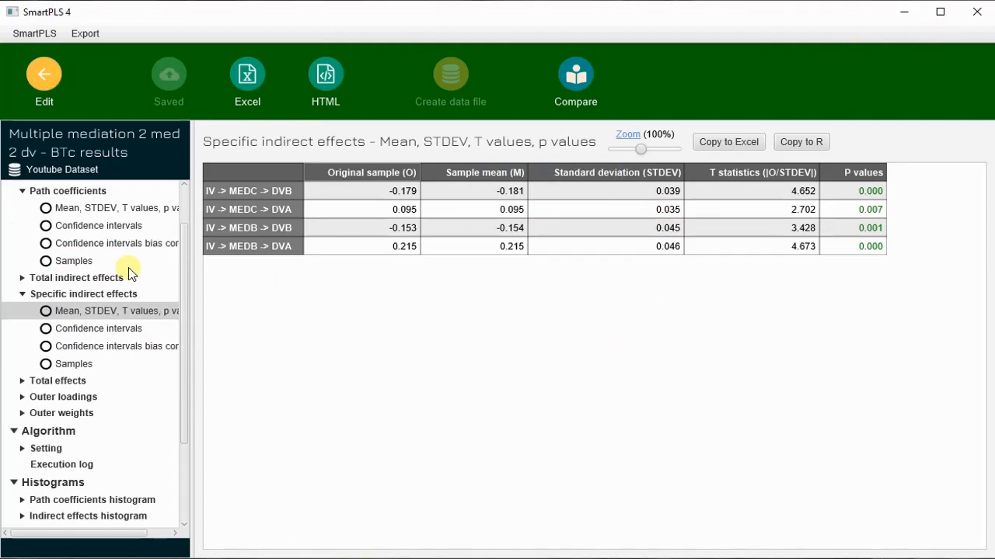
pyautogui.scroll(1, 34, 303)
pyautogui.scroll(-1, 35, 304)
pyautogui.scroll(1, 122, 293)
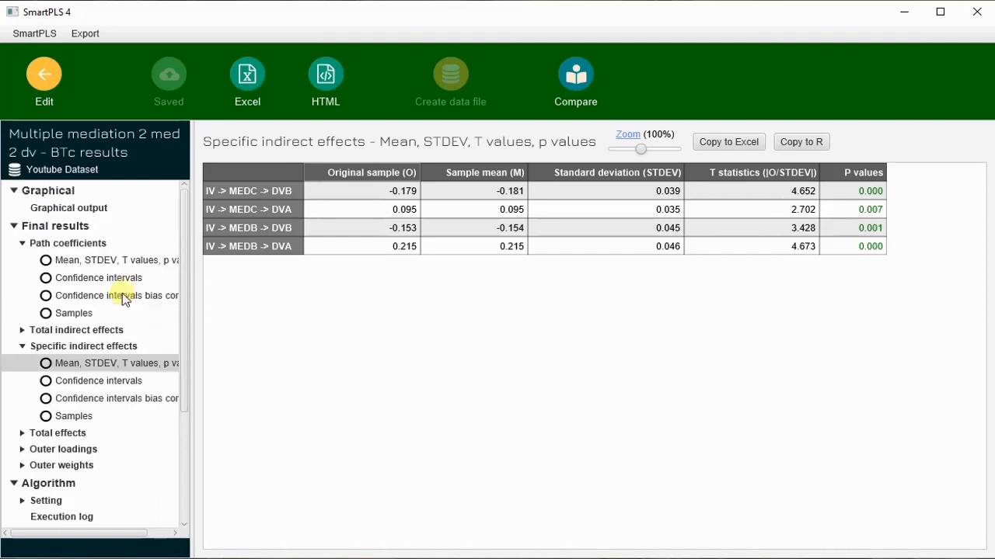
pyautogui.click(130, 260)
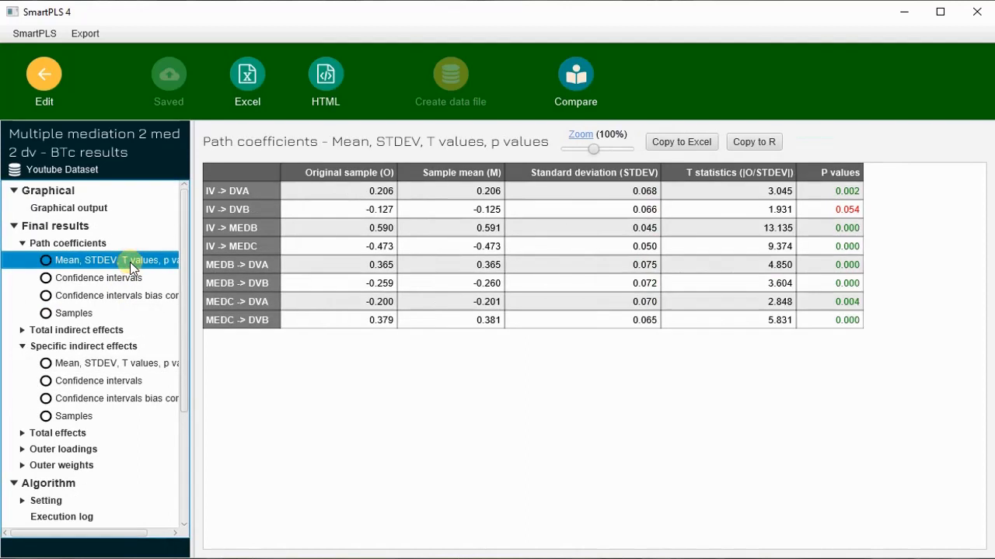
pyautogui.click(109, 363)
# Compare the total effects table with the direct path coefficients, using the T statistics and p values views
pyautogui.scroll(-2, 111, 362)
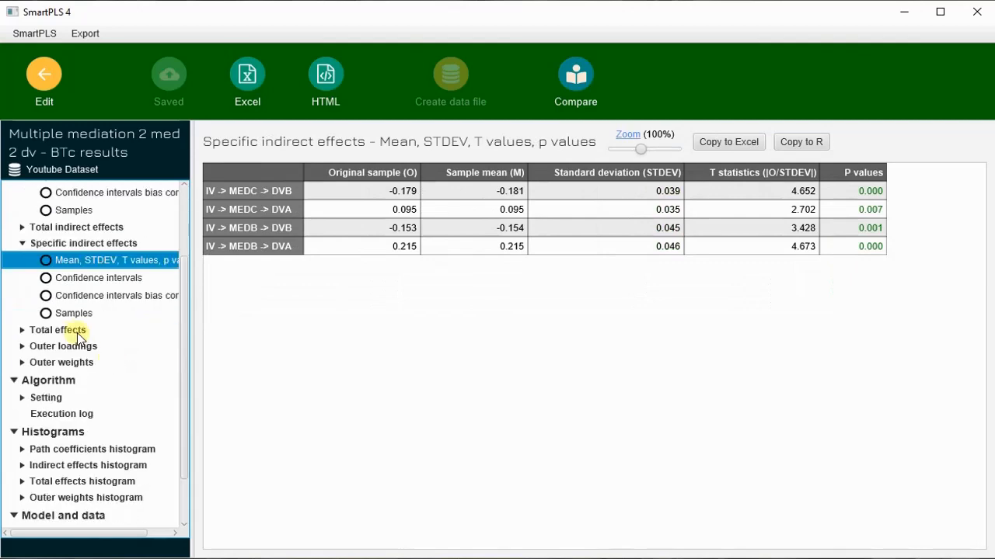
pyautogui.click(72, 332)
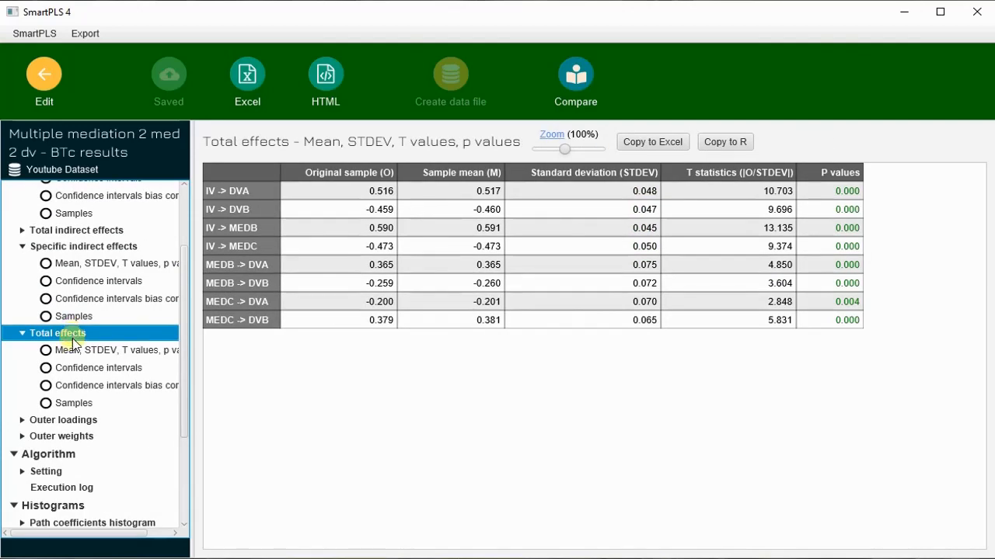
pyautogui.scroll(2, 99, 342)
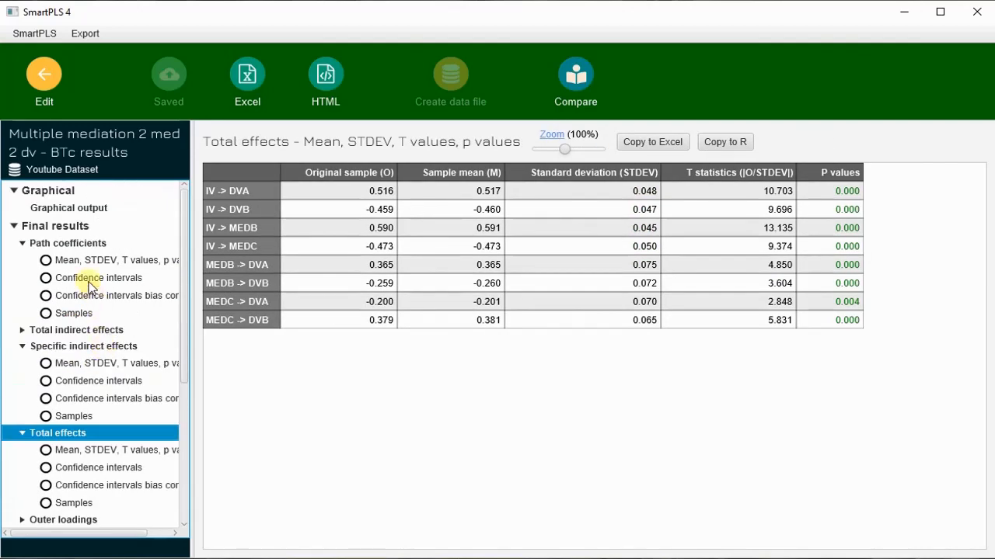
pyautogui.click(87, 245)
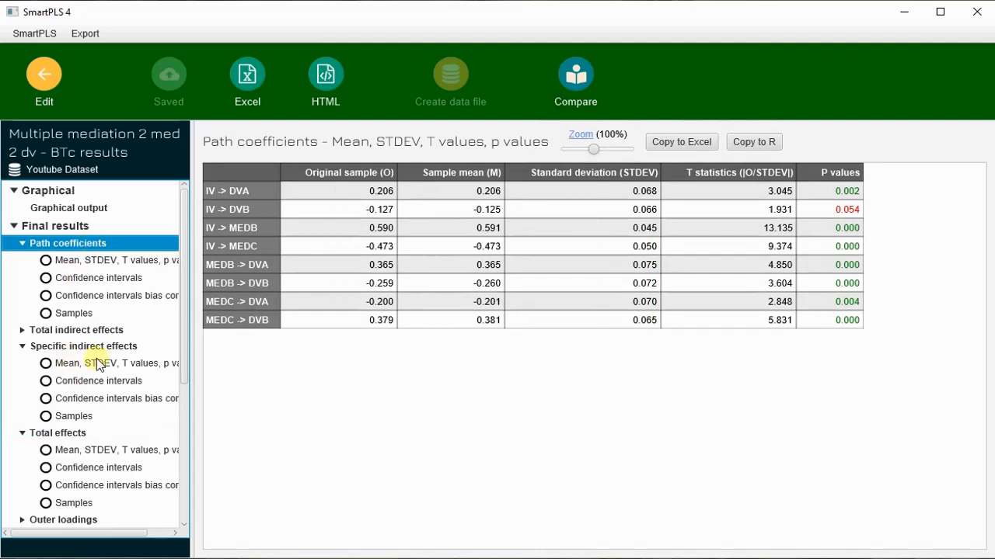
pyautogui.click(120, 261)
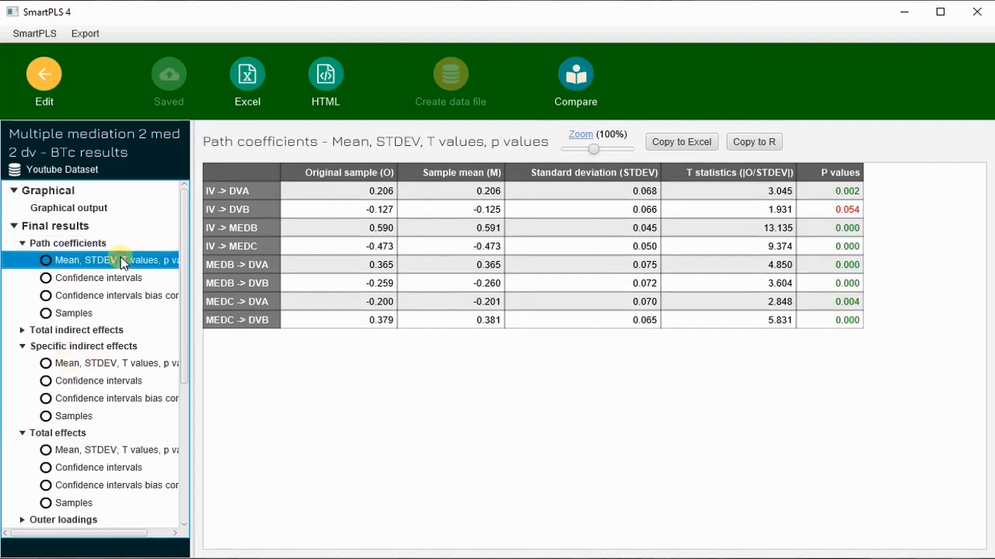
pyautogui.click(106, 455)
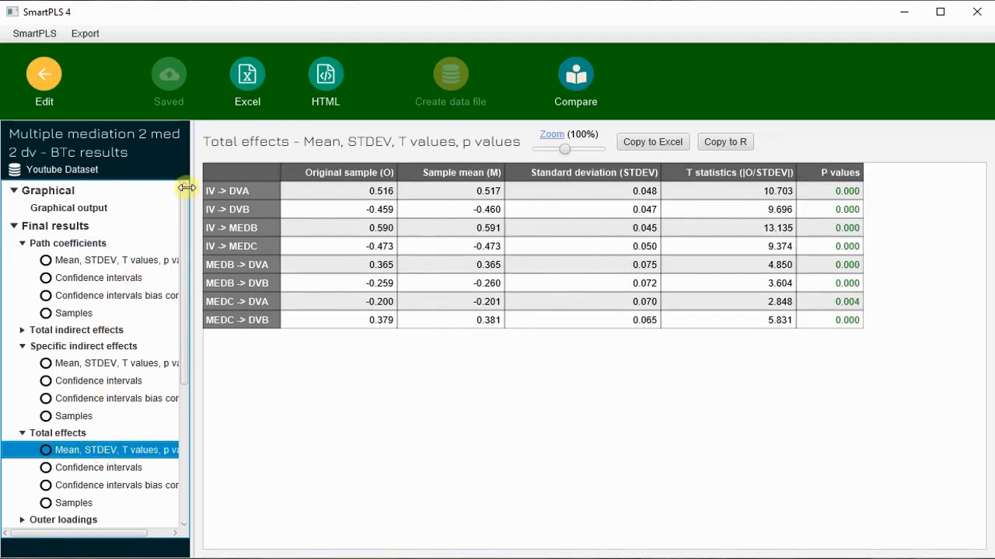
# Compare the total indirect effects of IV on DVA and DVB with the specific indirect effects through MEDB and MEDC
pyautogui.click(96, 330)
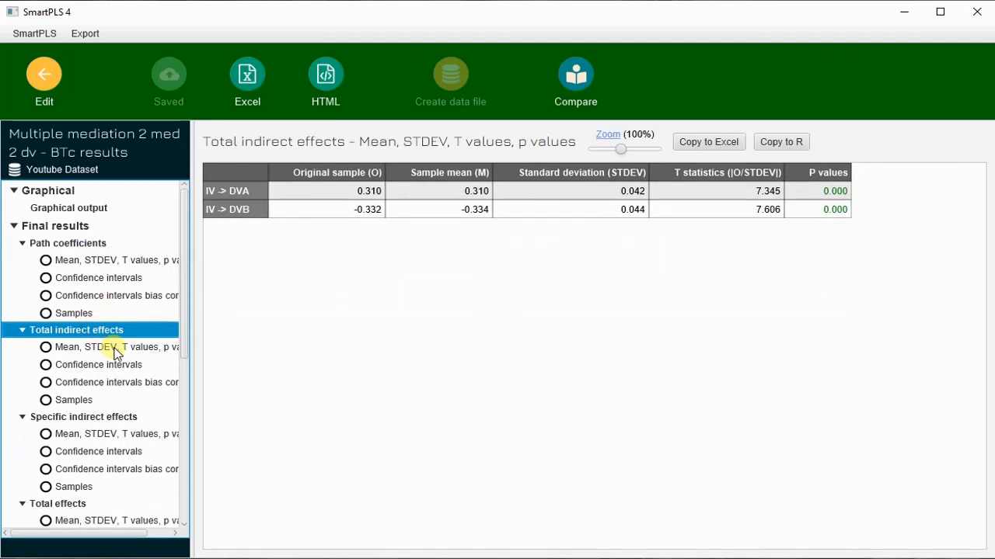
pyautogui.click(115, 349)
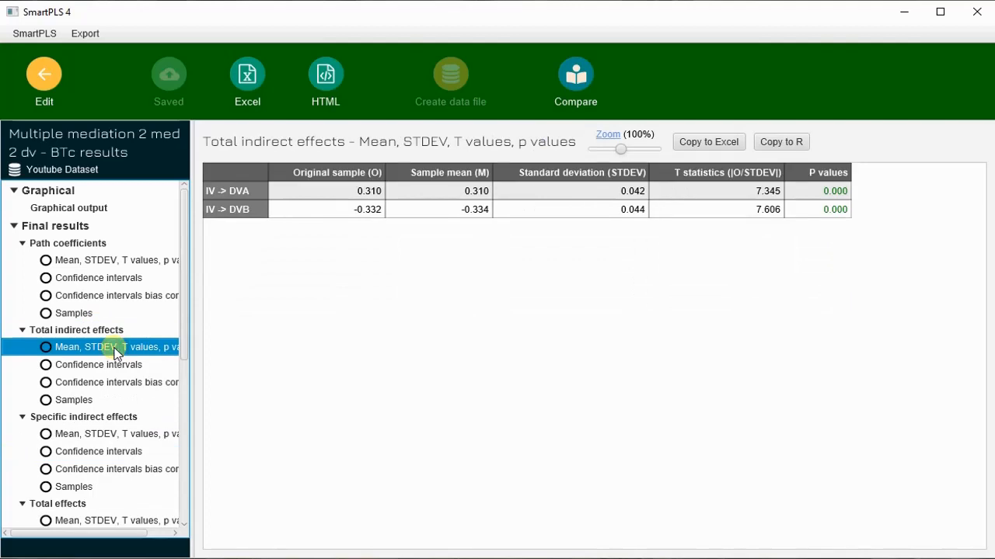
pyautogui.click(117, 435)
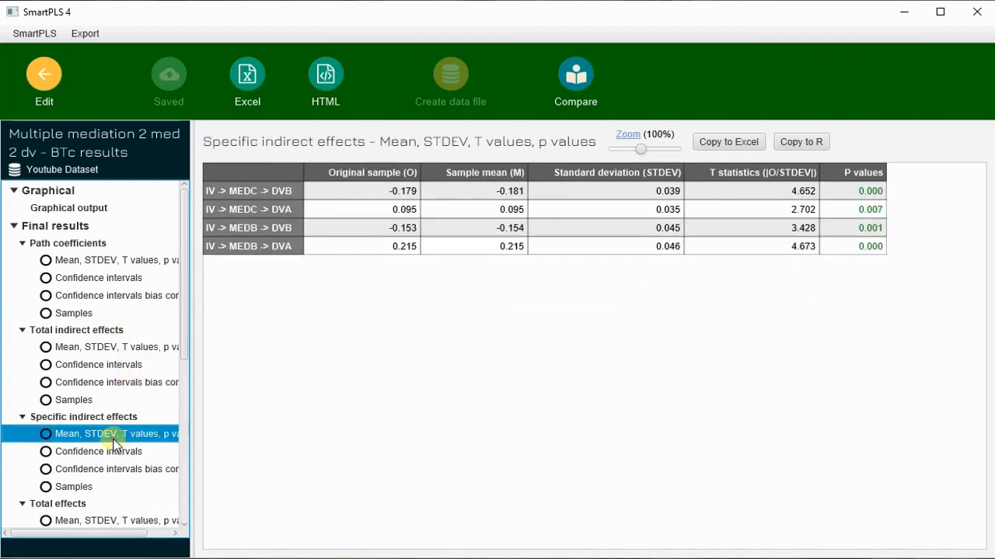
pyautogui.click(117, 348)
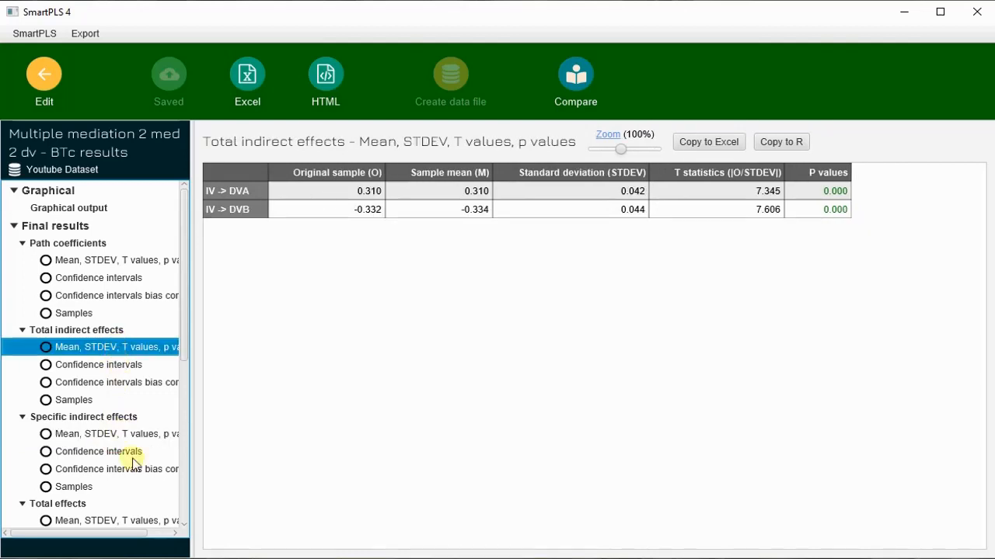
pyautogui.click(118, 432)
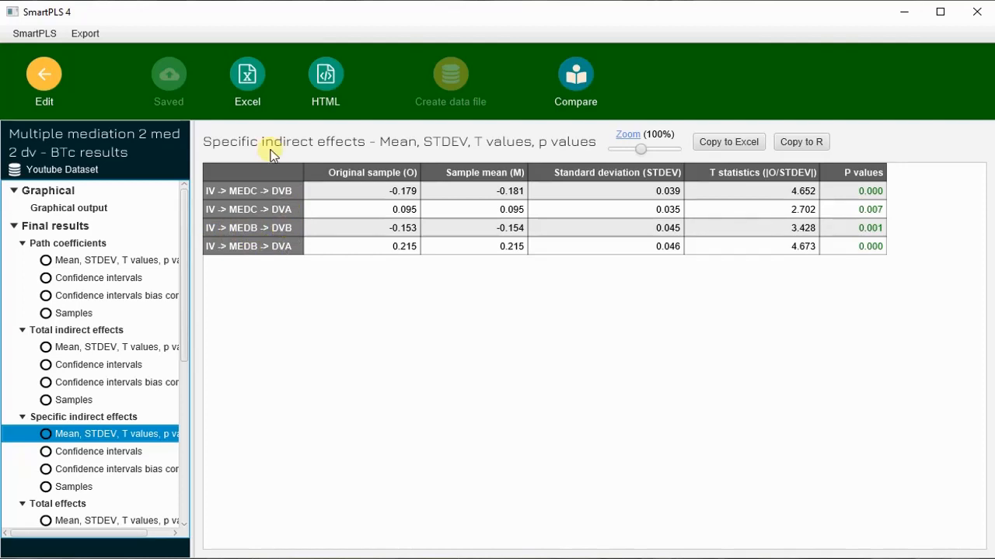
pyautogui.click(122, 347)
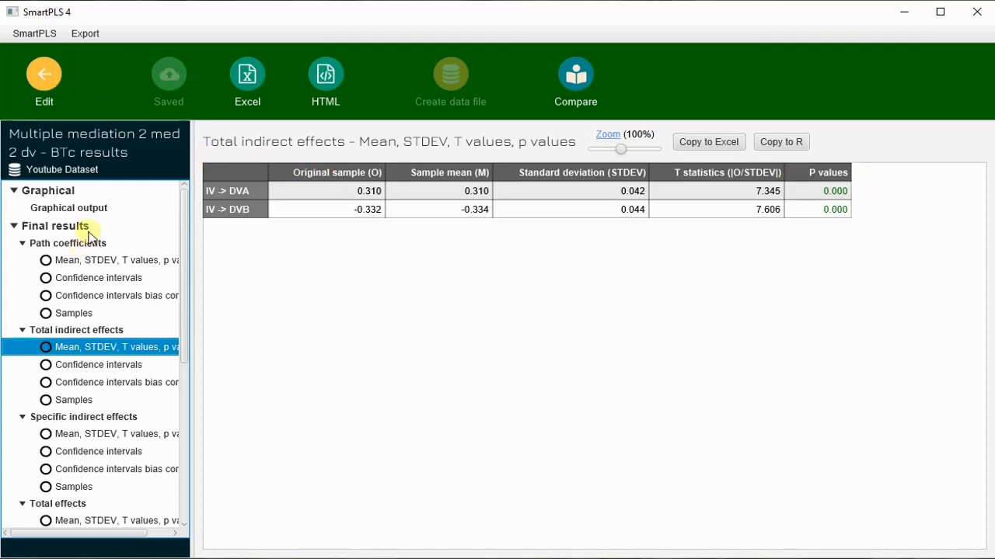
# Open the graphical output, circle the IV to DVB coefficient and mark it "Insig", and circle the IV to DVA coefficient
pyautogui.click(95, 207)
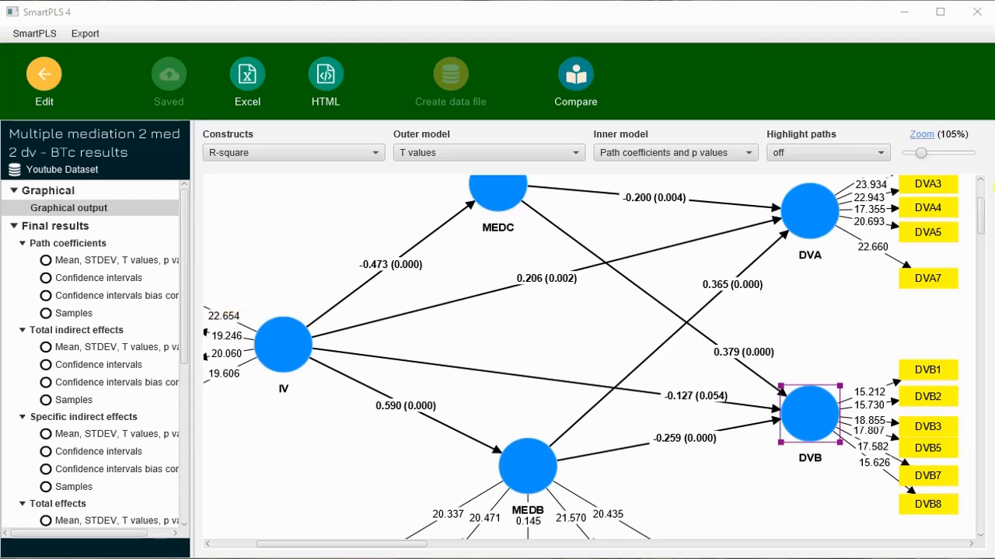
pyautogui.moveTo(683, 377)
pyautogui.mouseDown()
pyautogui.moveTo(707, 406)
pyautogui.moveTo(687, 386)
pyautogui.mouseUp()
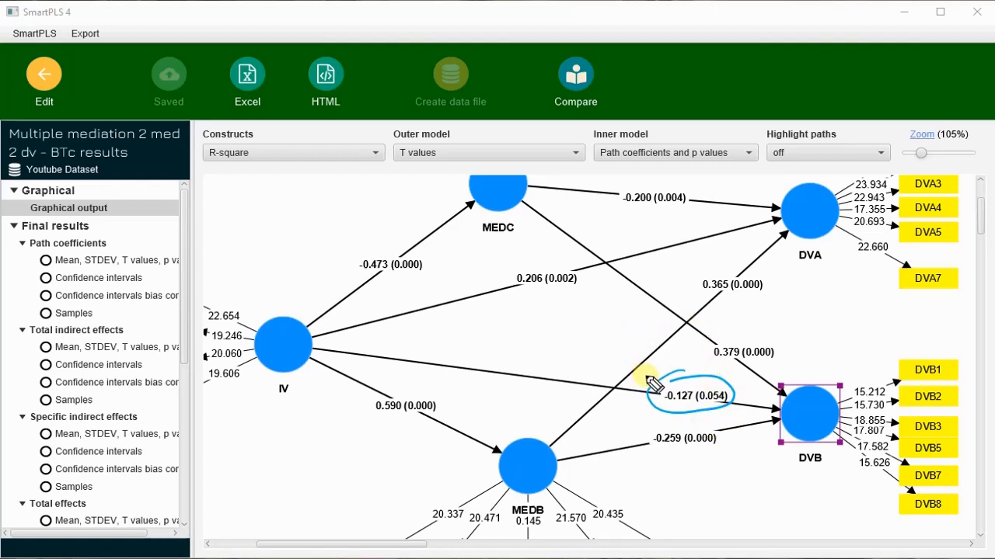
pyautogui.moveTo(648, 373); pyautogui.dragTo(676, 377)
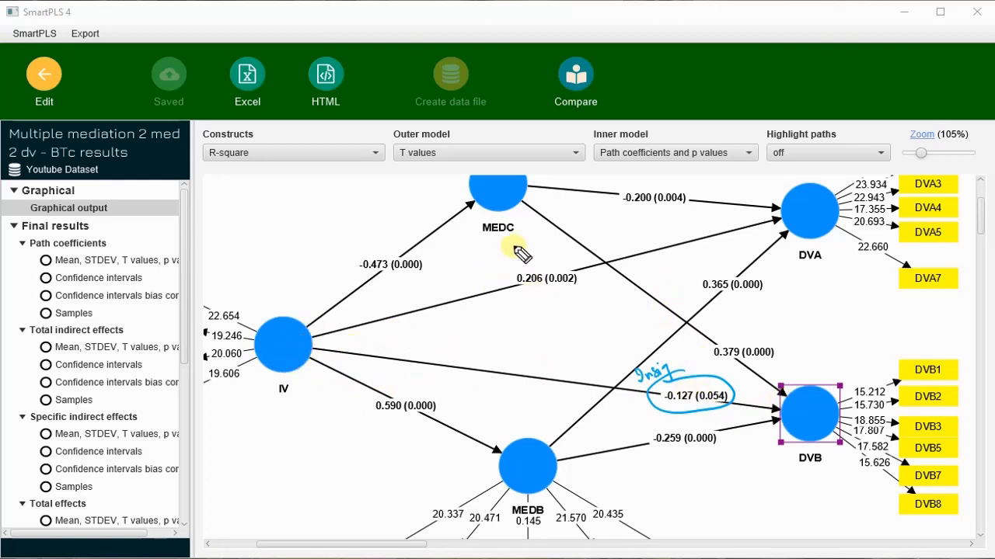
pyautogui.click(283, 352)
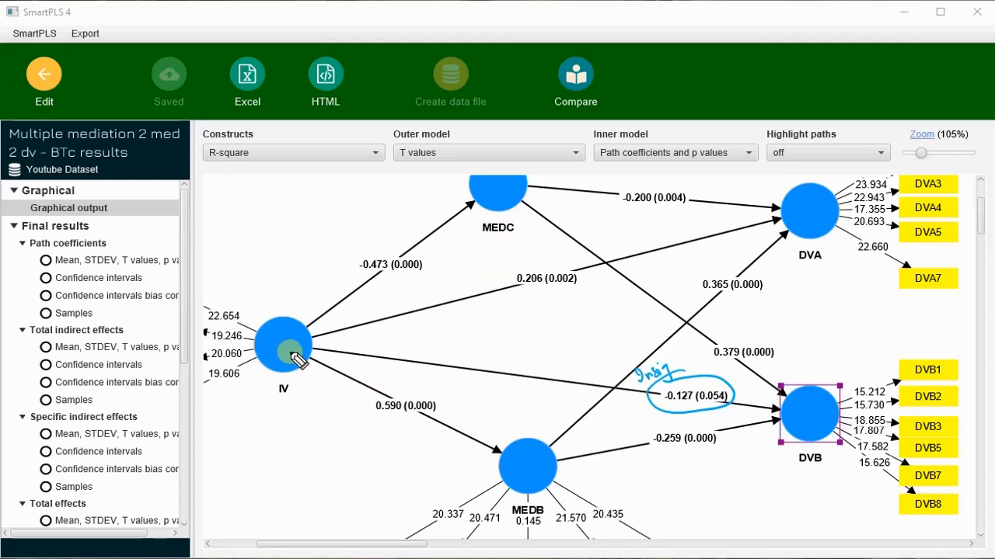
pyautogui.click(817, 421)
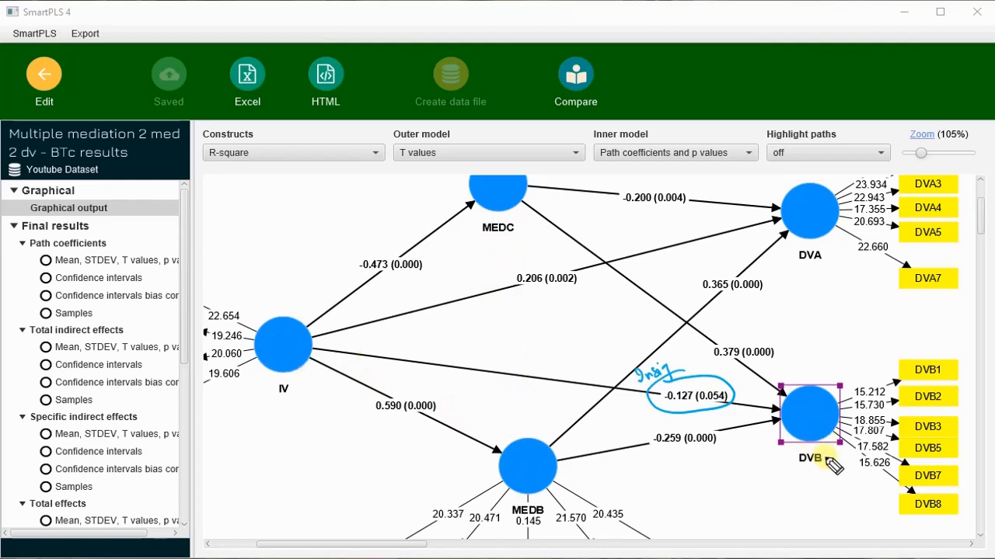
pyautogui.moveTo(549, 268)
pyautogui.mouseDown()
pyautogui.moveTo(497, 273)
pyautogui.moveTo(573, 275)
pyautogui.moveTo(536, 261)
pyautogui.mouseUp()
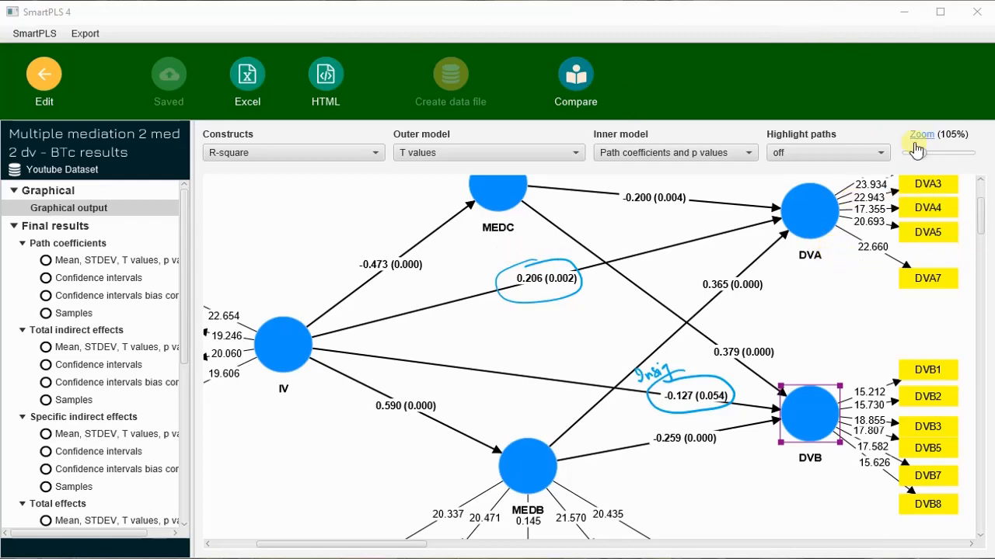
# Zoom the diagram out to 87% and handwrite "Parallel" with a double underline in the blank area beside the DVA indicators
pyautogui.moveTo(917, 151); pyautogui.dragTo(915, 152)
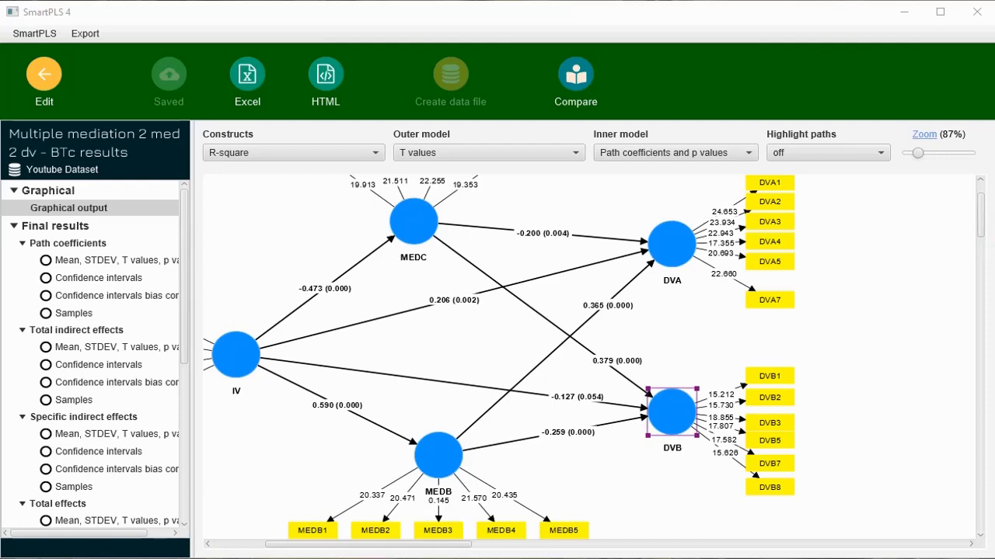
pyautogui.click(439, 294)
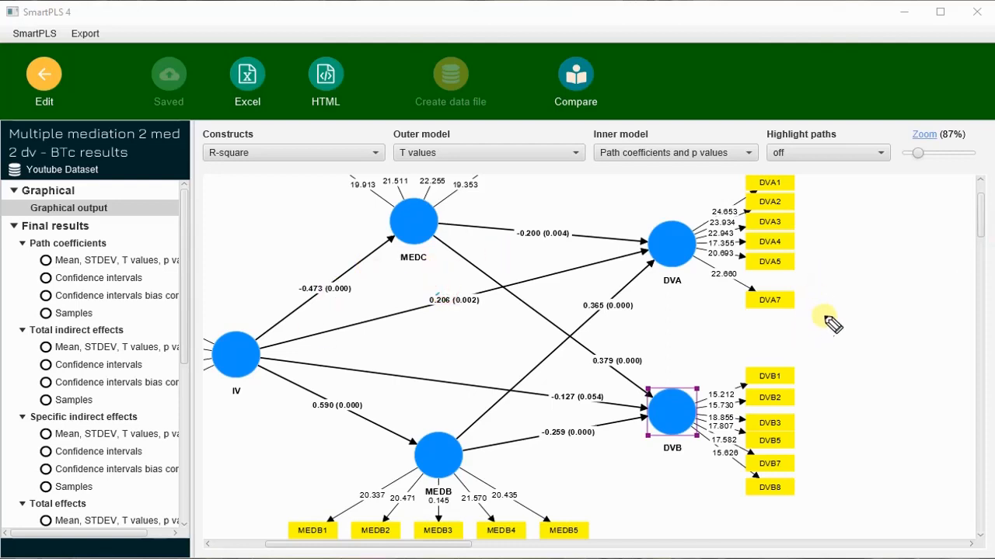
pyautogui.moveTo(830, 322)
pyautogui.mouseDown()
pyautogui.moveTo(863, 309)
pyautogui.moveTo(871, 284)
pyautogui.moveTo(919, 288)
pyautogui.moveTo(902, 297)
pyautogui.moveTo(922, 255)
pyautogui.moveTo(934, 280)
pyautogui.moveTo(921, 311)
pyautogui.mouseUp()
pyautogui.moveTo(838, 350); pyautogui.dragTo(923, 315)
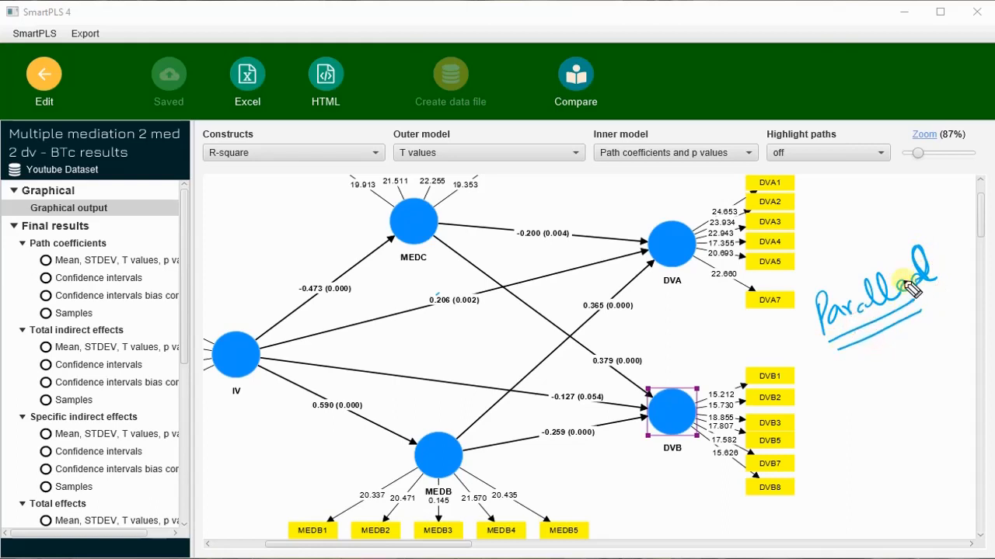